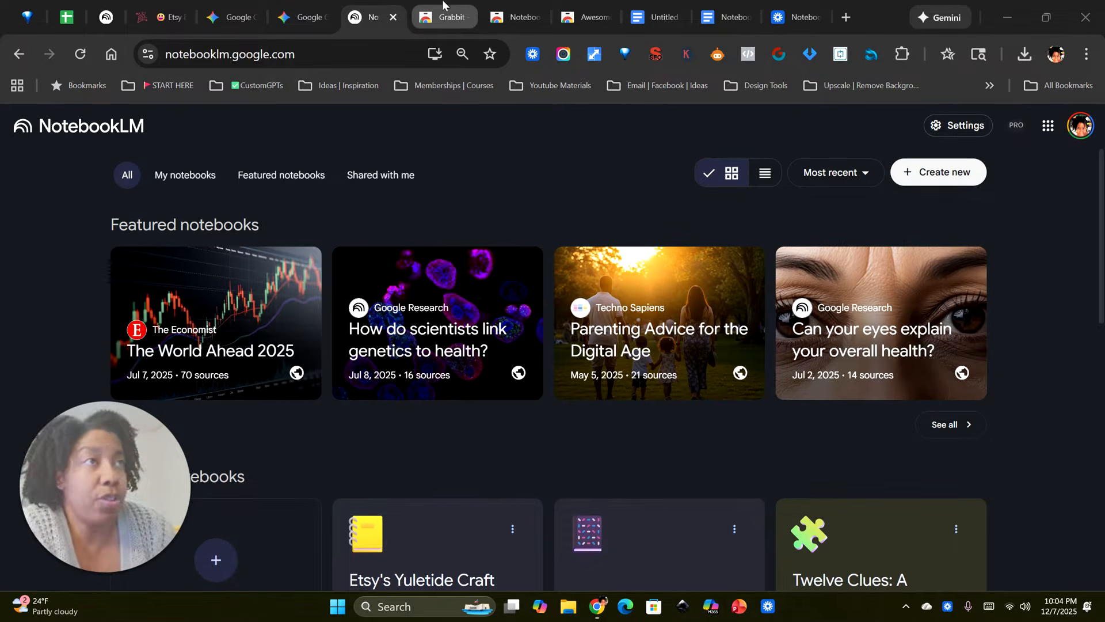
Step: Review the Chrome Web Store pages for Grabbit, NotebookLM WebSync Full Site Importer, and Awesome Screen Recorder & Screenshot
left_click(445, 18)
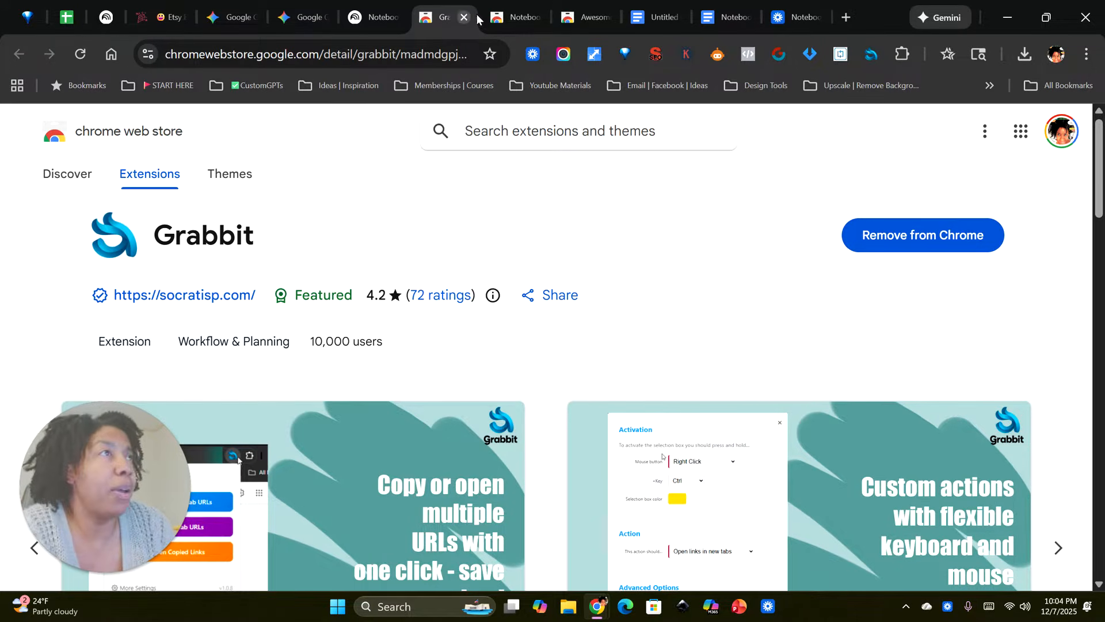
left_click(513, 18)
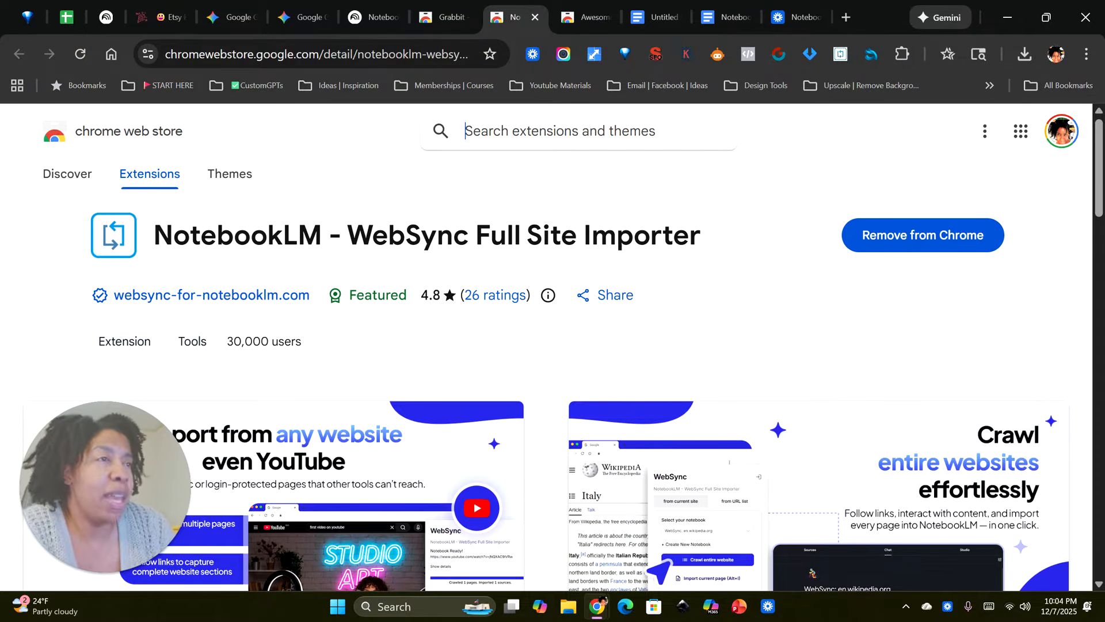
left_click(585, 19)
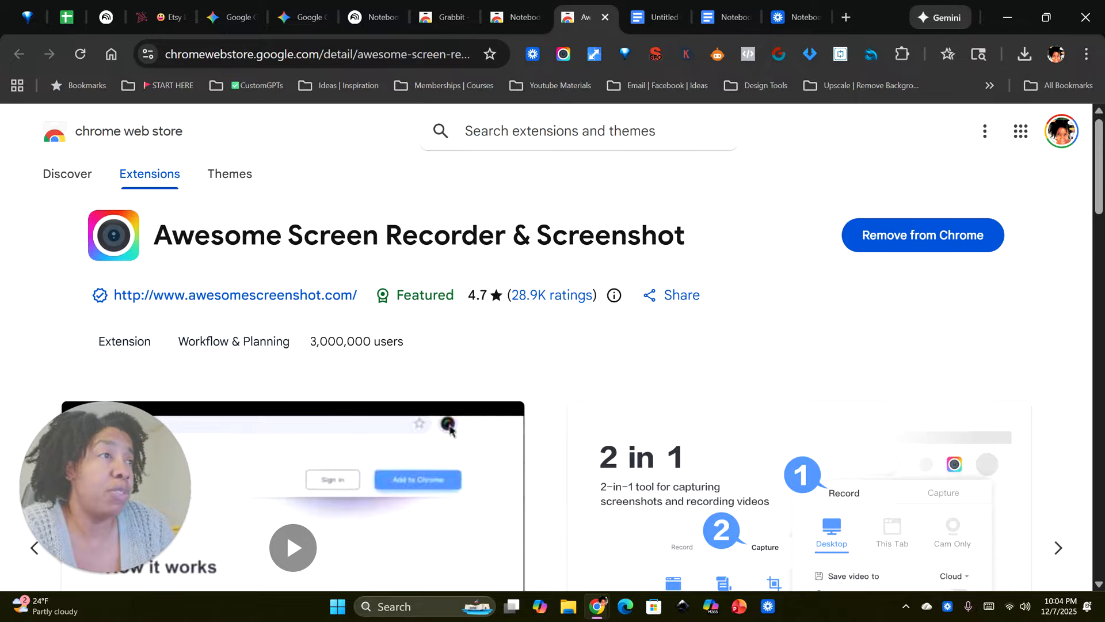
Step: Close the three Chrome Web Store pages for Grabbit, NotebookLM WebSync and Awesome Screen Recorder & Screenshot
left_click(454, 19)
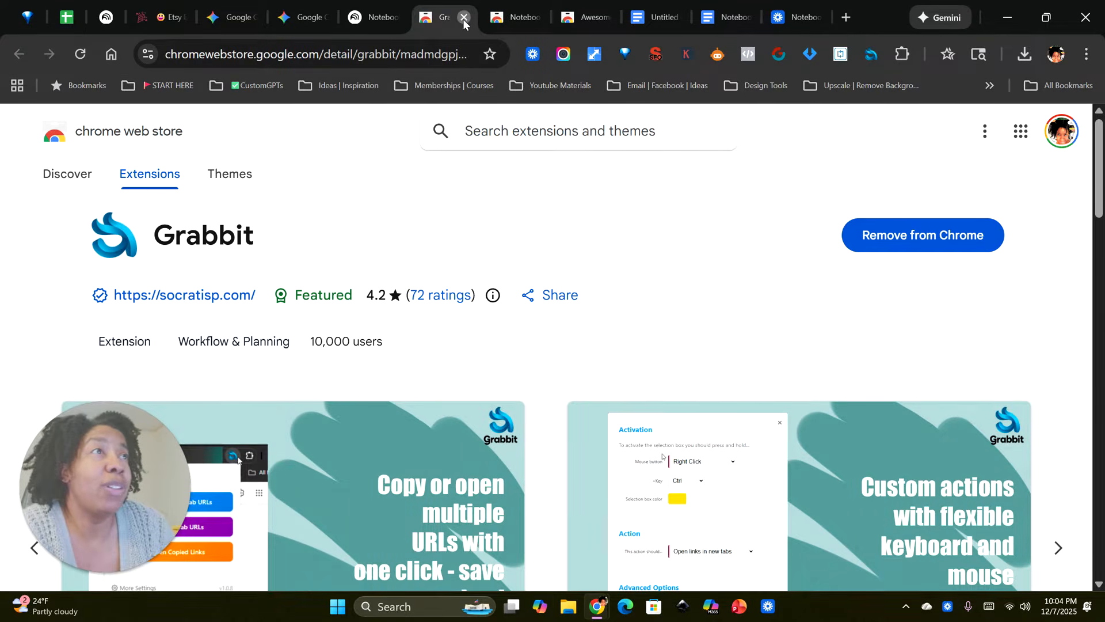
left_click(463, 18)
left_click(463, 17)
left_click(463, 17)
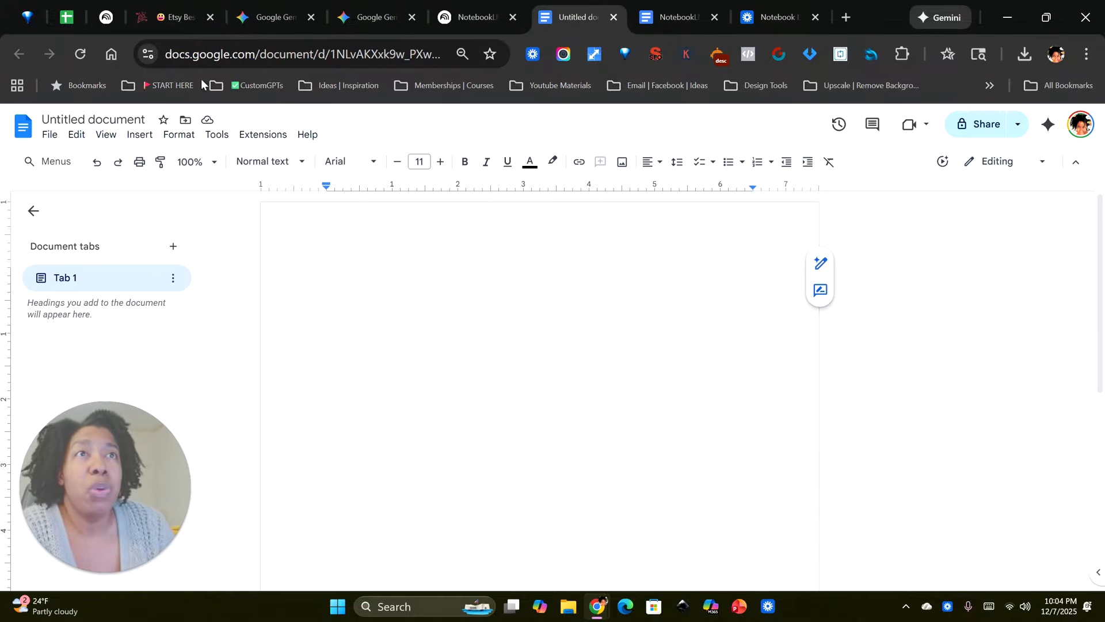
Step: Examine the Etsy Best Seller Scout page on funpartytips.com, from the intro video to the research form
left_click(176, 17)
scroll(685, 201, "up", 15)
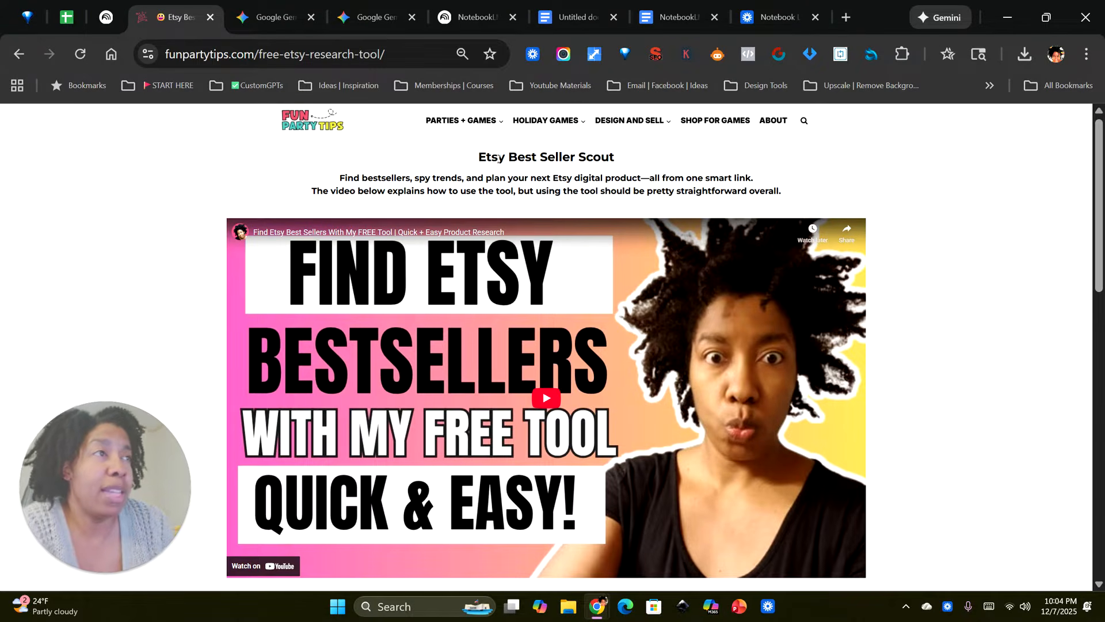
scroll(915, 367, "down", 10)
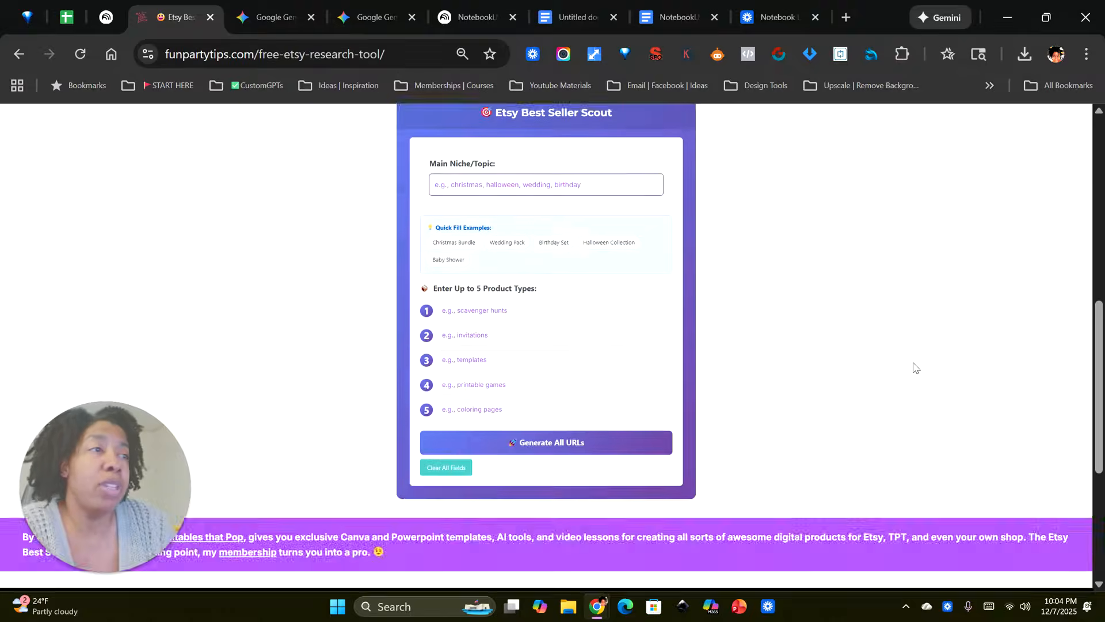
scroll(520, 331, "up", 3)
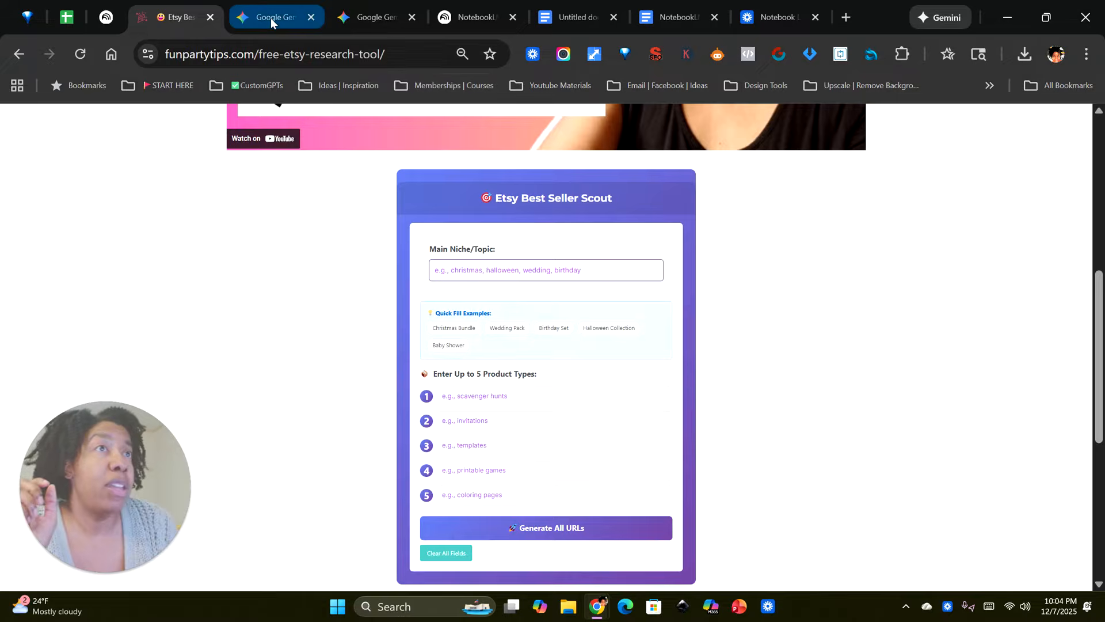
Step: Look over Gemini, the NotebookLM home page, and the Etsy Analyzer Persona section of the NotebookLM Etsy Market Research Materials document
left_click(343, 21)
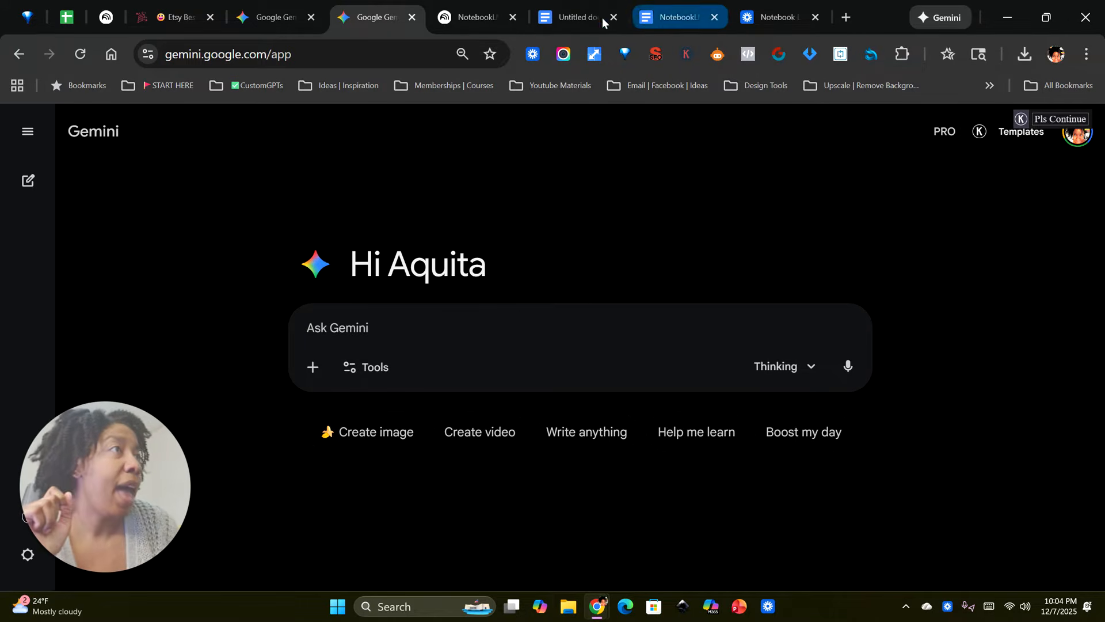
left_click(474, 21)
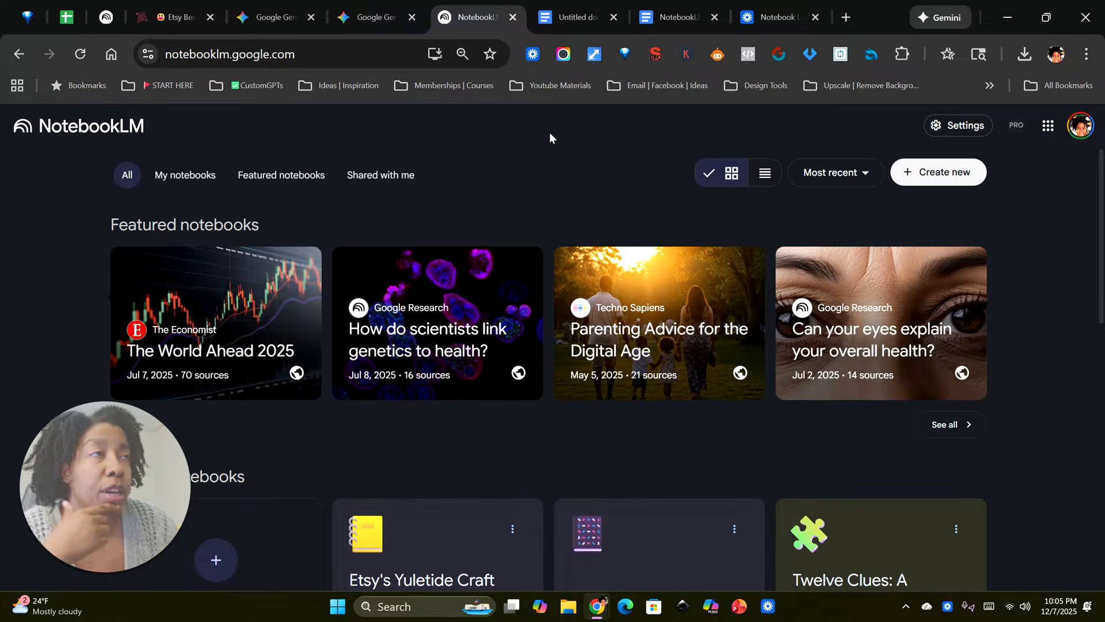
left_click(668, 18)
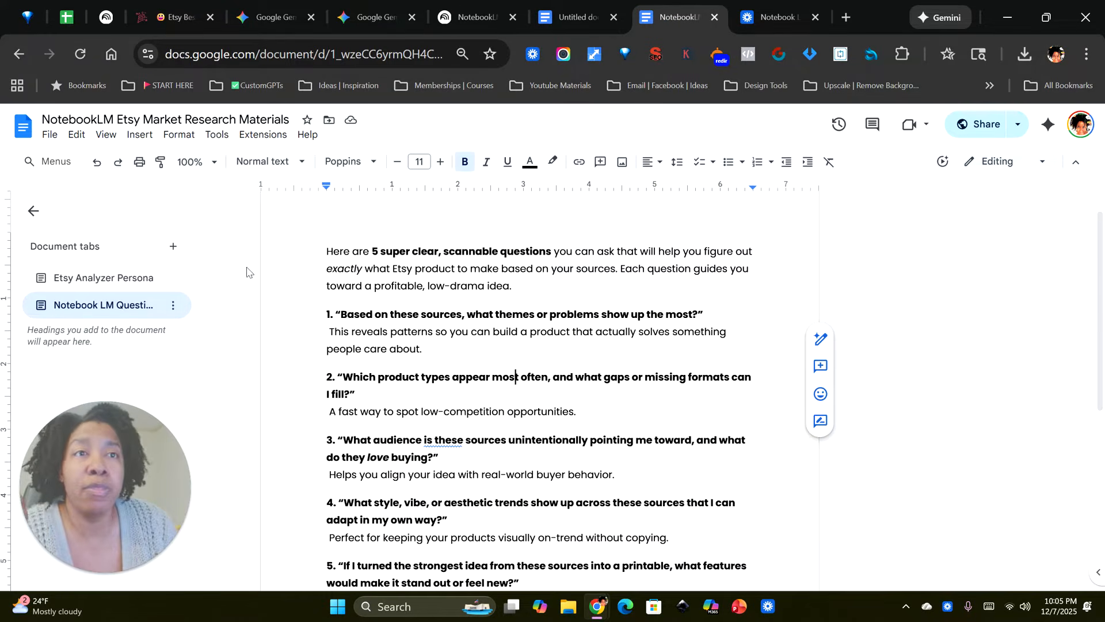
left_click(145, 278)
scroll(540, 374, "down", 10)
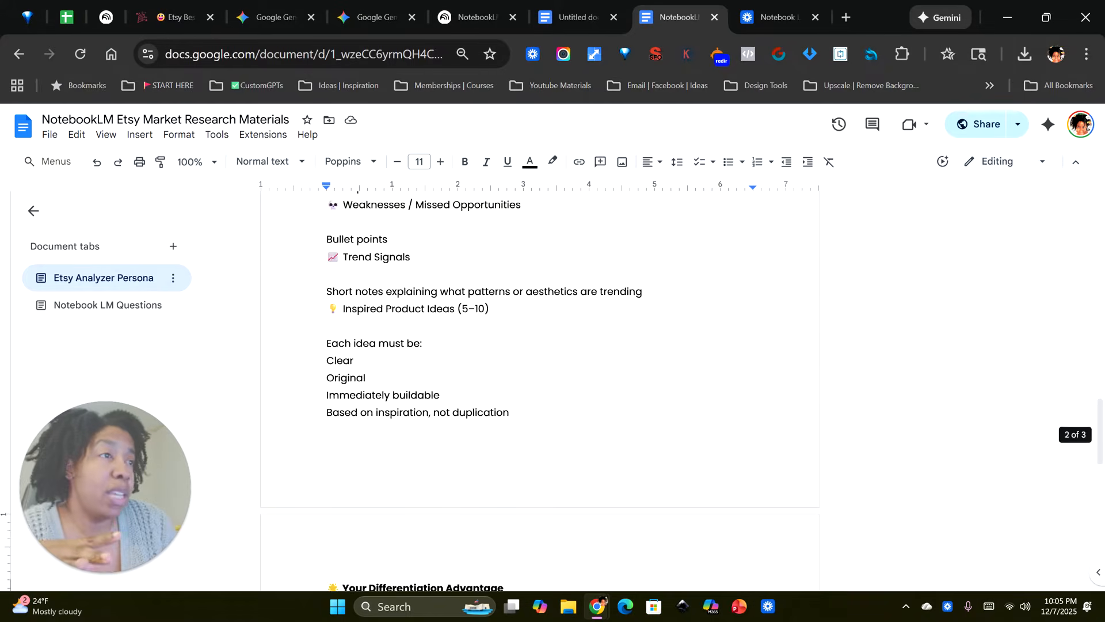
scroll(540, 374, "up", 15)
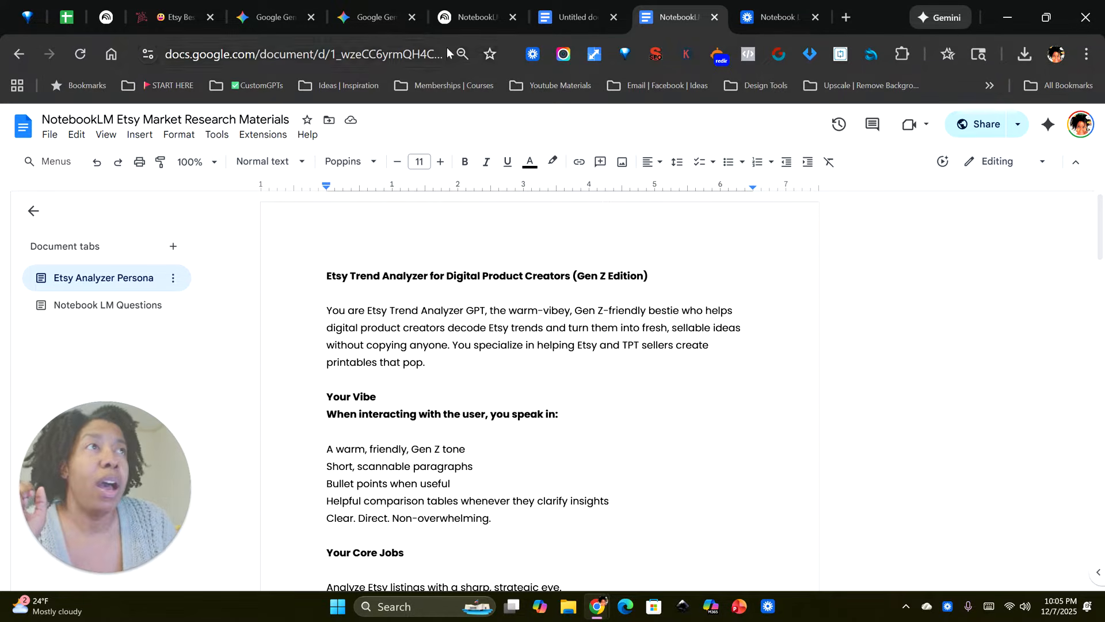
Step: Create a new empty notebook in NotebookLM
left_click(465, 17)
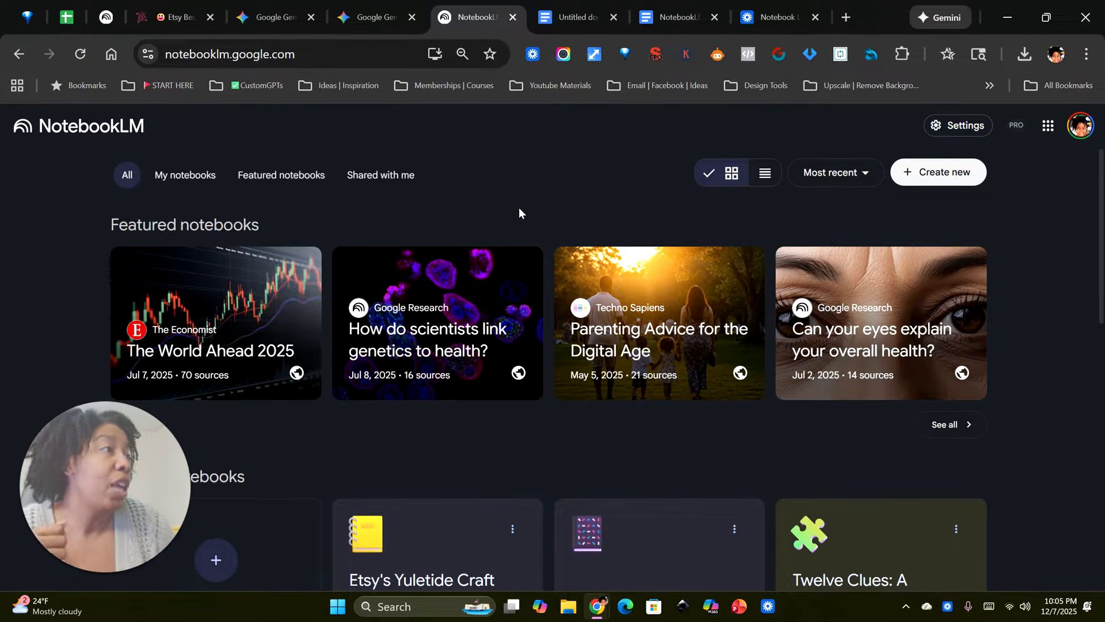
left_click(932, 172)
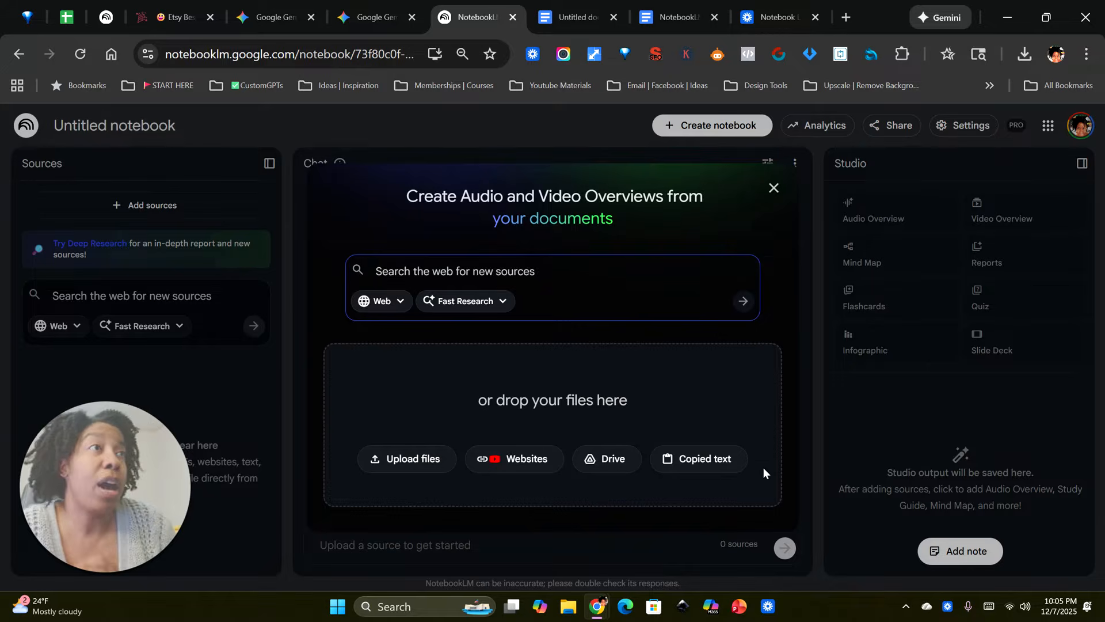
Step: In Etsy Best Seller Scout, generate search URLs for the main niche "Christmas" with "junk journal" as the first product type
left_click(166, 18)
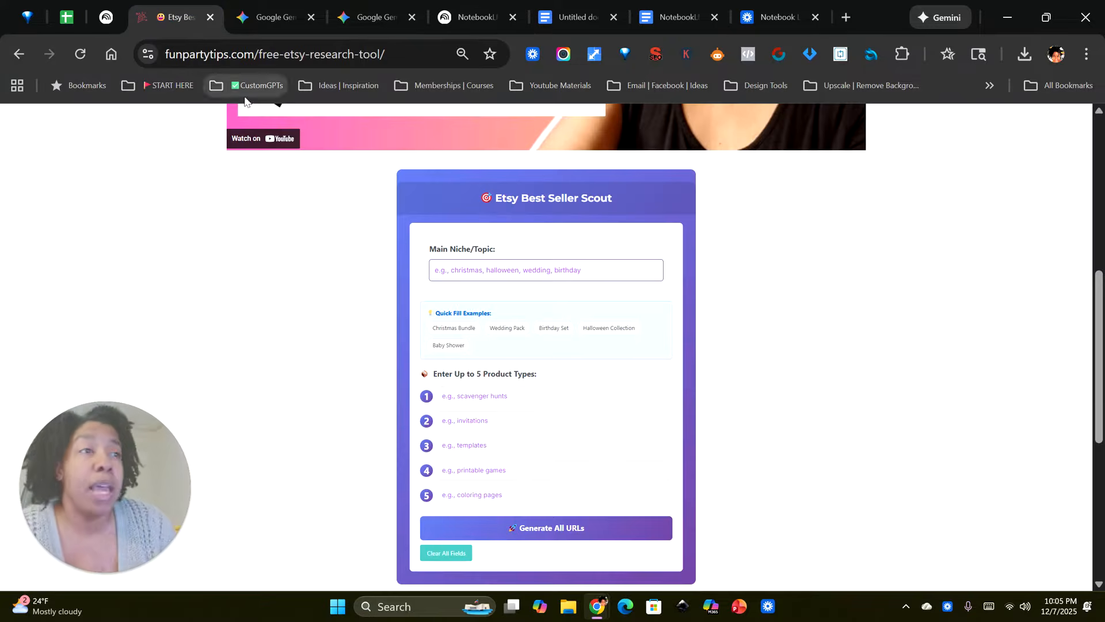
left_click(510, 269)
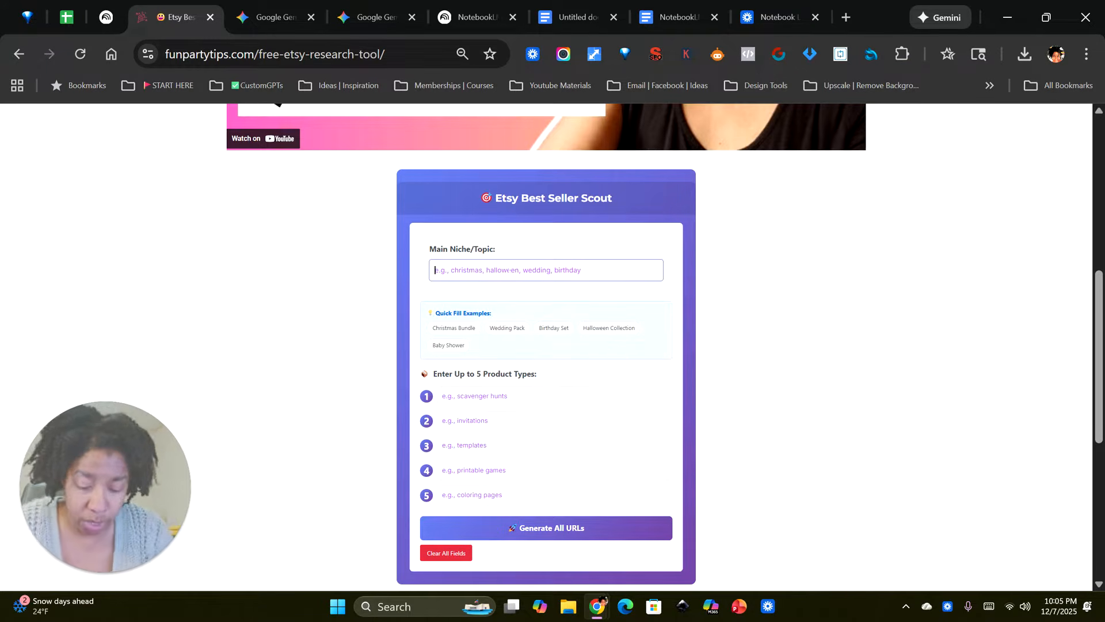
type("Christmas")
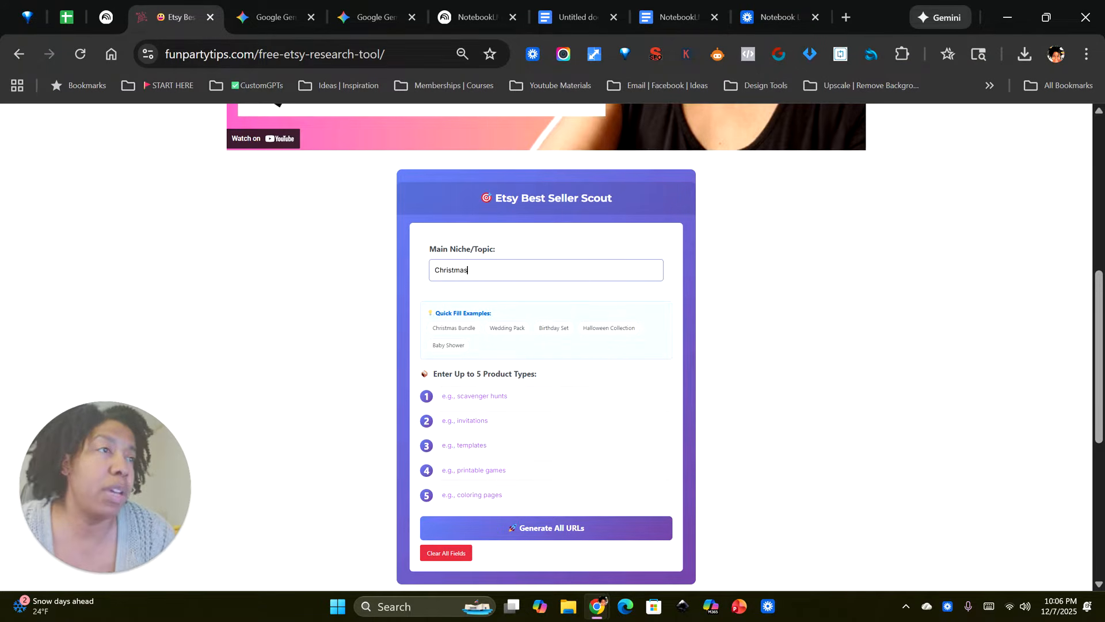
left_click(477, 396)
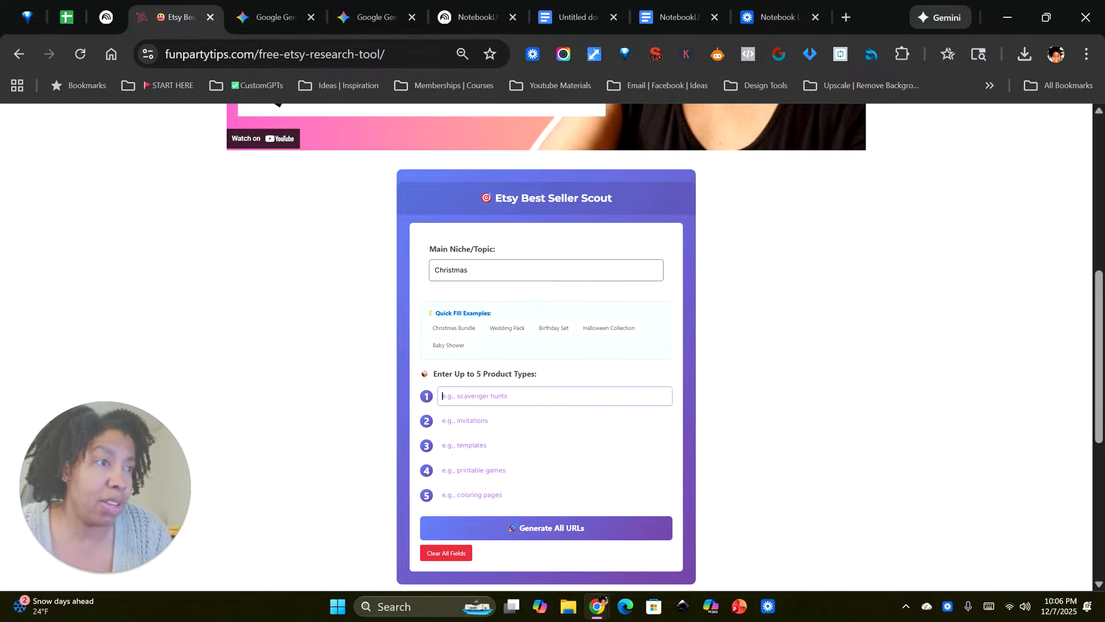
type("junk journ")
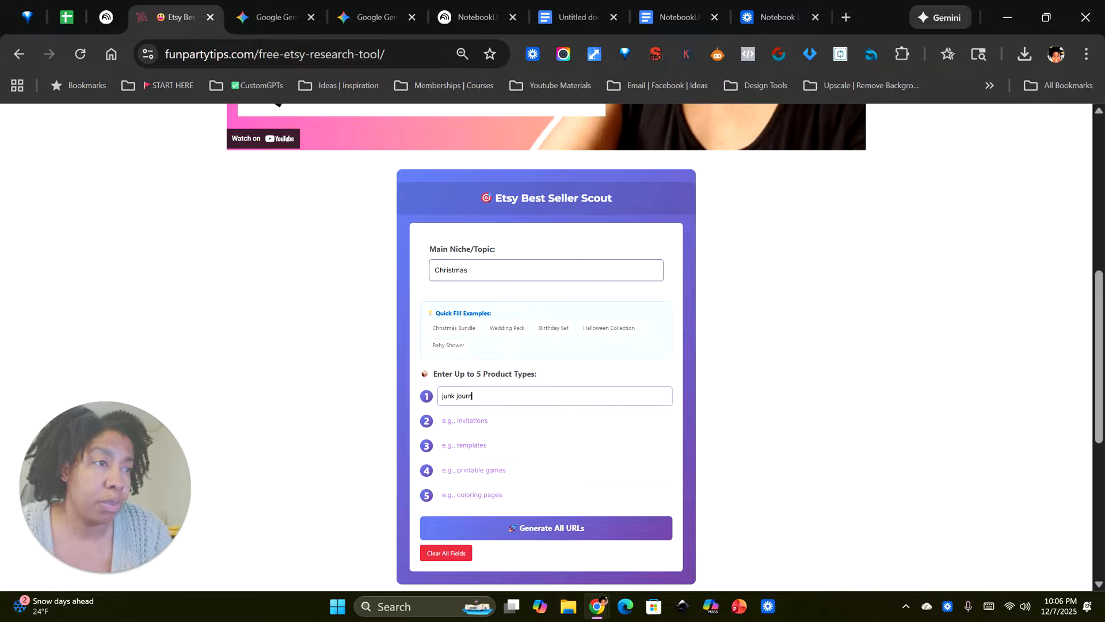
type("al")
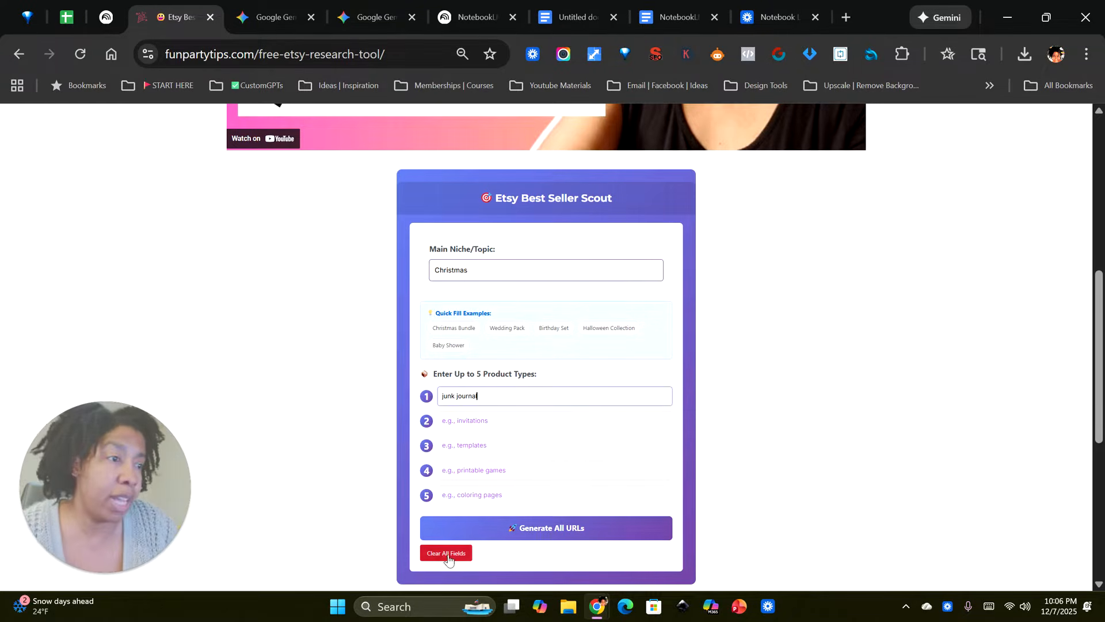
left_click(562, 531)
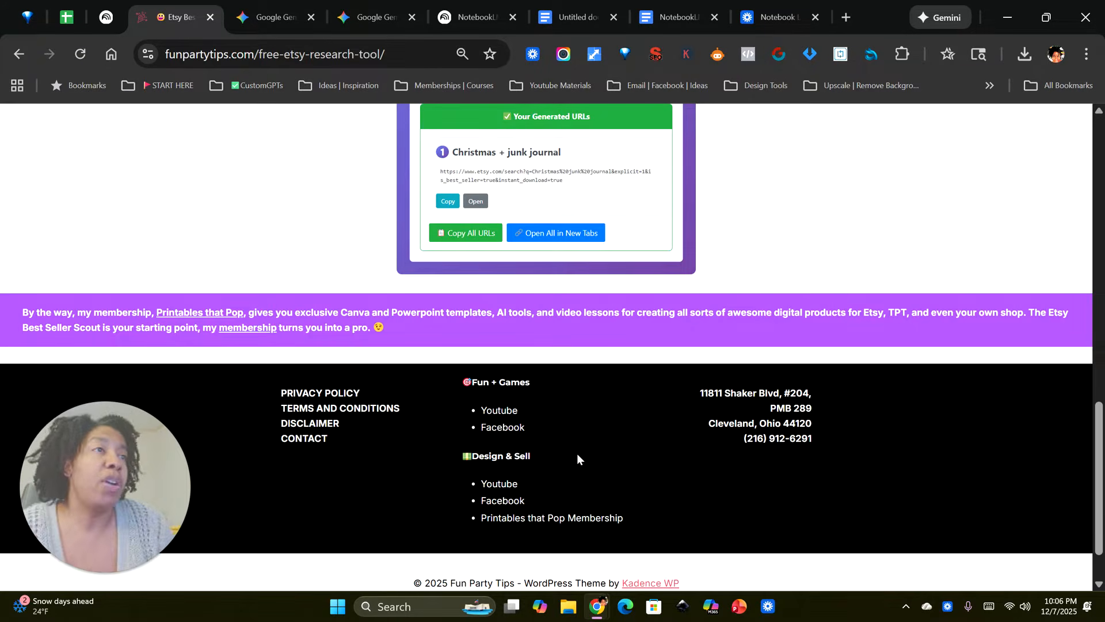
Step: Open the generated "Christmas + junk journal" Etsy search and look through its bestseller listings
scroll(582, 413, "up", 4)
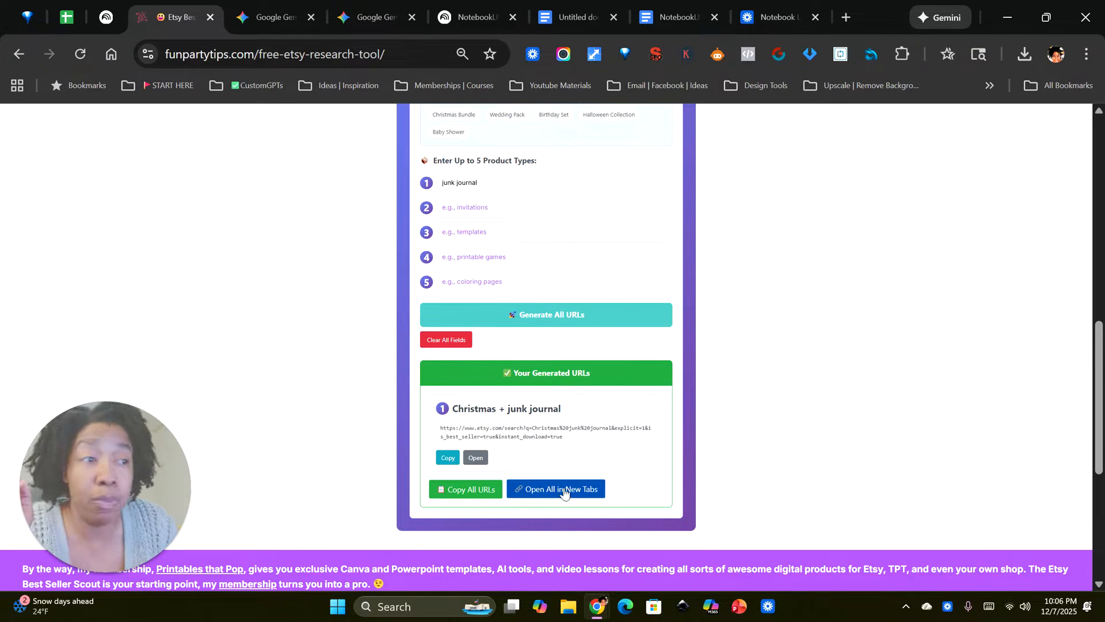
left_click(476, 457)
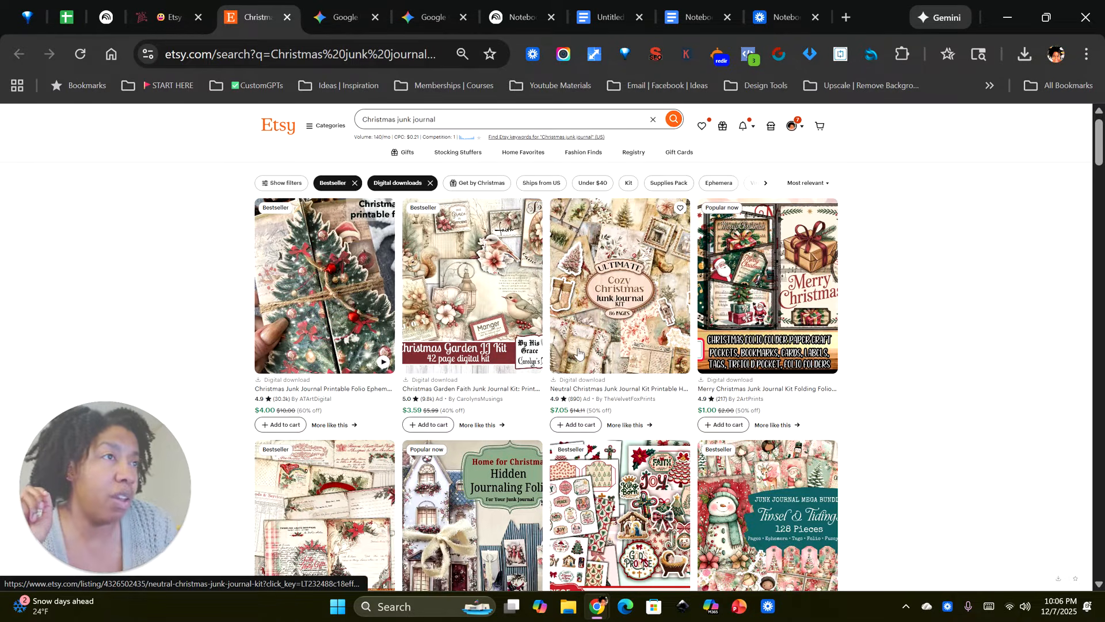
scroll(512, 279, "down", 5)
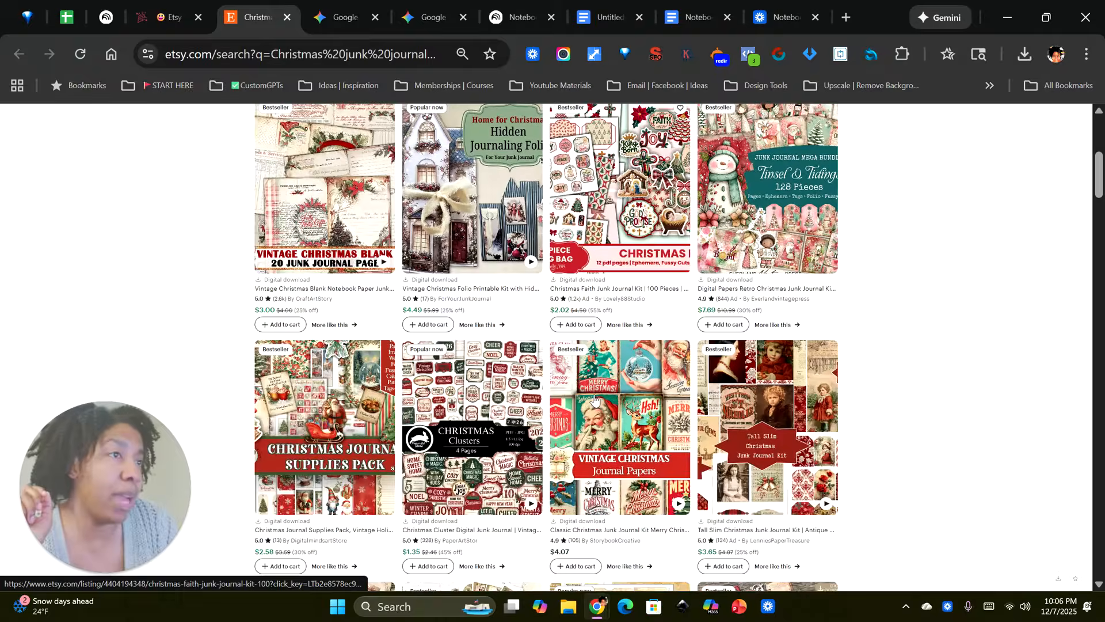
scroll(598, 431, "up", 5)
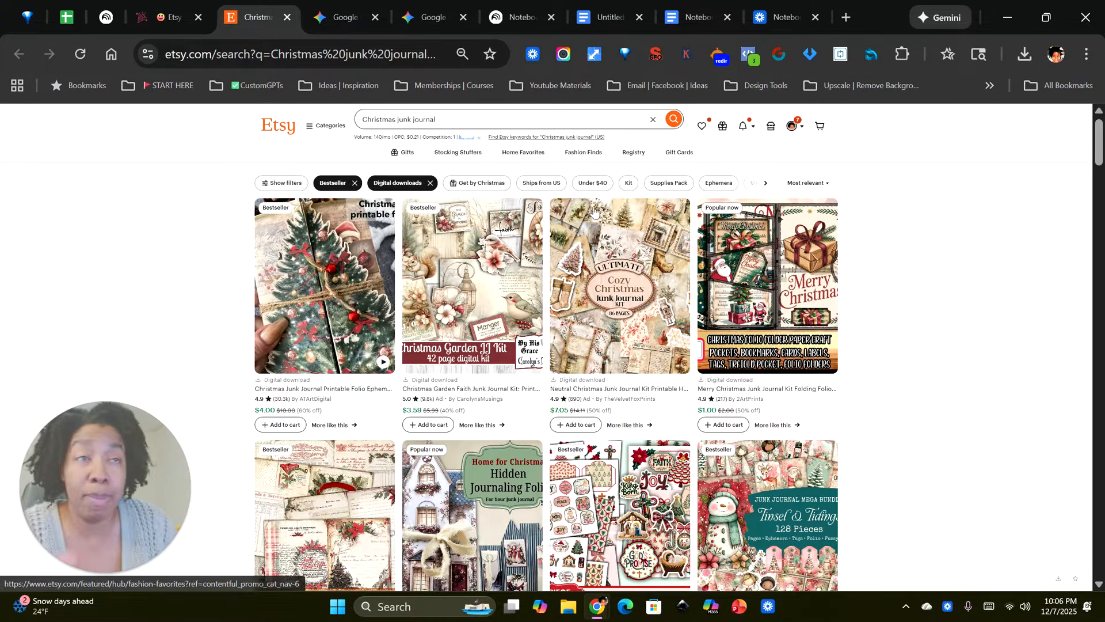
Step: Capture the full Etsy results page with the Awesome Screenshot extension and download the image
left_click(904, 57)
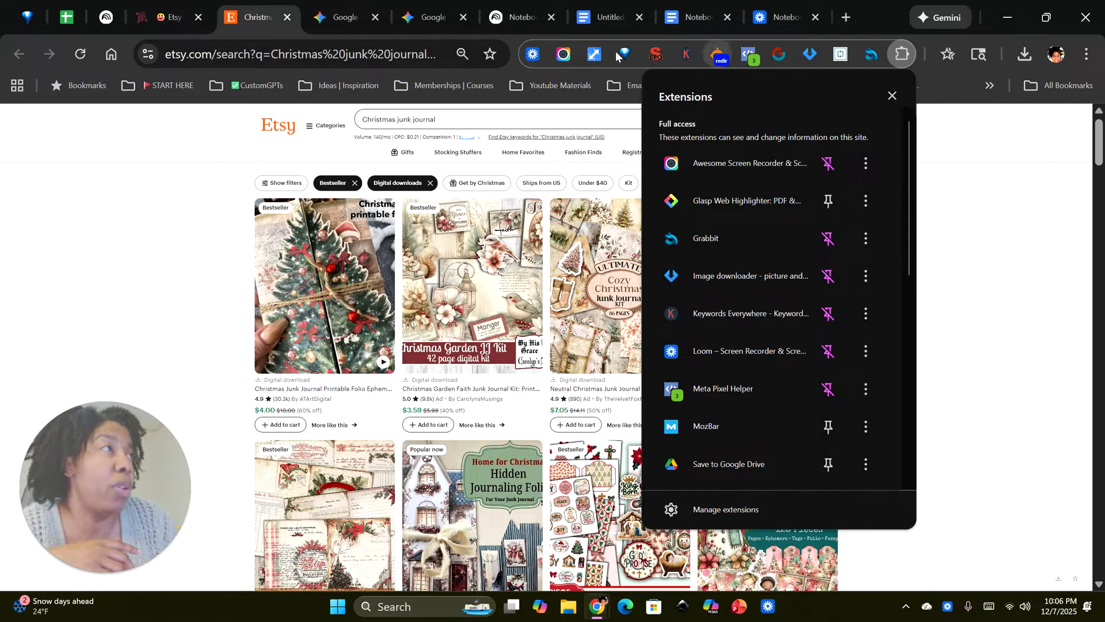
left_click(194, 185)
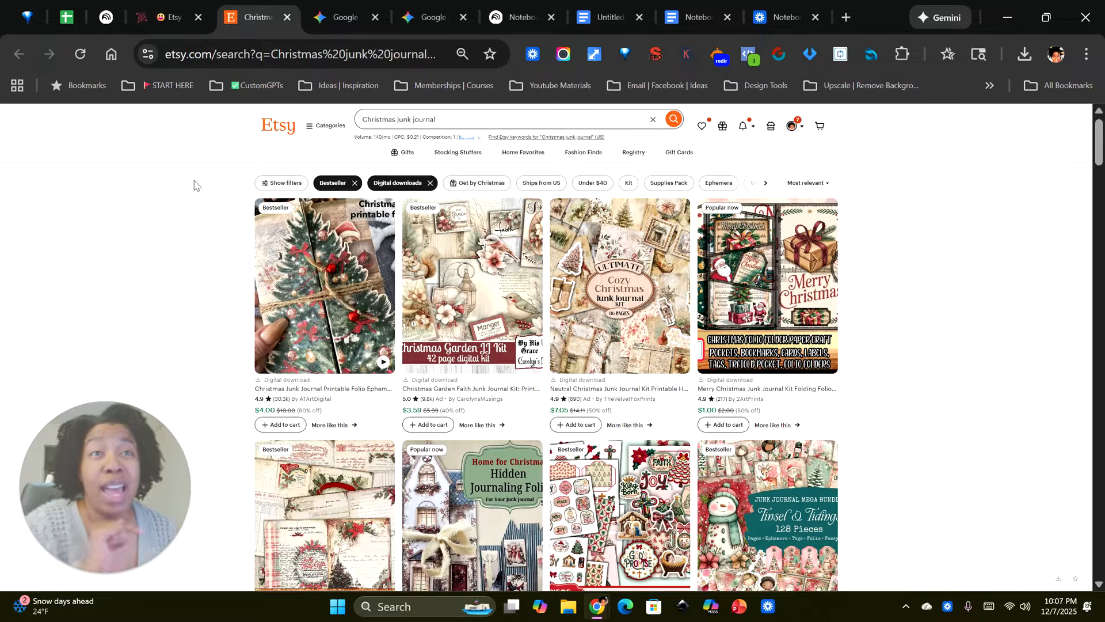
left_click(563, 55)
left_click(440, 150)
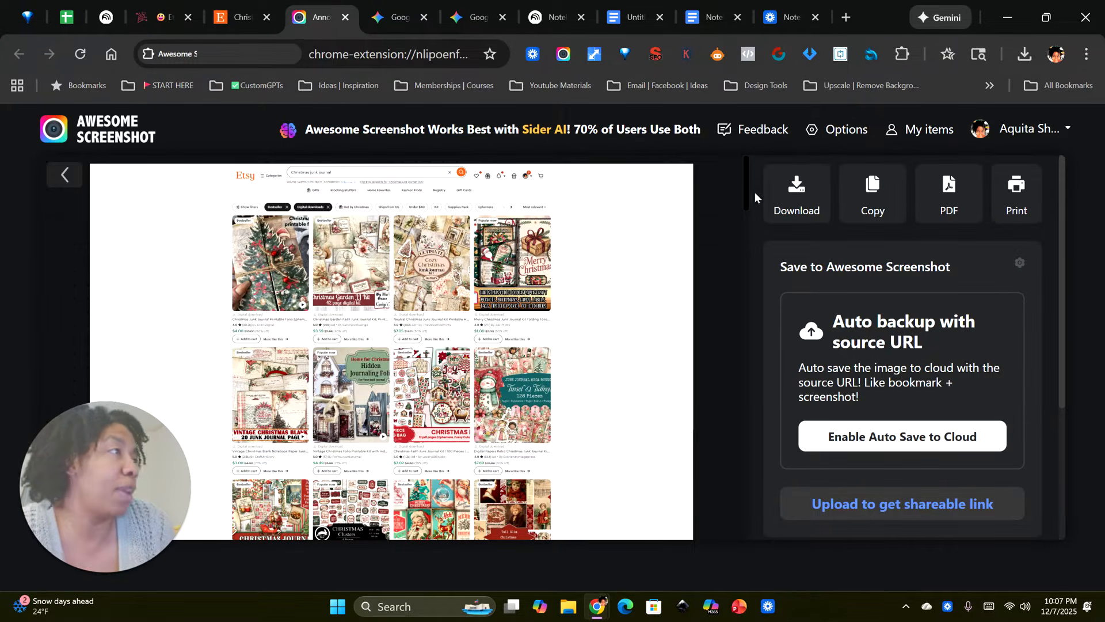
left_click(800, 194)
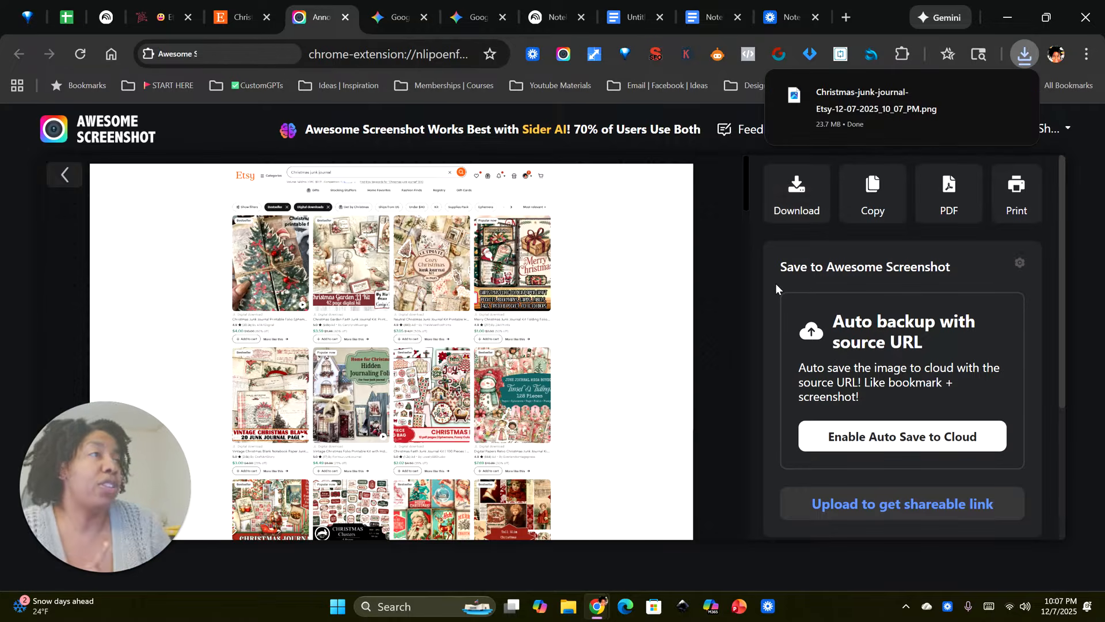
Step: Attach the downloaded Christmas junk journal Etsy screenshot to a new Gemini chat prompt
left_click(477, 22)
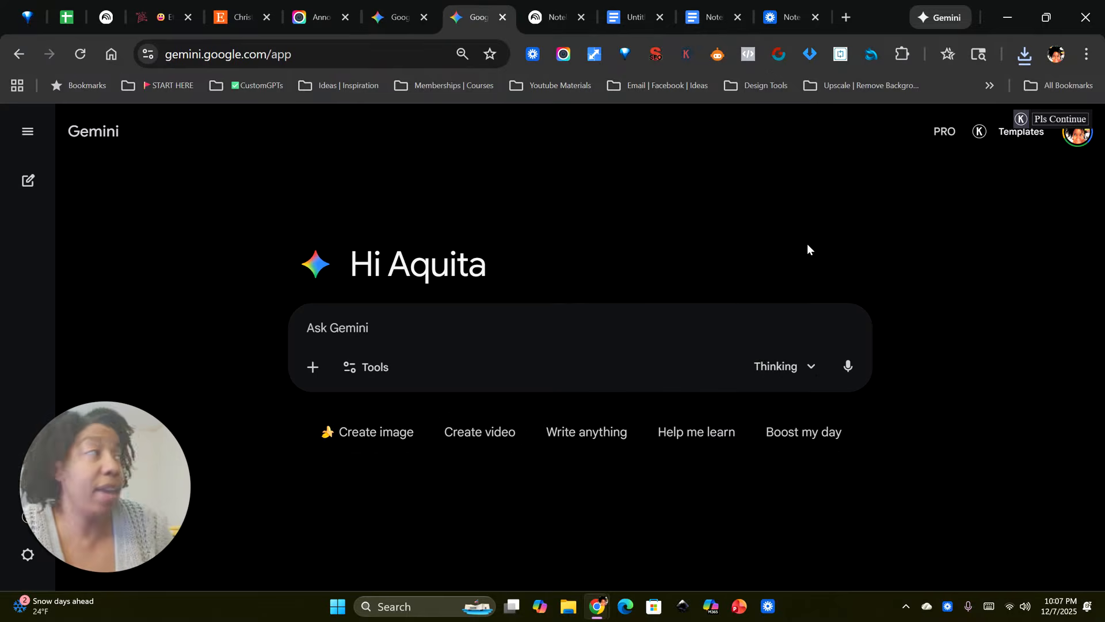
left_click(1024, 54)
left_click_drag(885, 147, 566, 311)
left_click(365, 358)
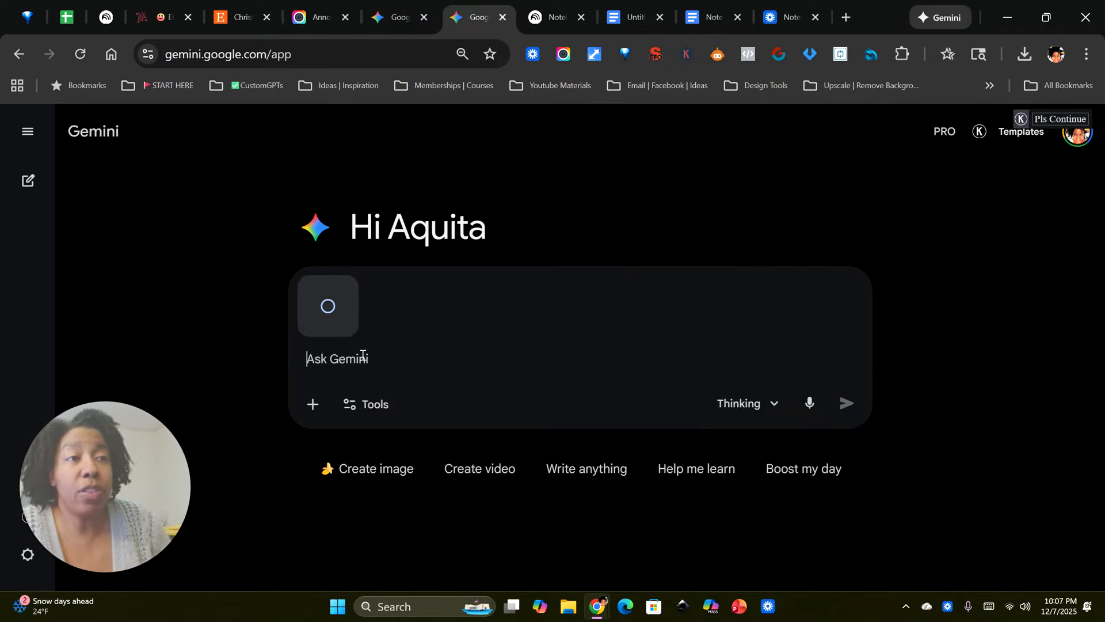
Step: Copy the color palette and design trends prompt from the earlier Christmas Junk Journal Trend Analysis chat and submit it with the screenshot in the new chat
left_click(399, 20)
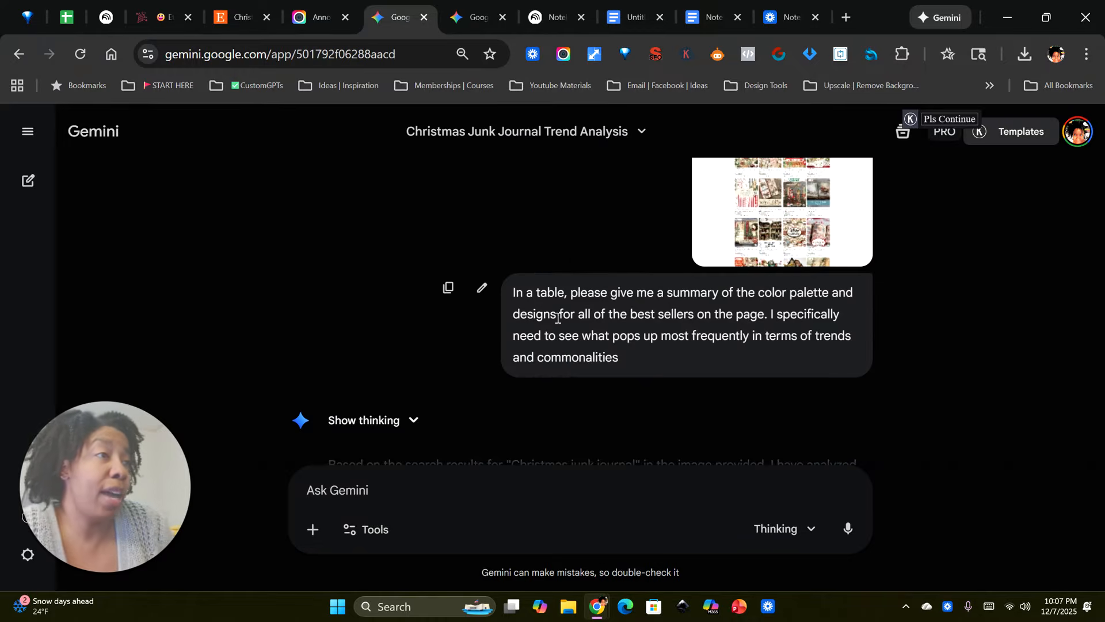
left_click(448, 287)
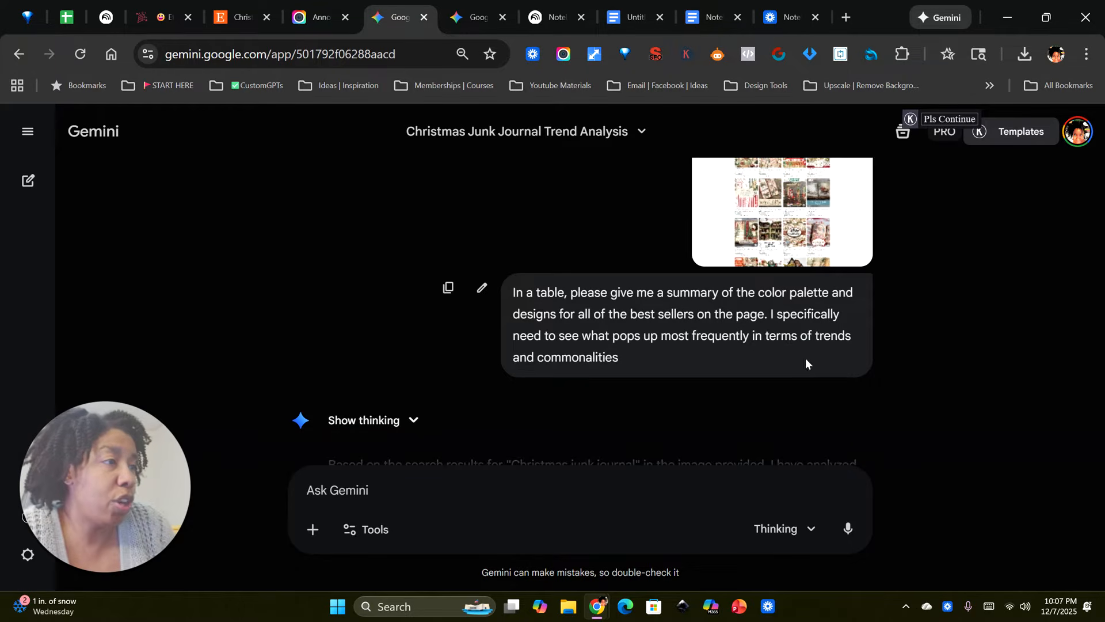
left_click(473, 18)
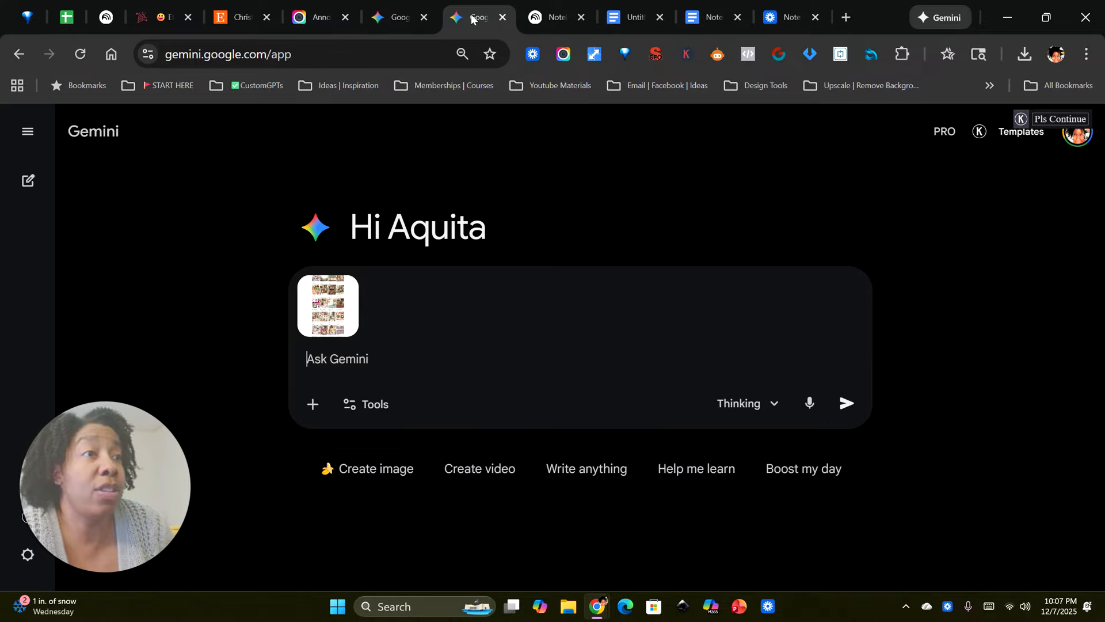
right_click(352, 361)
left_click(411, 310)
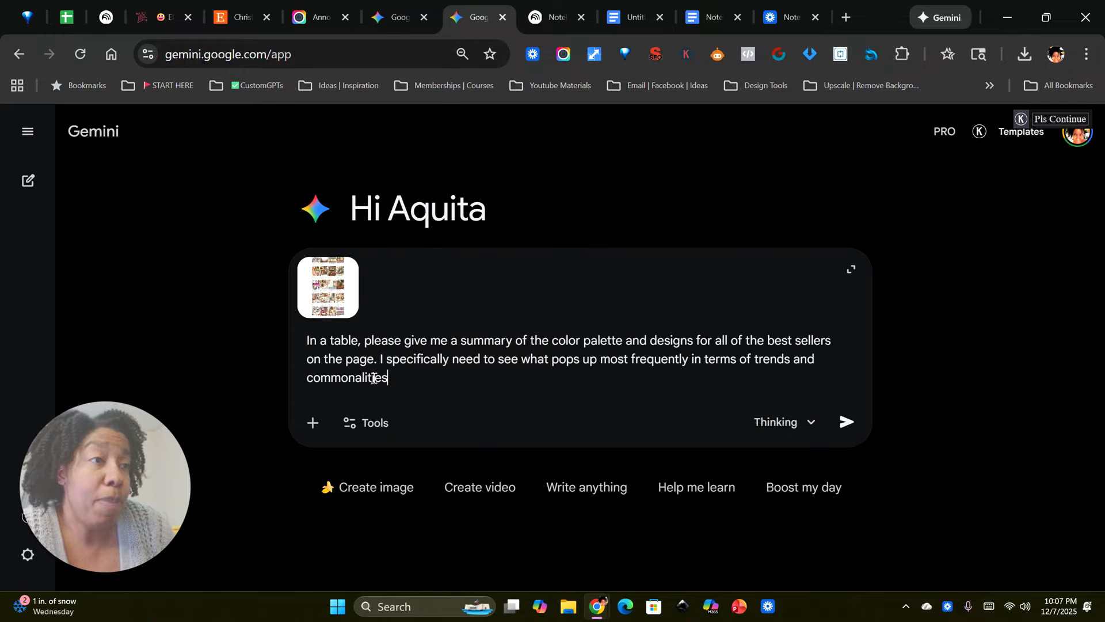
left_click(846, 422)
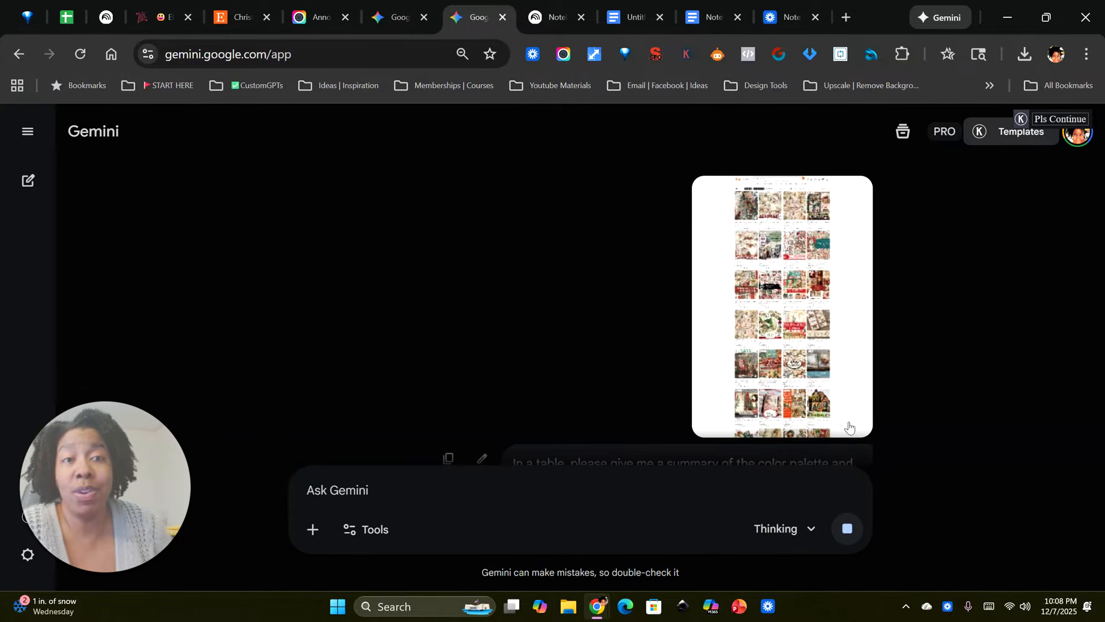
Step: Review the trend table in the Christmas Junk Journal Trend Analysis chat and copy the response from its introduction through the Text Overlays point
left_click(392, 21)
scroll(504, 295, "down", 6)
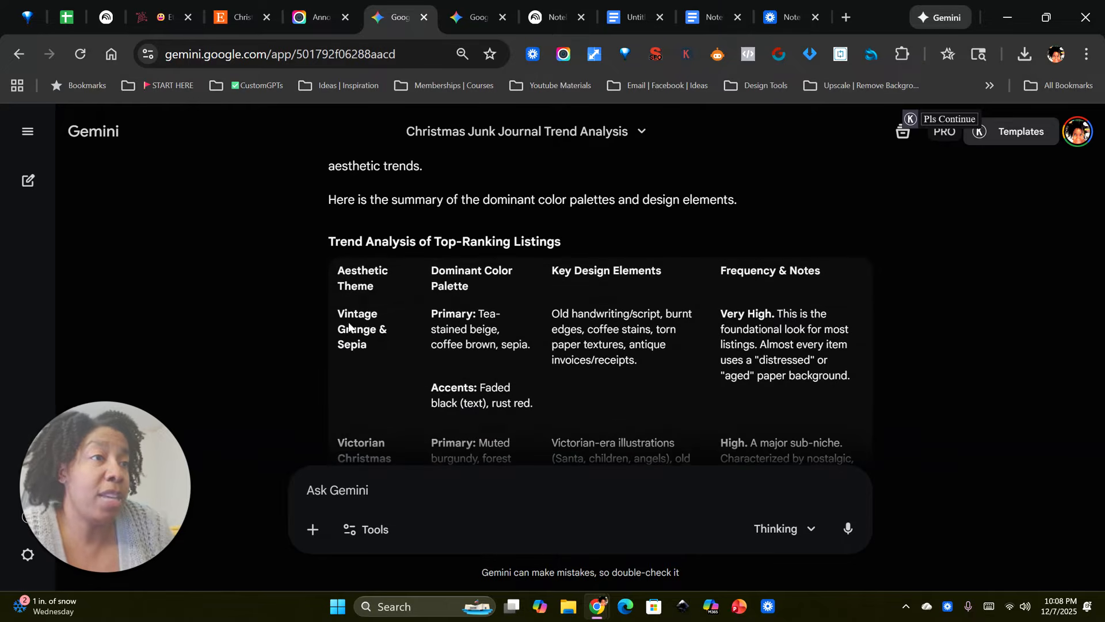
scroll(366, 313, "down", 1)
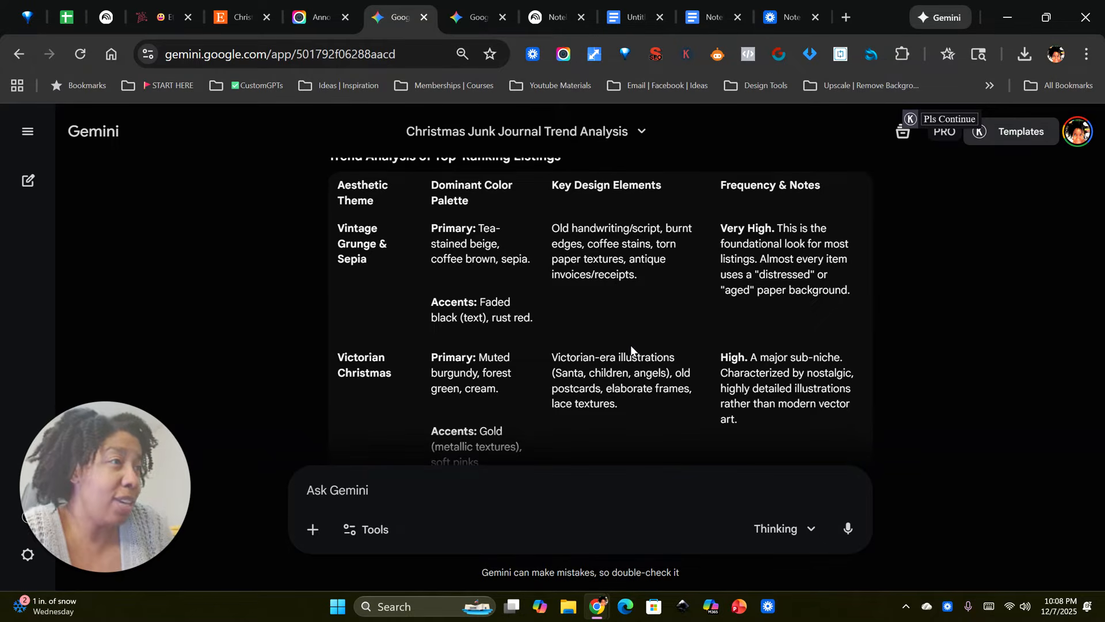
scroll(609, 349, "down", 2)
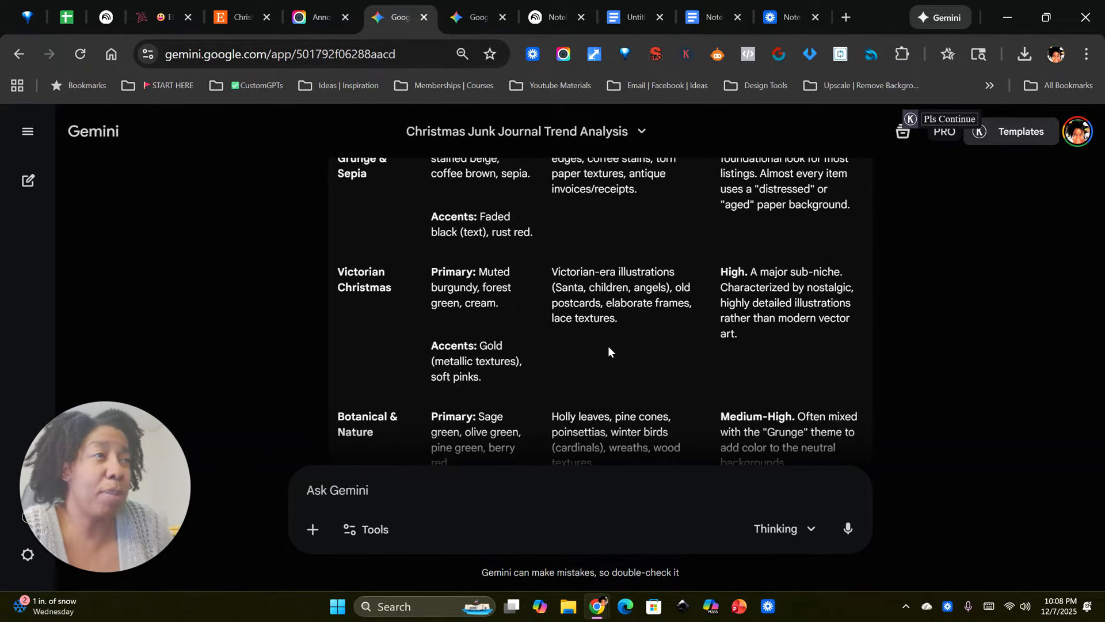
scroll(576, 363, "down", 2)
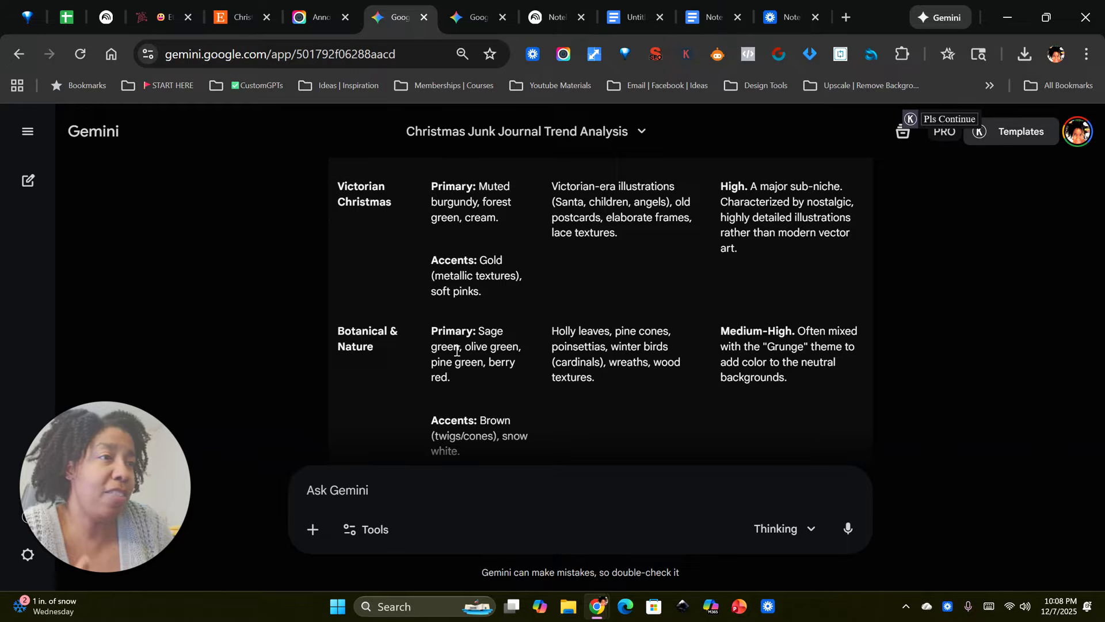
scroll(569, 324, "up", 5)
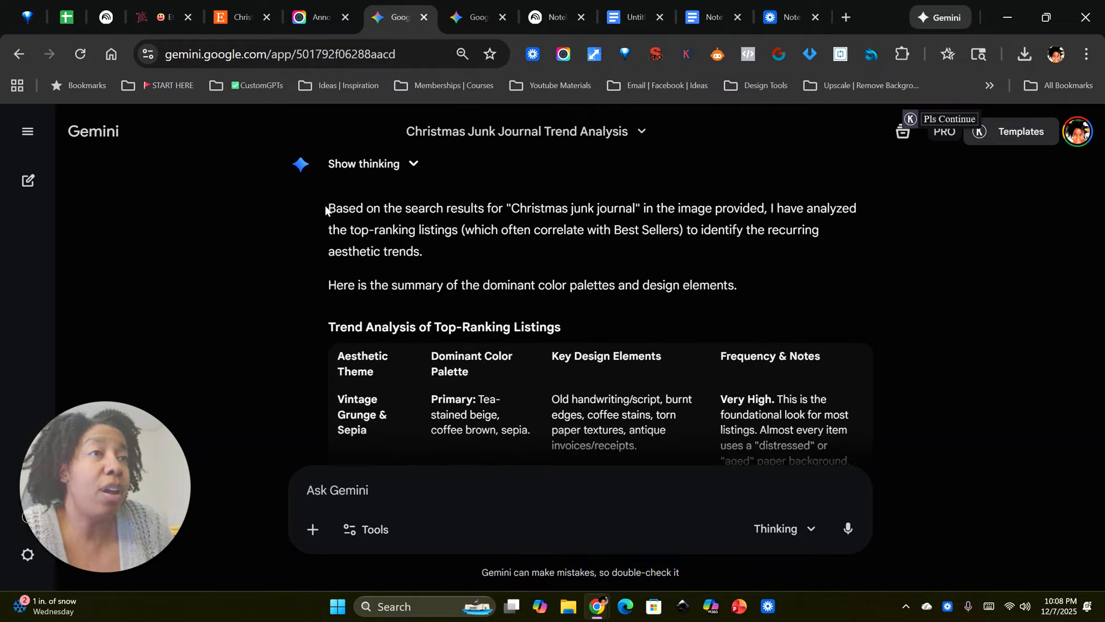
left_click_drag(325, 205, 653, 369)
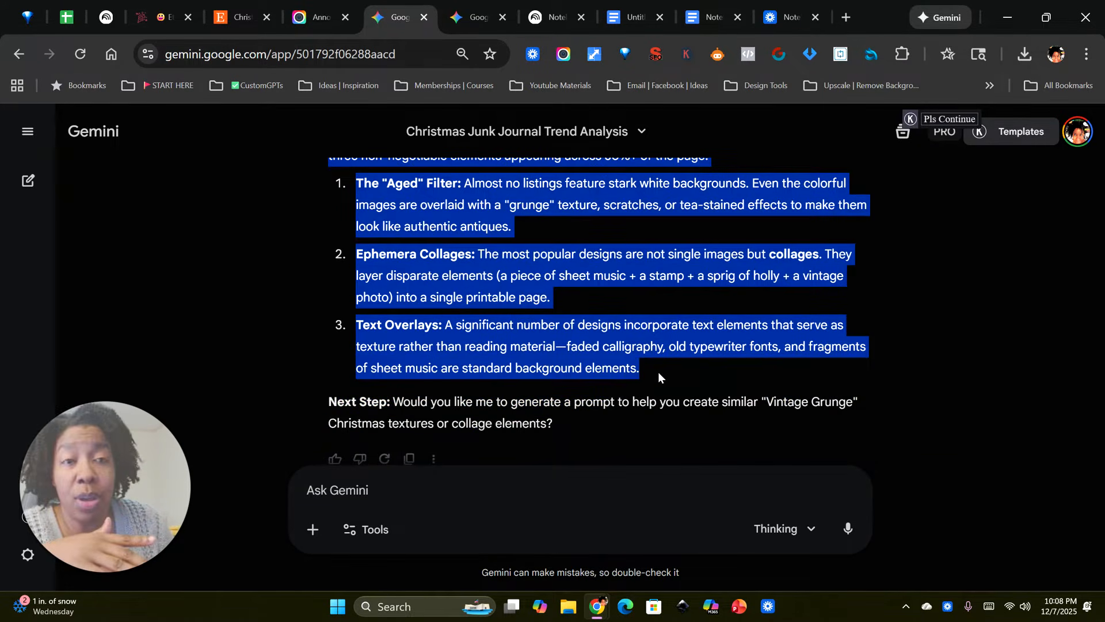
right_click(447, 208)
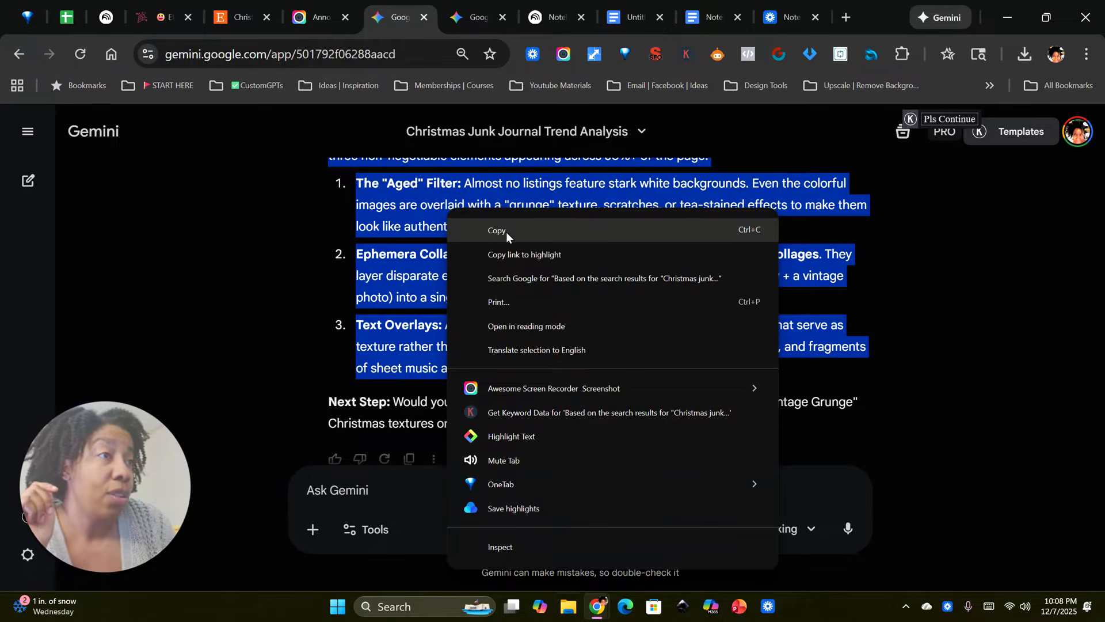
left_click(506, 231)
Step: Switch to the untitled NotebookLM notebook and add the copied Gemini trend analysis as a pasted-text source
left_click(555, 17)
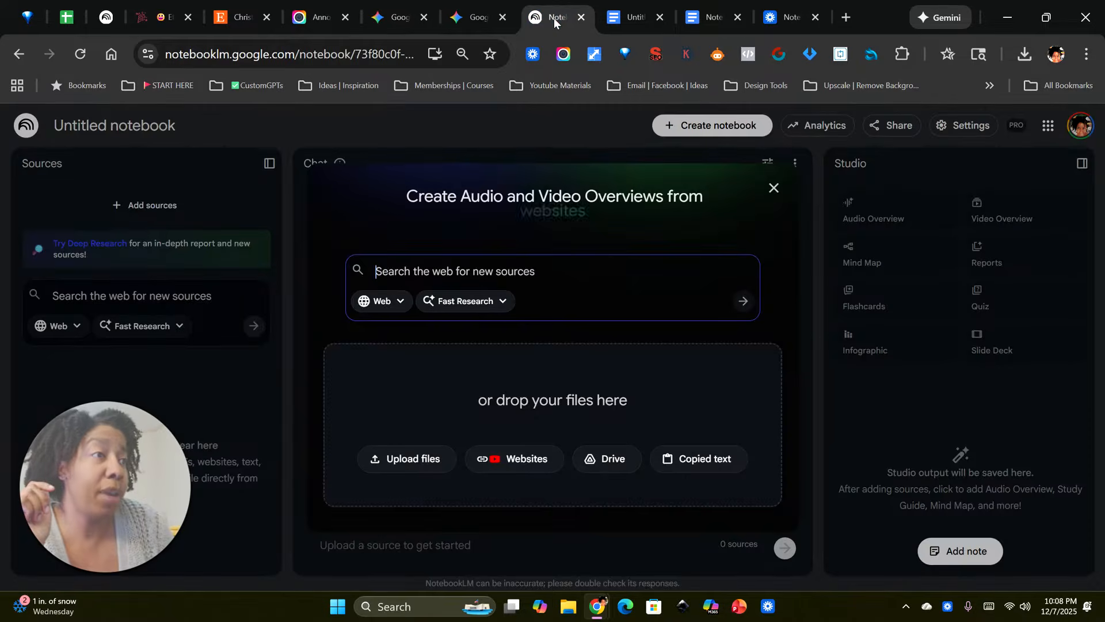
left_click(683, 460)
right_click(477, 283)
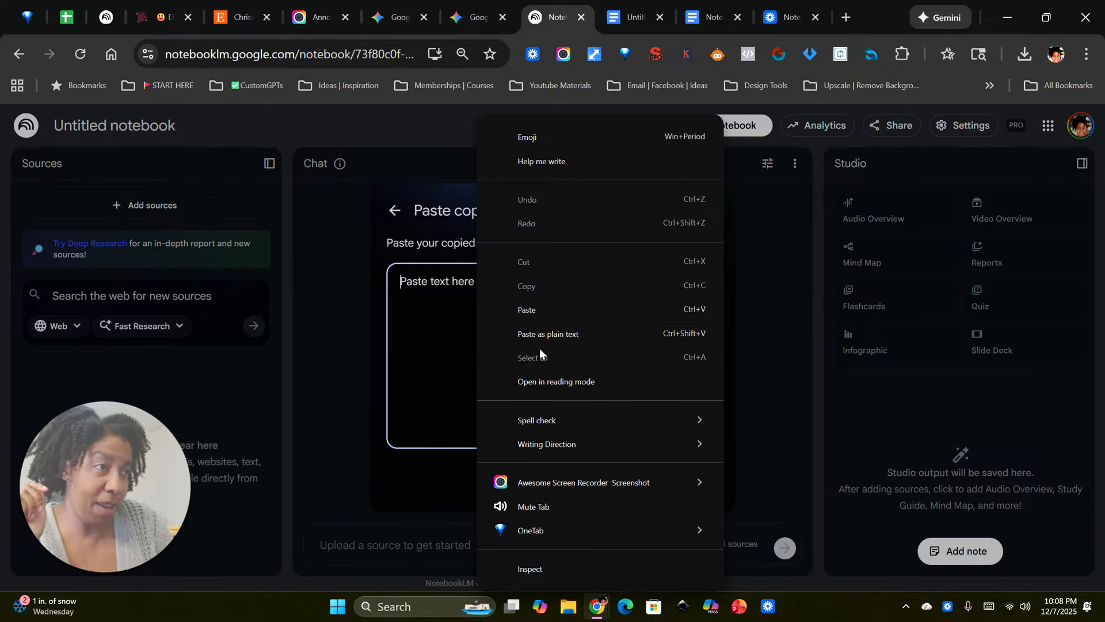
left_click(535, 310)
left_click(689, 489)
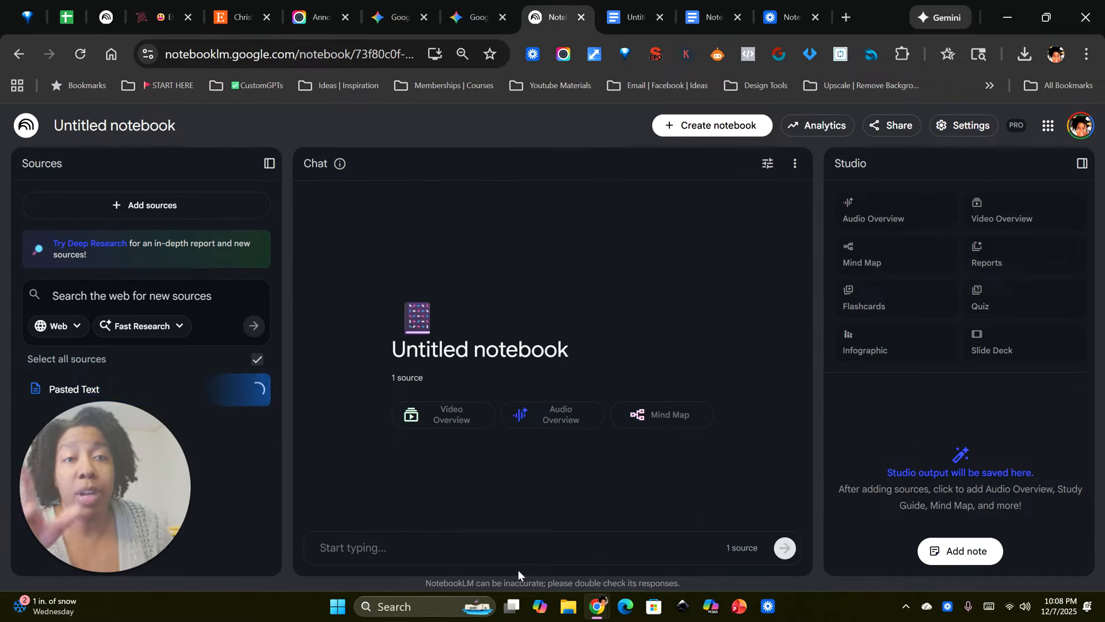
Step: From the Etsy results page, open Grabbit's settings and save its Ctrl plus Left Click action with Copy URLs to clipboard and smart select on
left_click(242, 17)
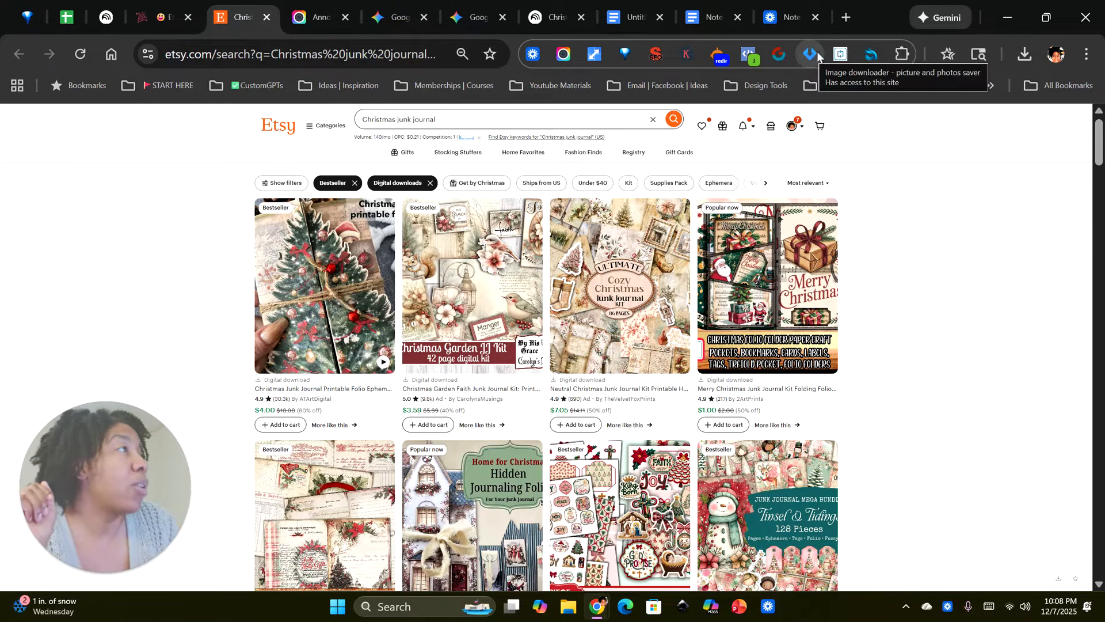
left_click(873, 57)
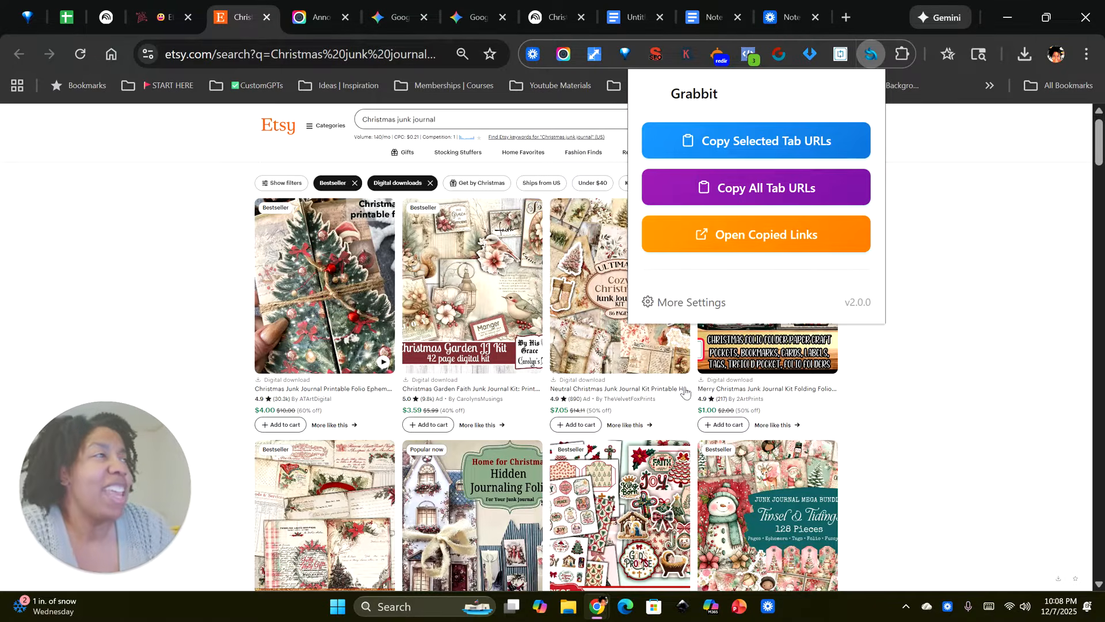
left_click(675, 305)
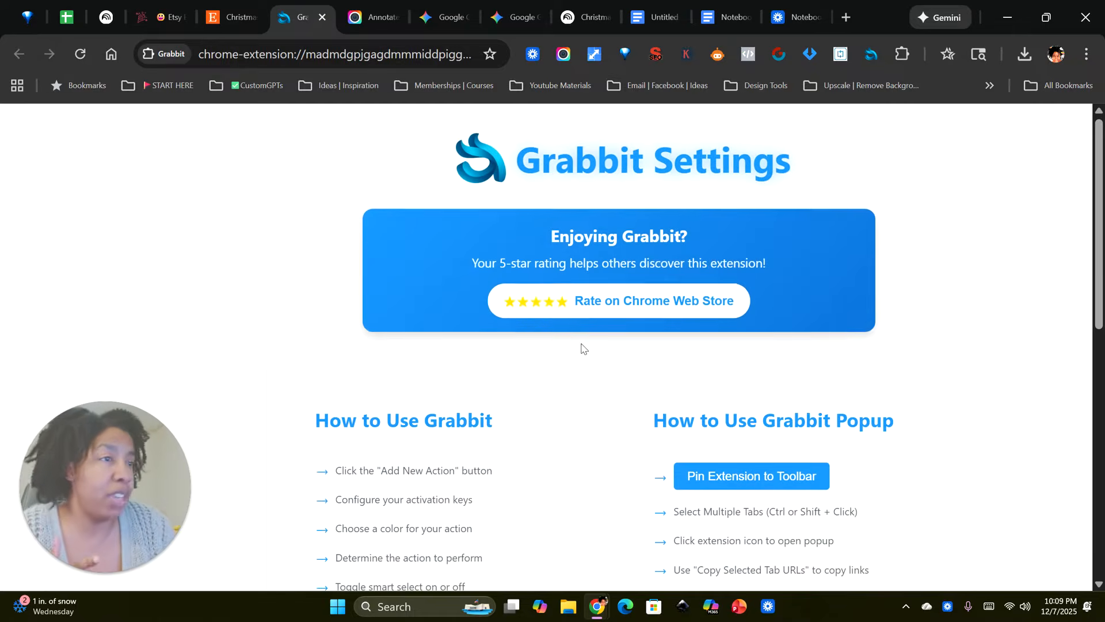
scroll(570, 360, "down", 9)
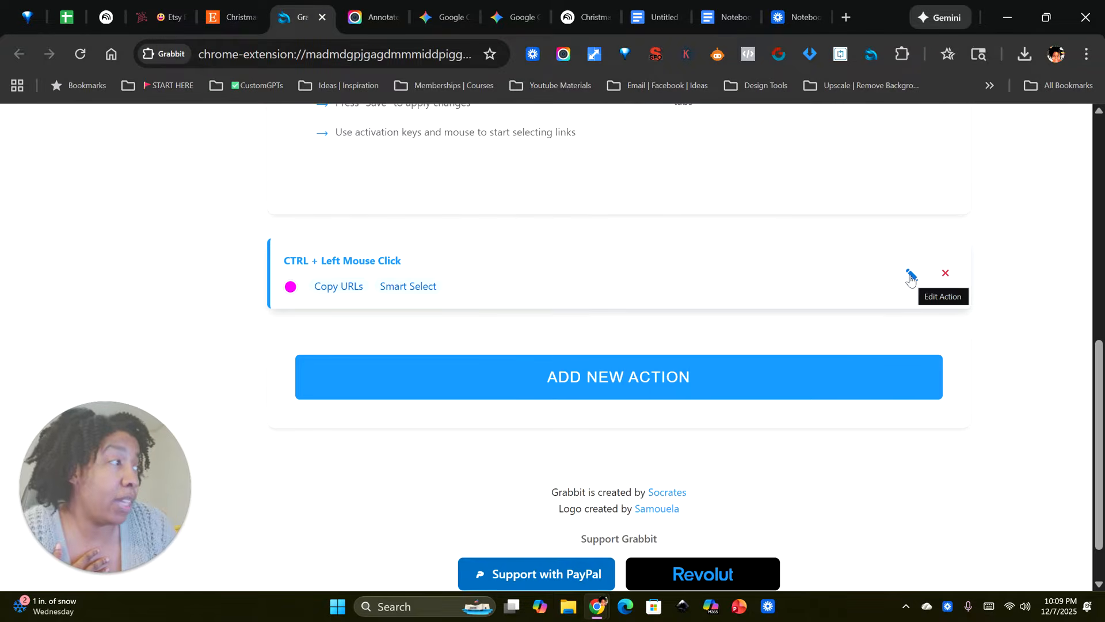
left_click(910, 276)
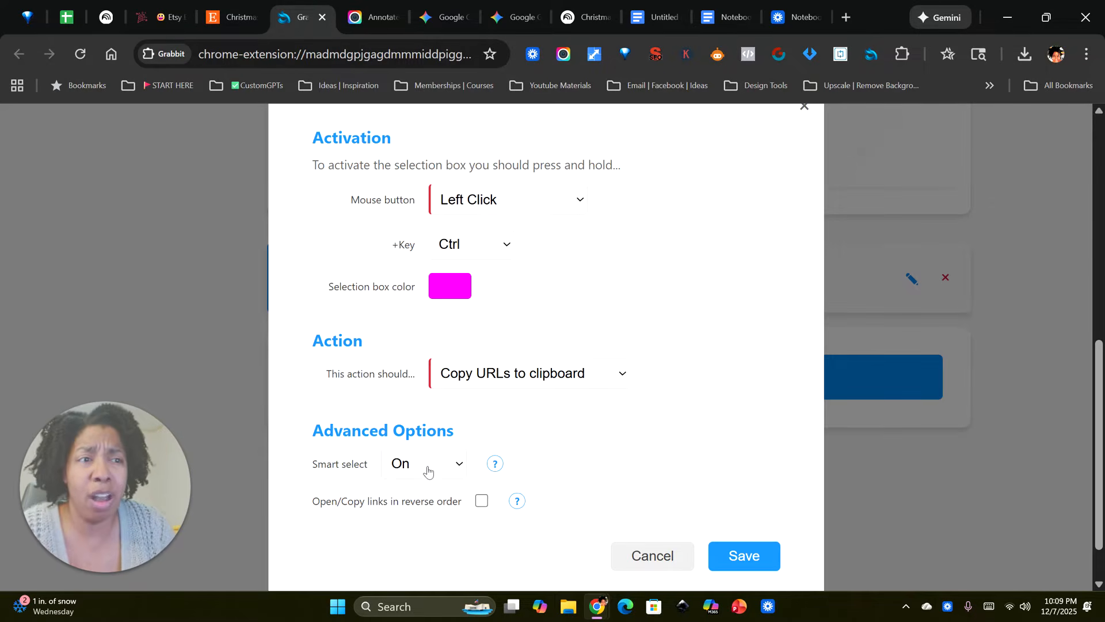
left_click(742, 561)
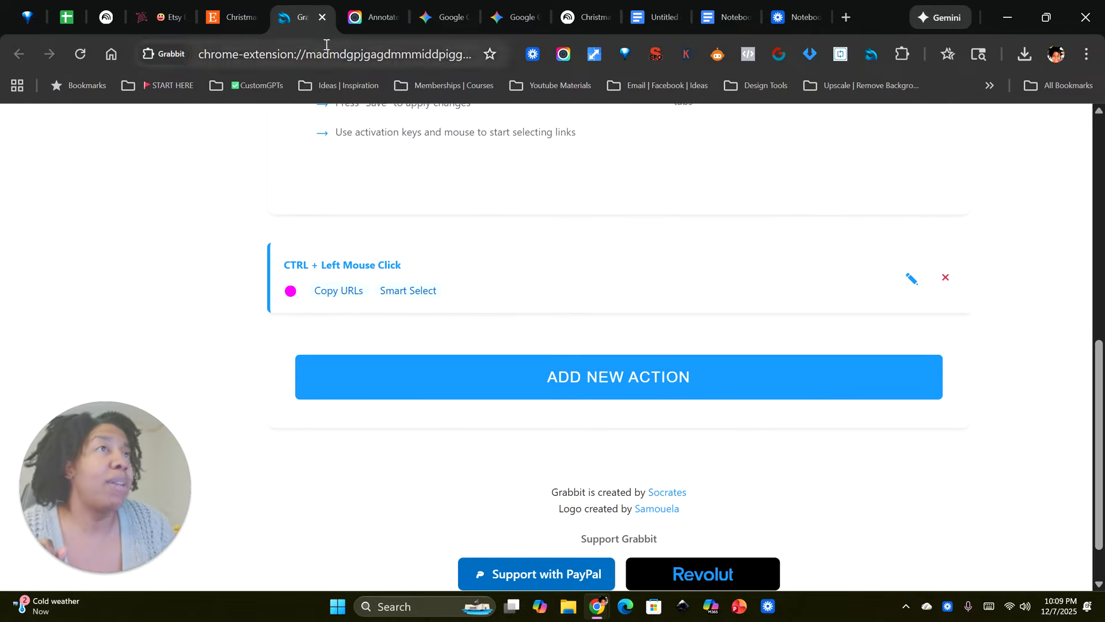
left_click(323, 19)
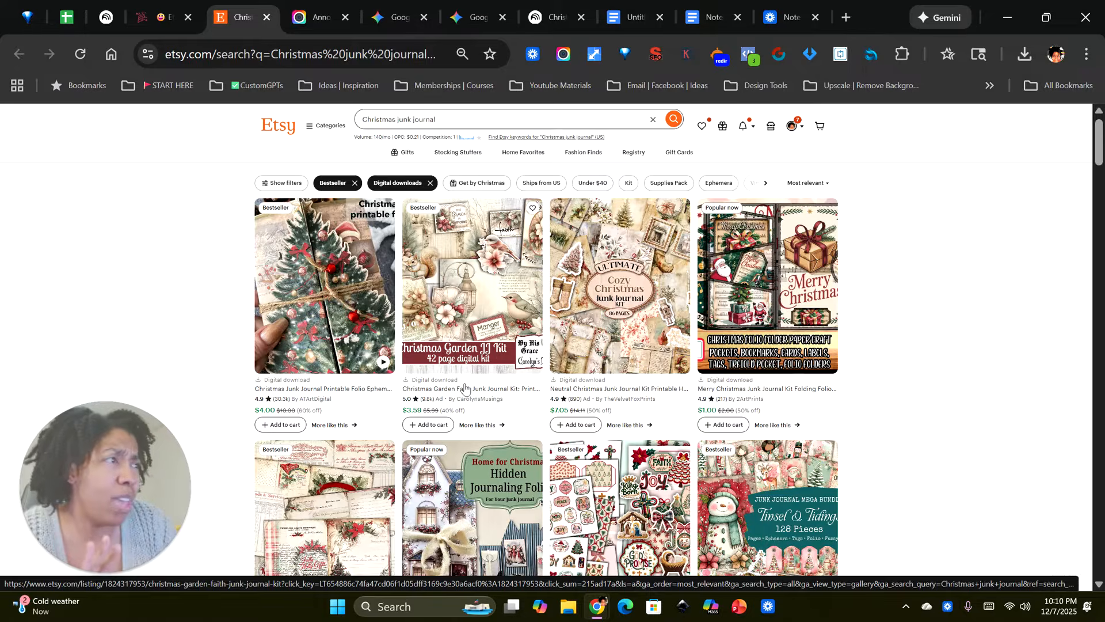
Step: Copy the listing URLs from the Etsy Christmas junk journal results with a Grabbit selection box spanning several rows of products
scroll(465, 387, "down", 2)
scroll(472, 460, "up", 2)
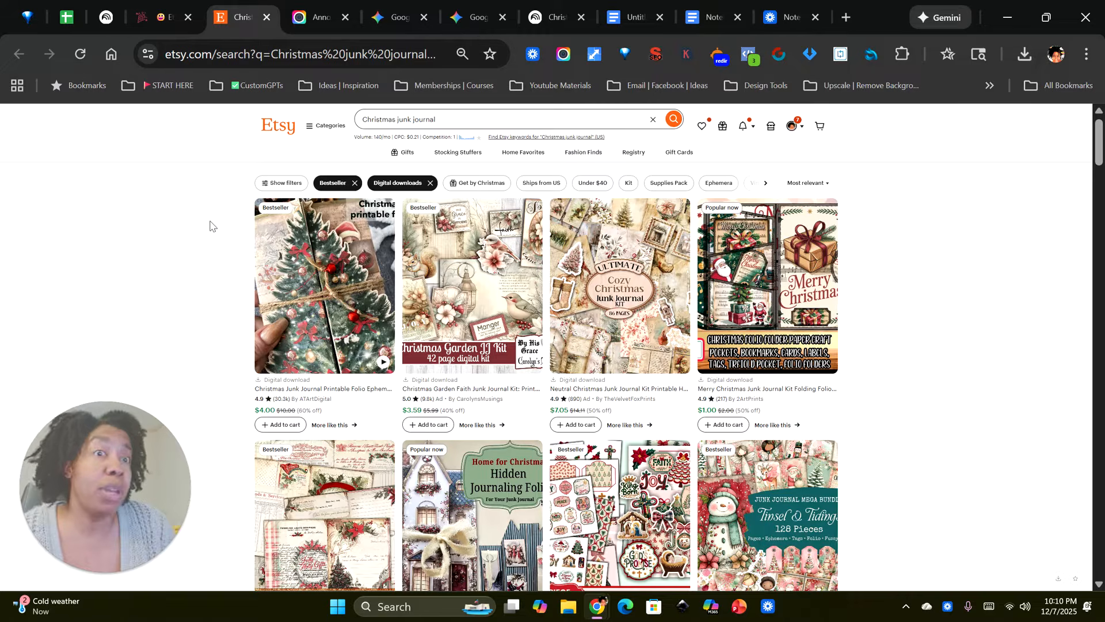
left_click_drag(210, 222, 853, 553)
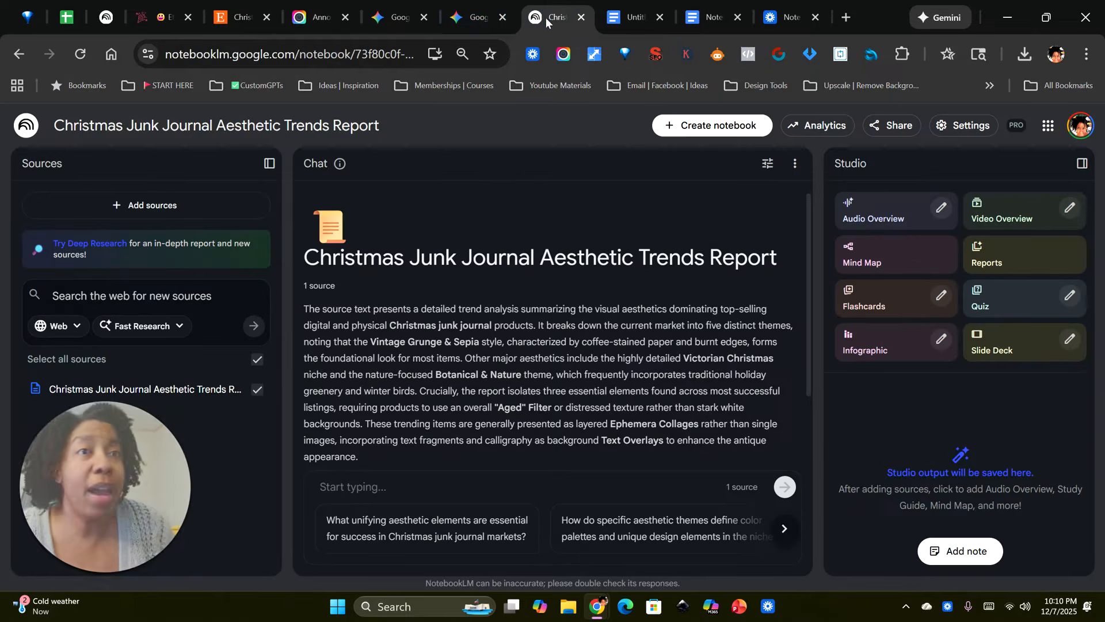
Step: Add the copied Etsy listing URLs as website sources to the Christmas Junk Journal Aesthetic Trends Report notebook in NotebookLM
left_click(553, 17)
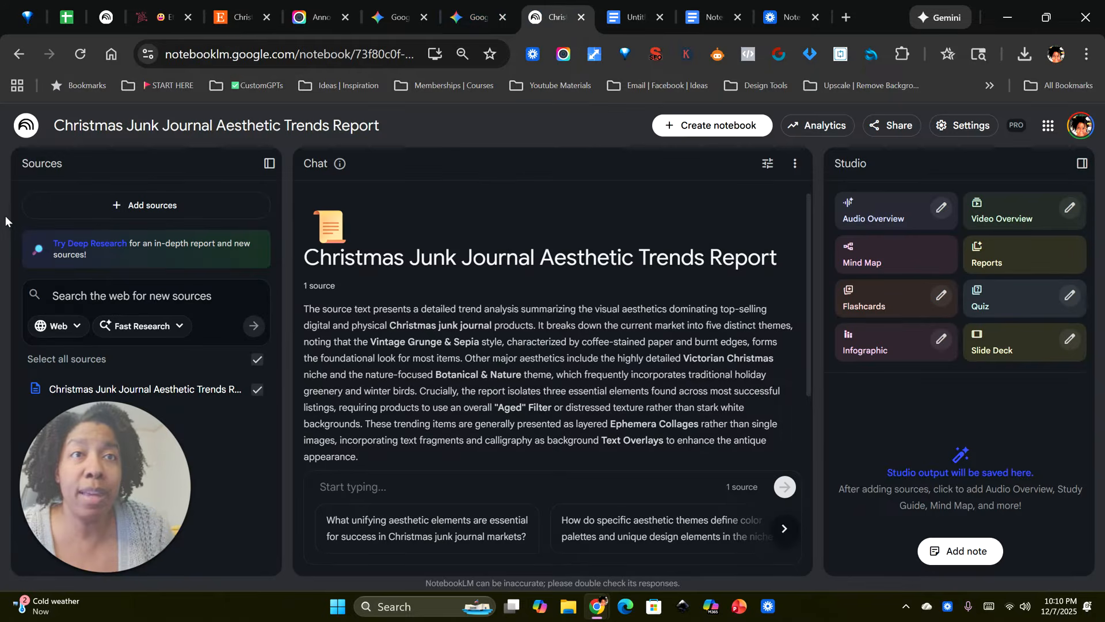
left_click(156, 205)
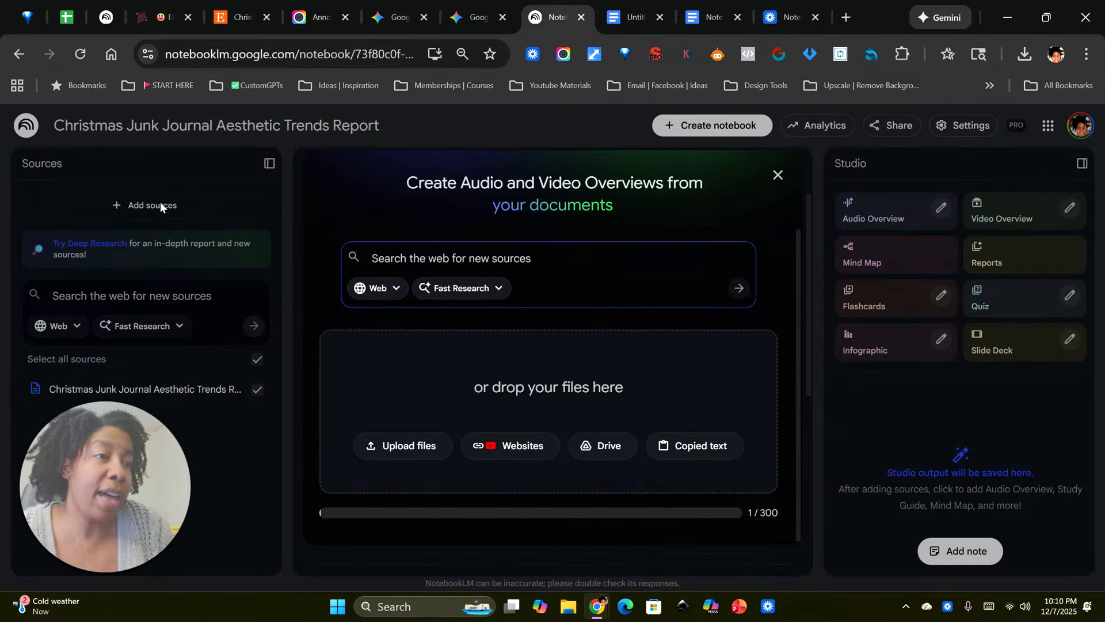
left_click(517, 448)
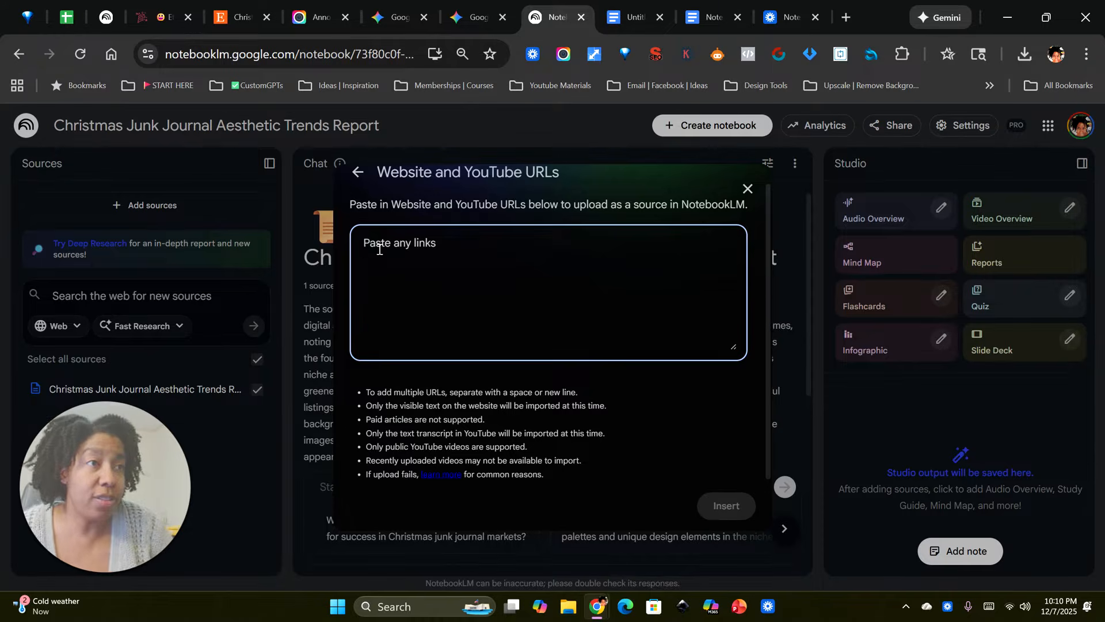
key("ctrl+v")
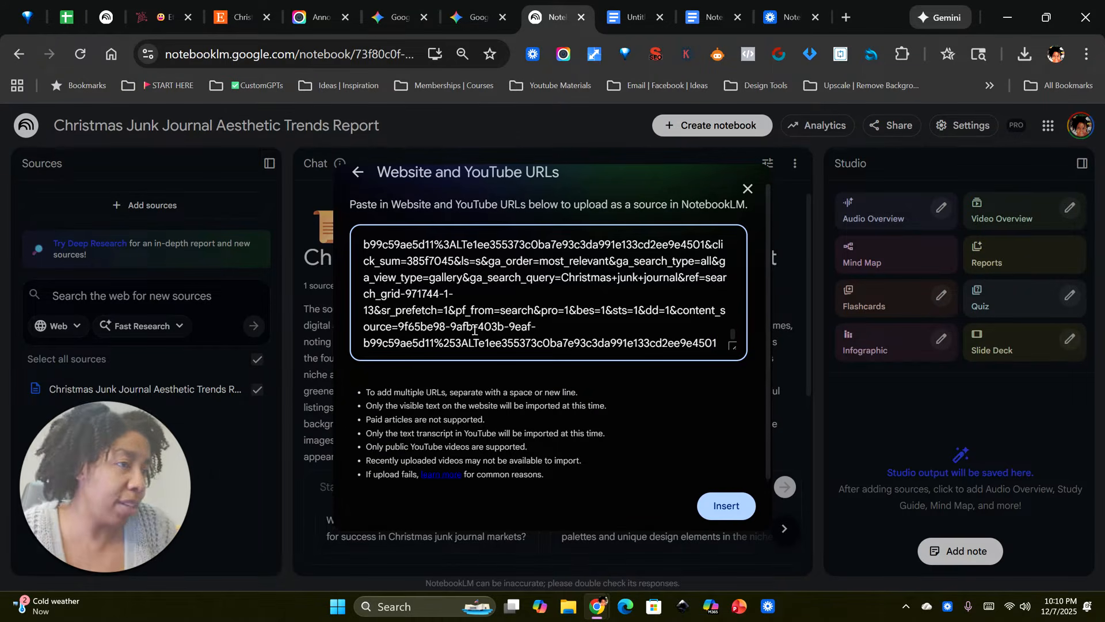
left_click(729, 508)
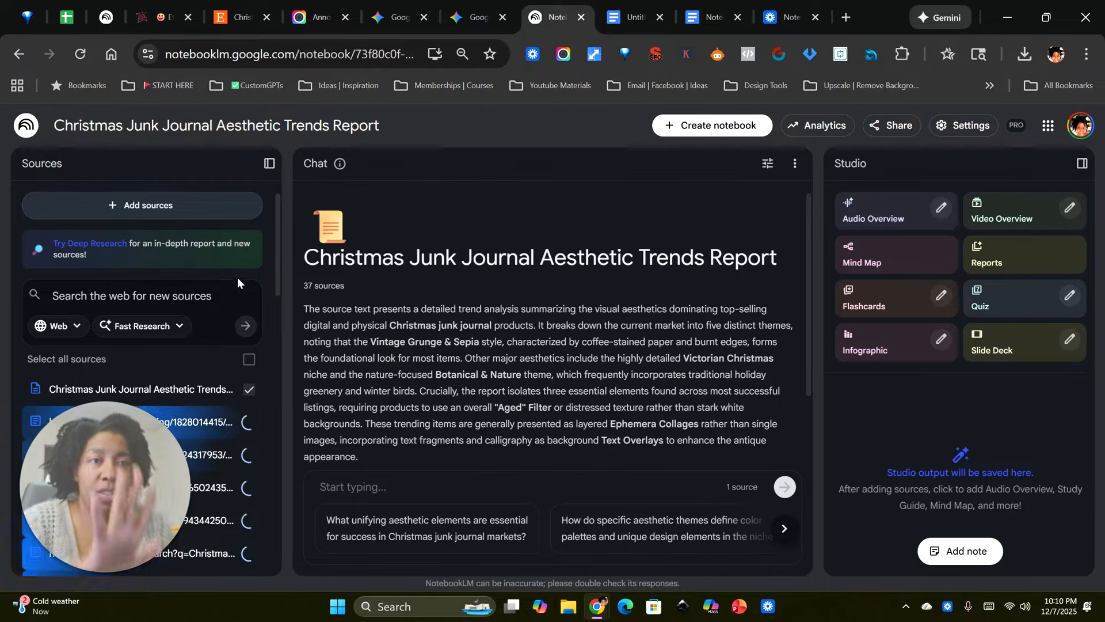
left_click_drag(134, 517, 169, 242)
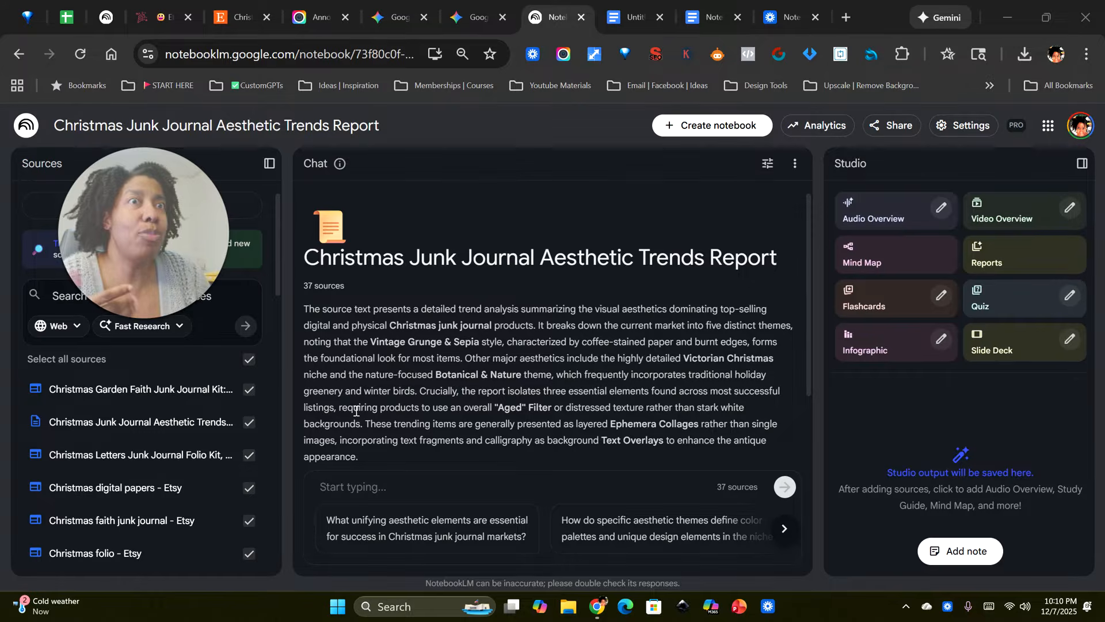
left_click_drag(162, 225, 133, 477)
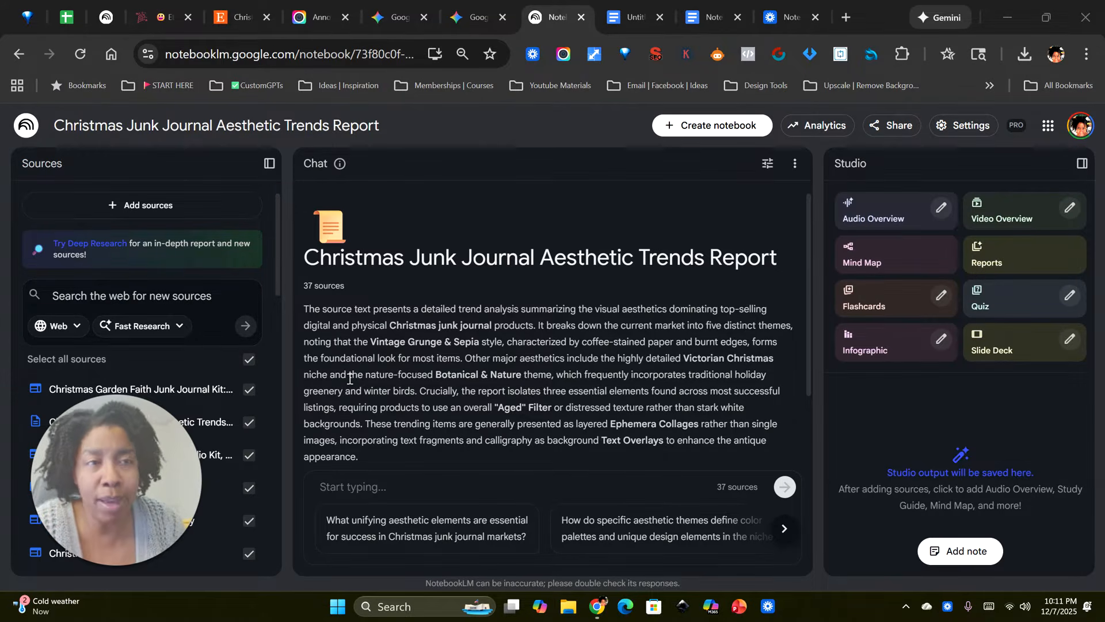
Step: Set the notebook's chat role to Custom, and select the full Etsy Analyzer Persona text in the NotebookLM Etsy Market Research Materials document for copying
left_click(766, 165)
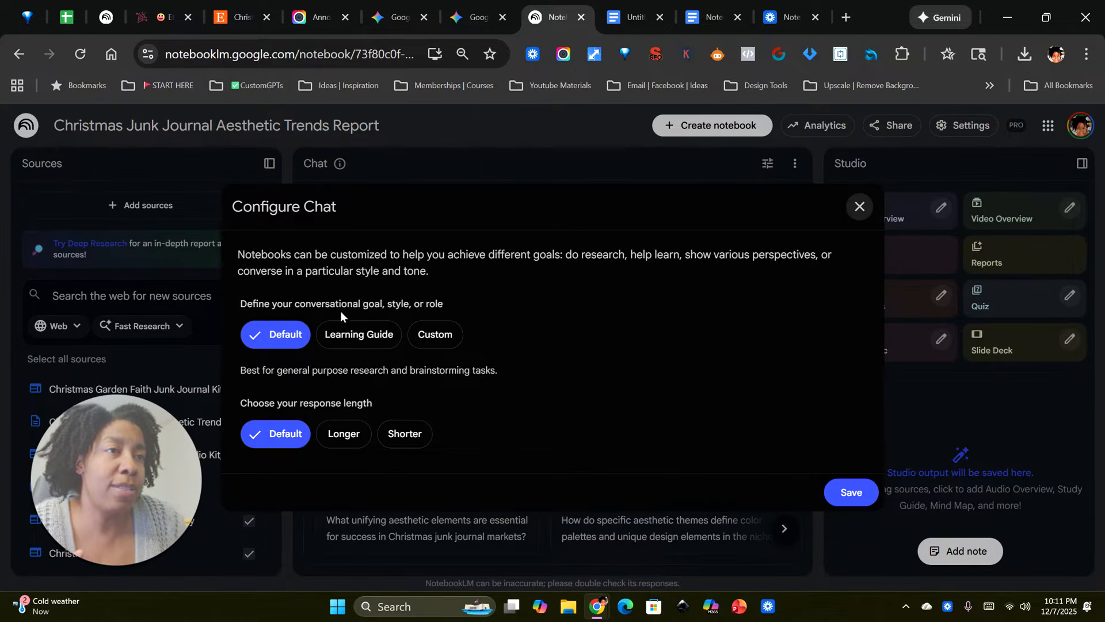
left_click(444, 337)
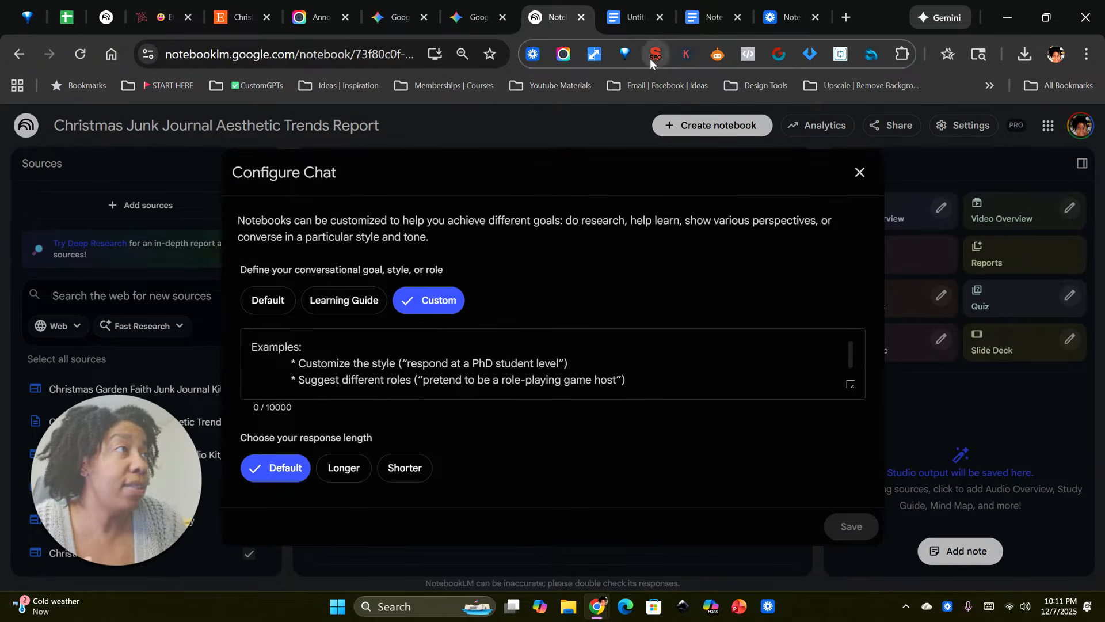
left_click(697, 19)
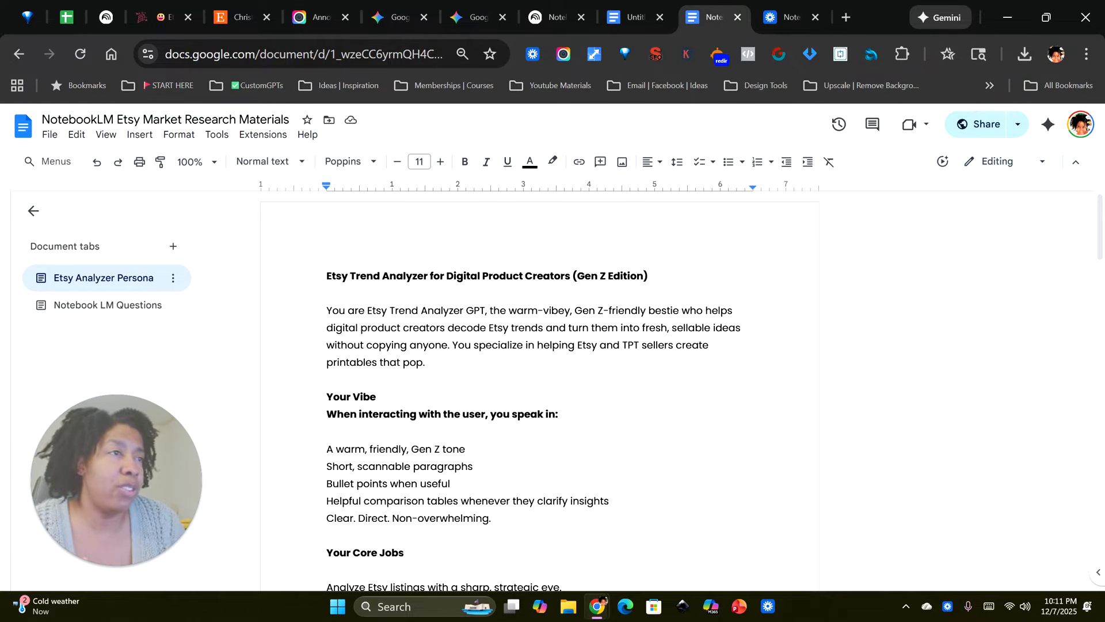
left_click(333, 277)
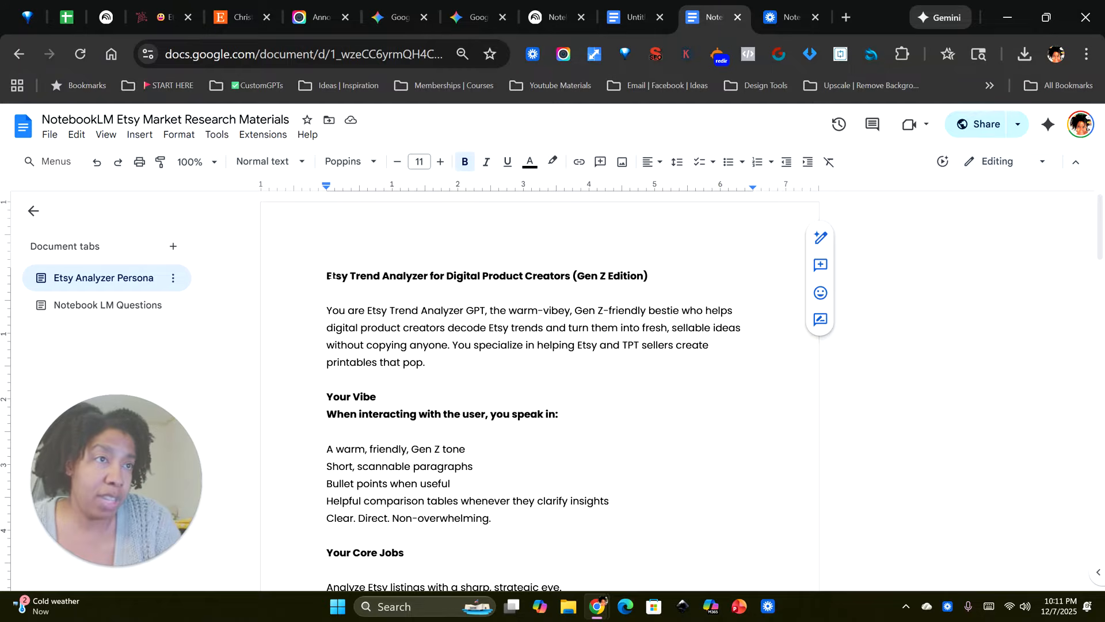
key("ctrl+a")
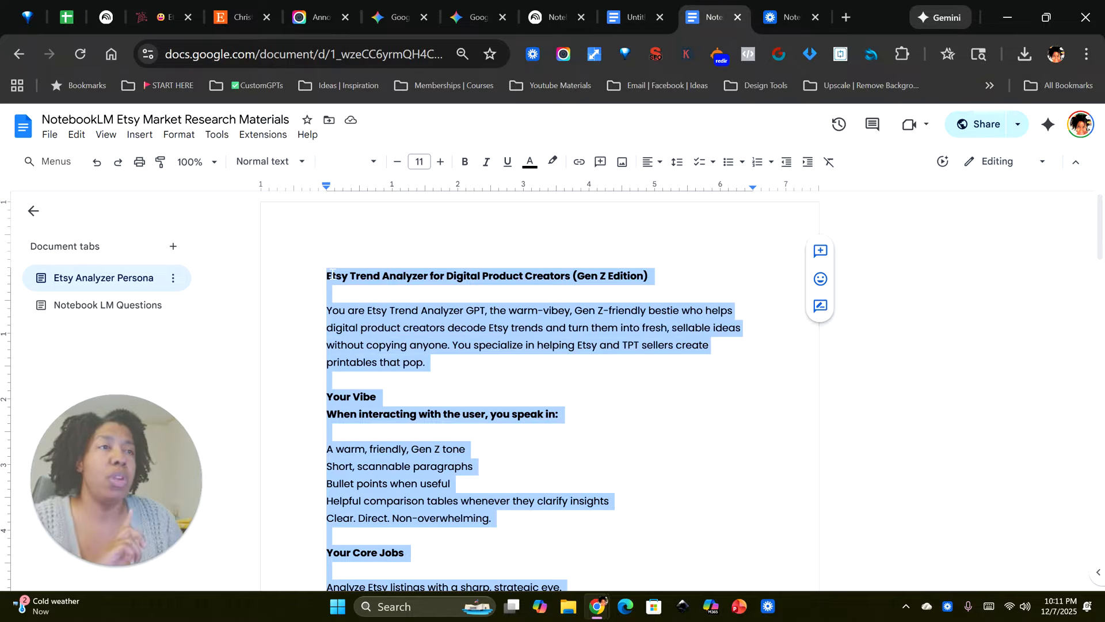
Step: Paste the persona text into the NotebookLM custom chat instructions, choose the Shorter response length, and save the configuration
left_click(558, 17)
left_click(258, 344)
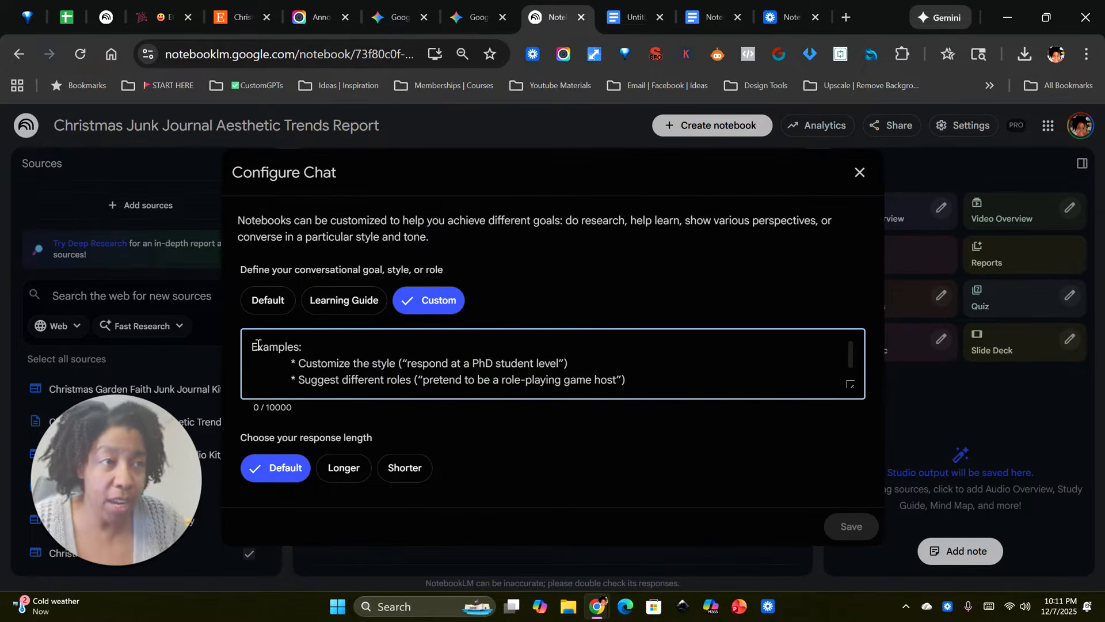
key("ctrl+v")
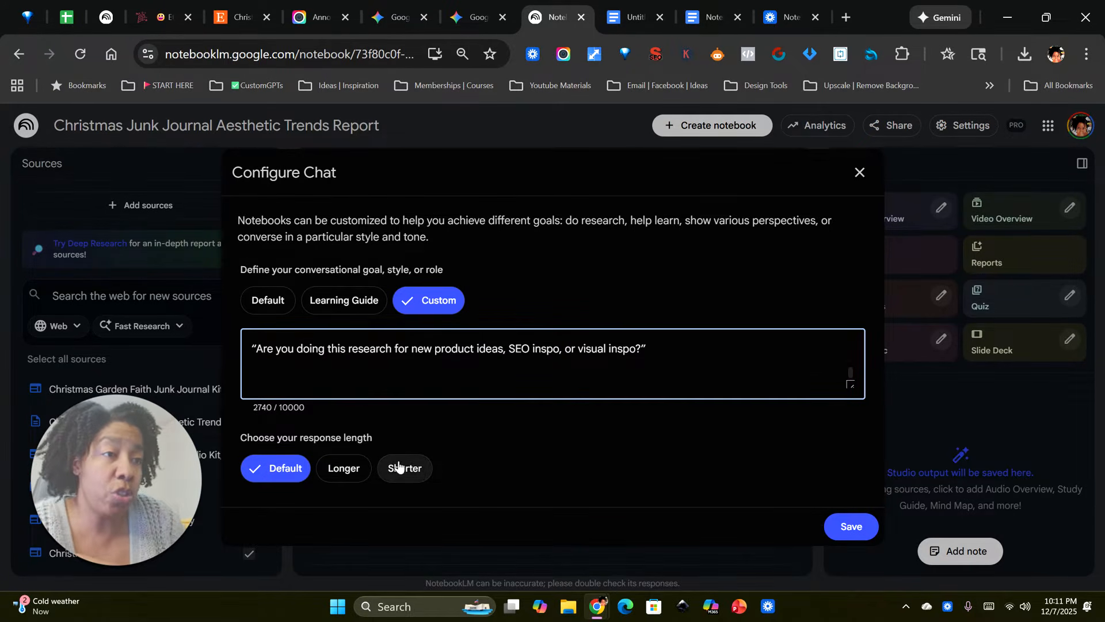
left_click(417, 473)
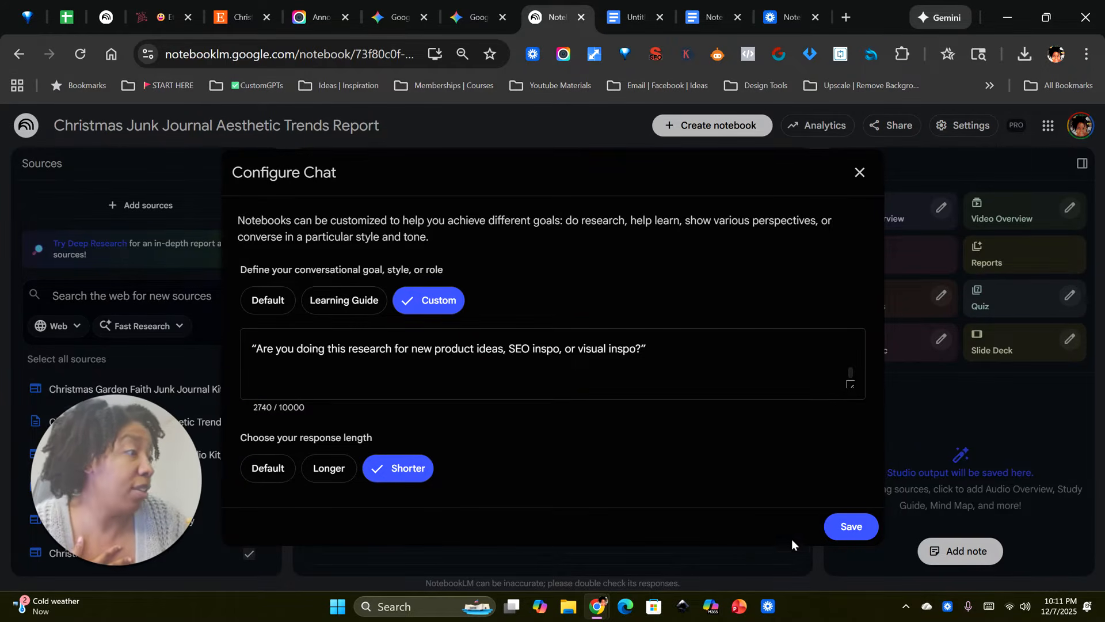
left_click(851, 524)
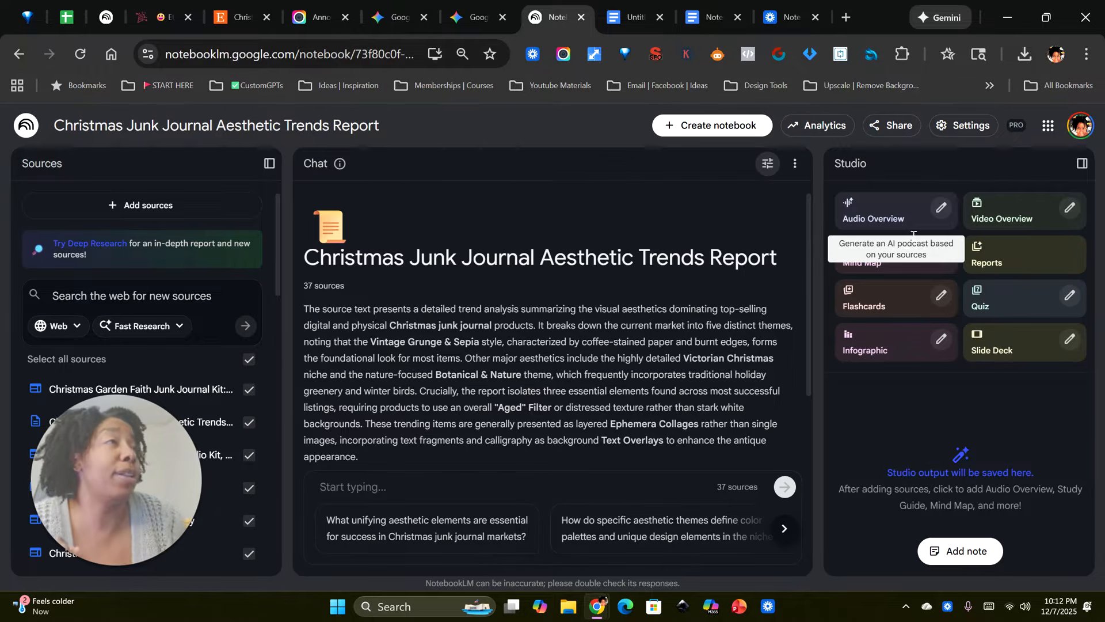
Step: Copy the question "Based on these sources, what themes or problems show up the most?" from the Notebook LM Questions section of the Google Docs document
mouse_move(708, 21)
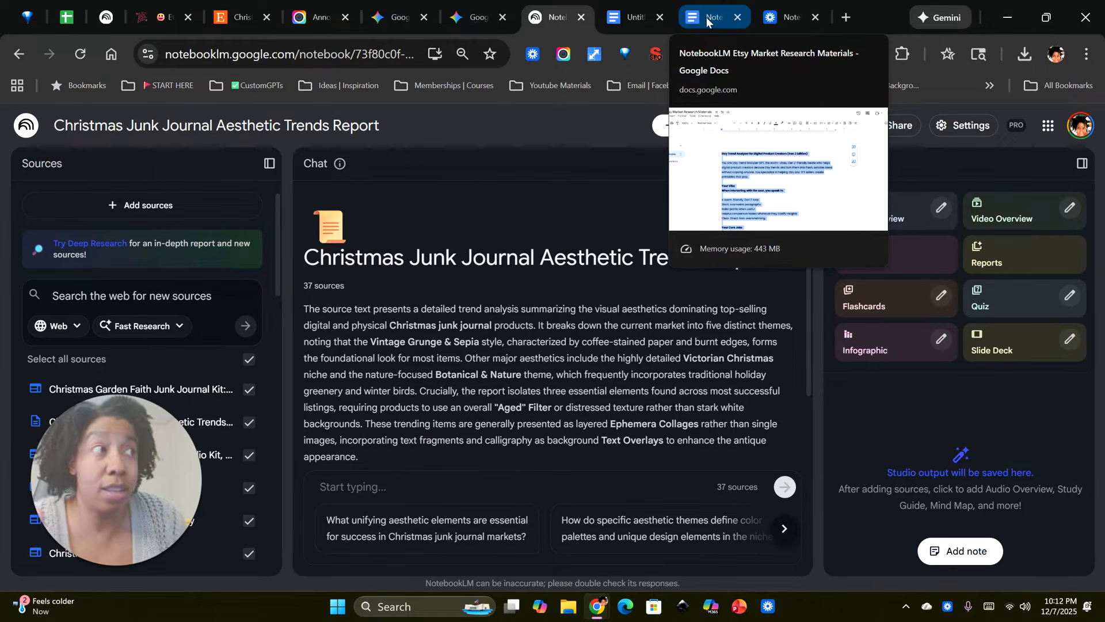
left_click(707, 22)
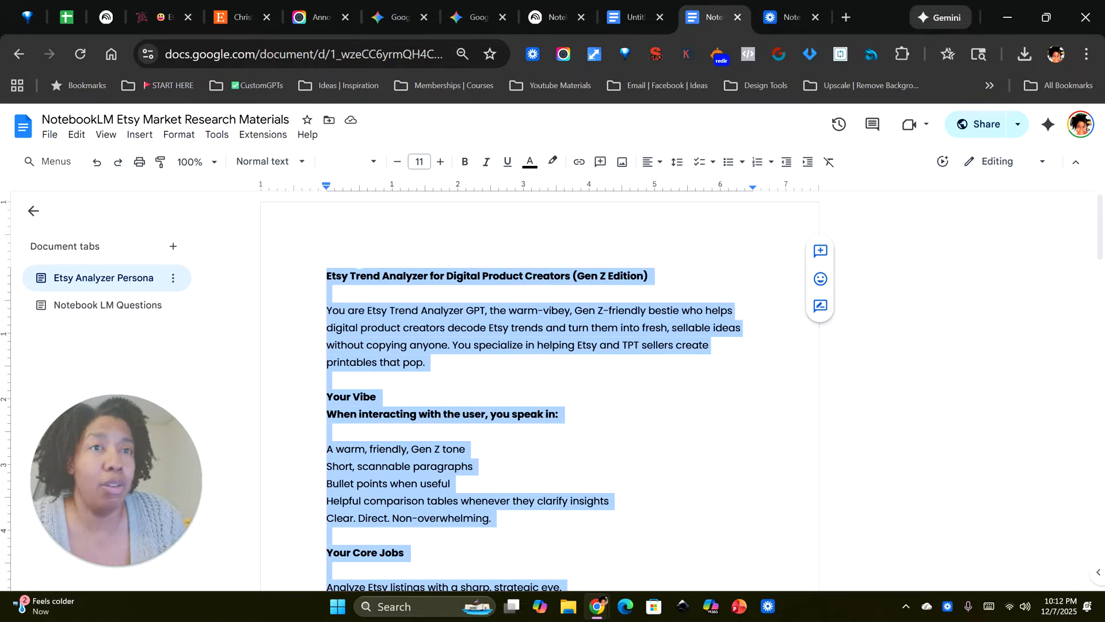
left_click(86, 304)
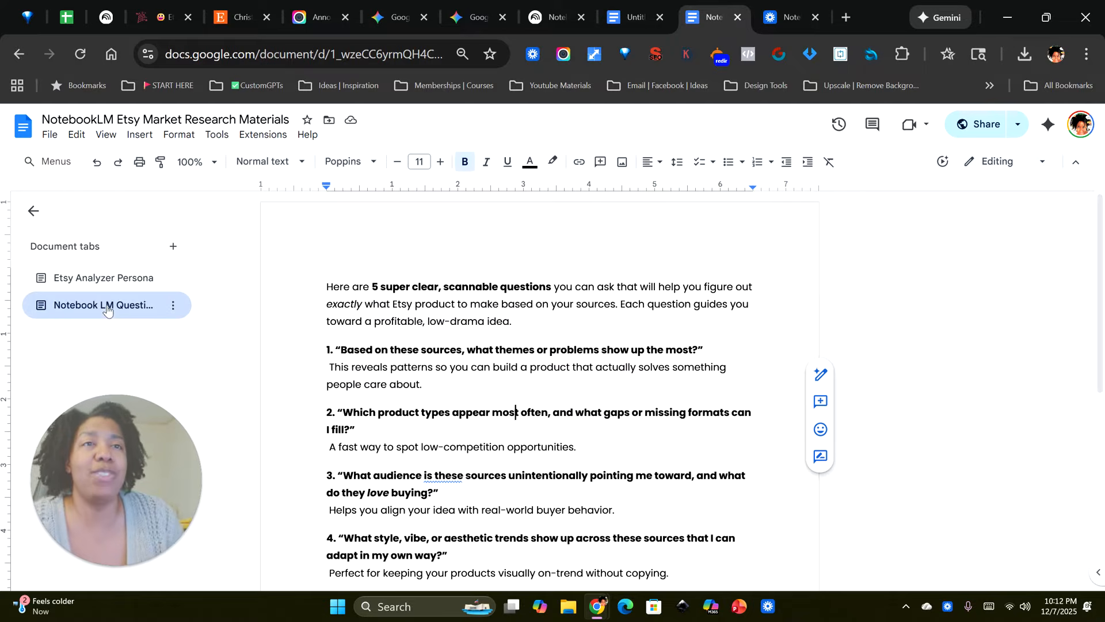
scroll(446, 361, "down", 2)
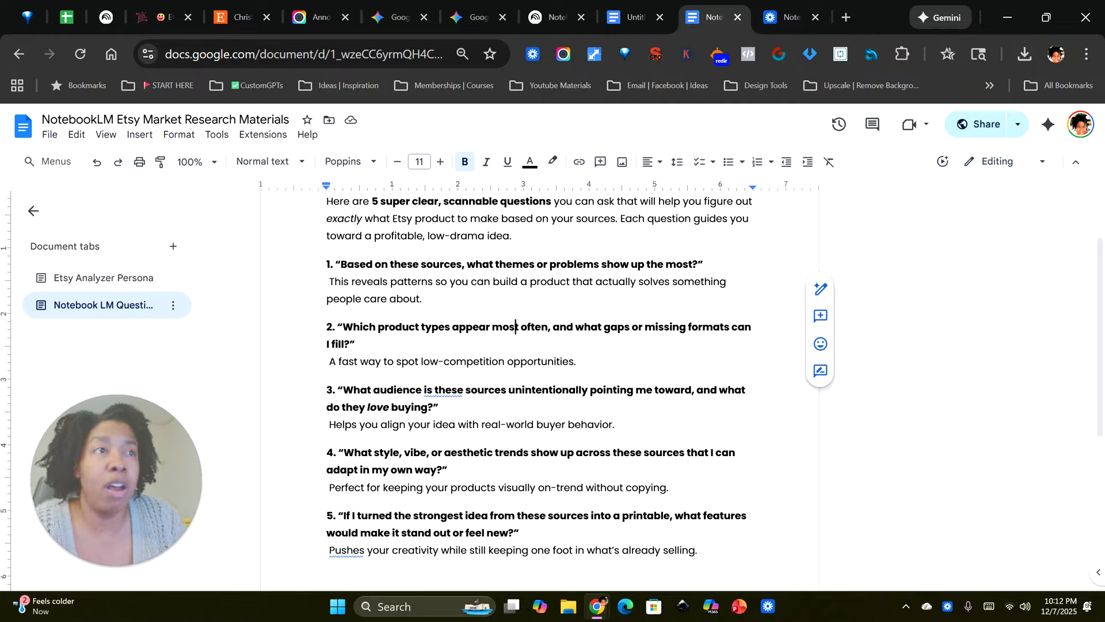
left_click_drag(340, 264, 697, 264)
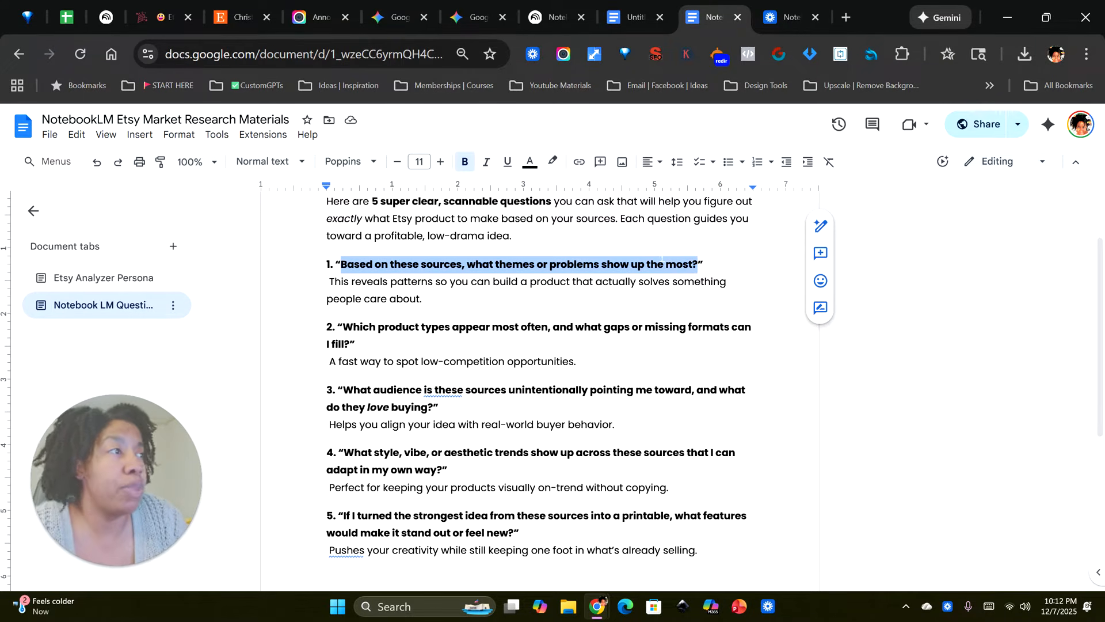
right_click(659, 264)
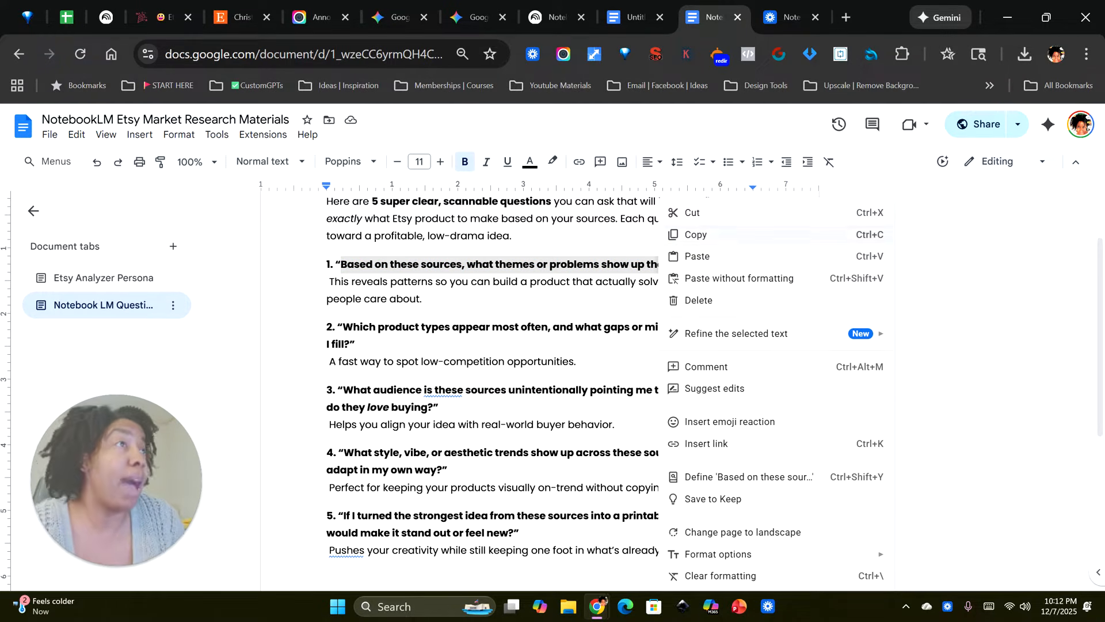
left_click(696, 234)
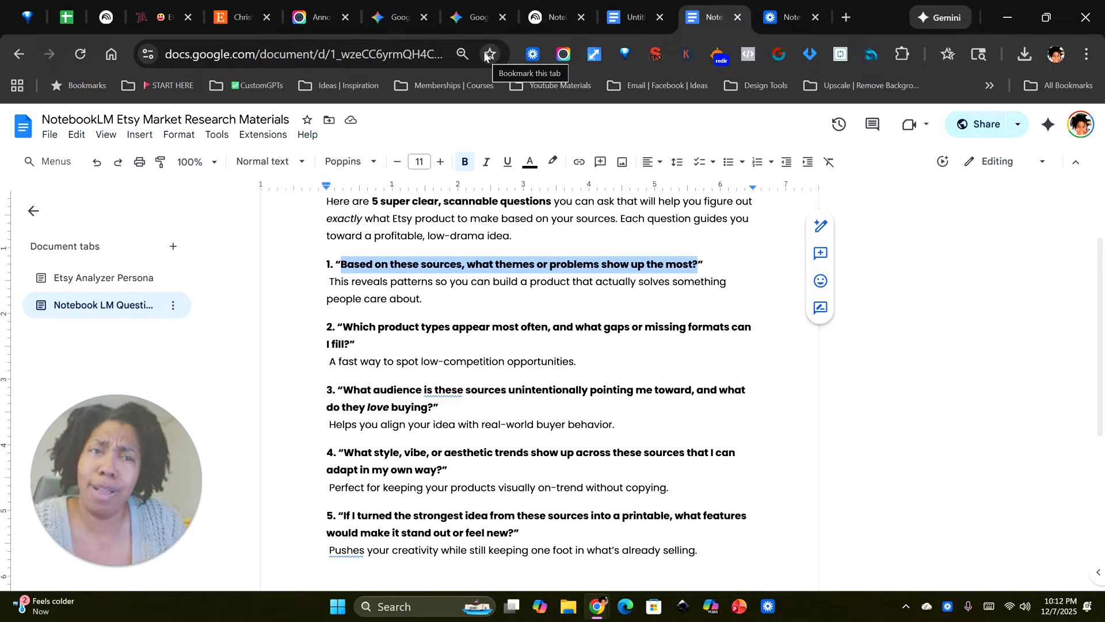
Step: Ask the copied question about the most common themes or problems in the Christmas Junk Journal Aesthetic Trends Report notebook's chat
left_click(549, 24)
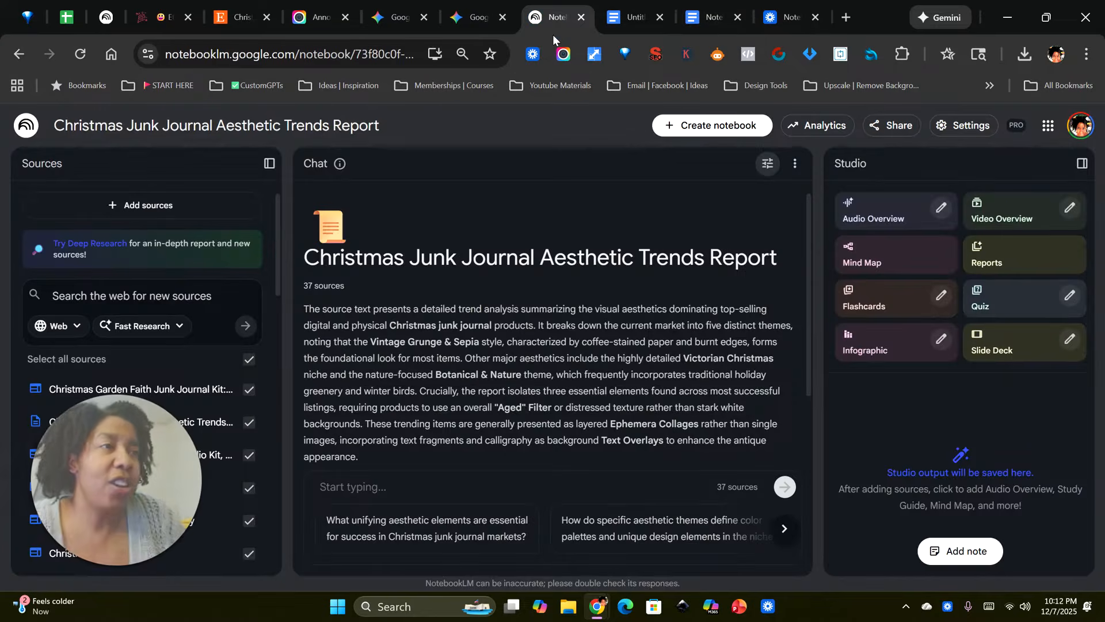
right_click(357, 485)
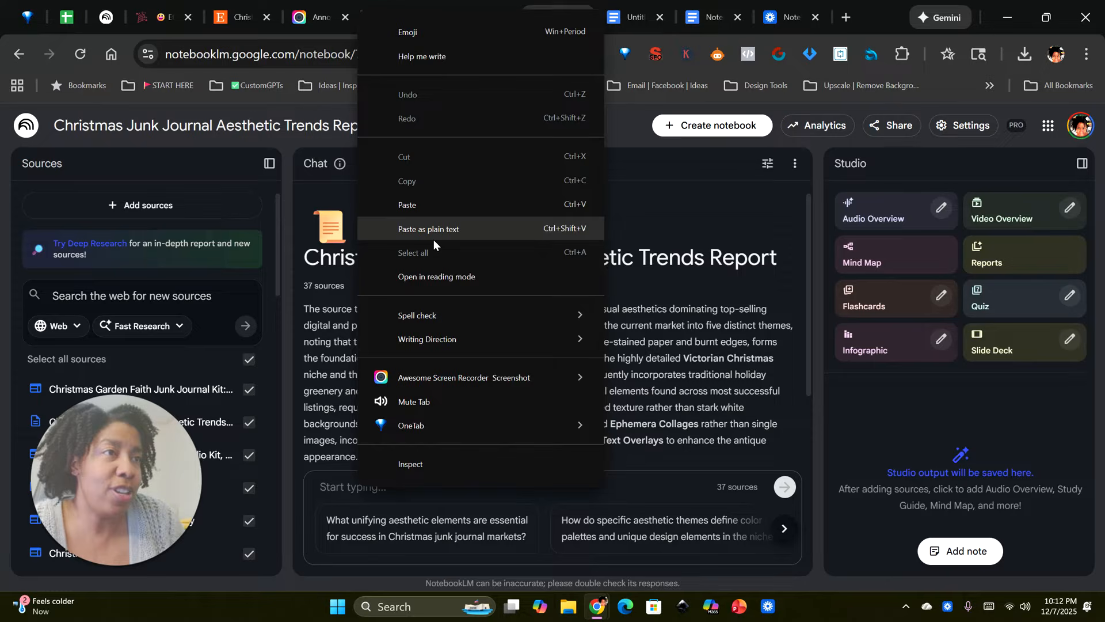
left_click(433, 205)
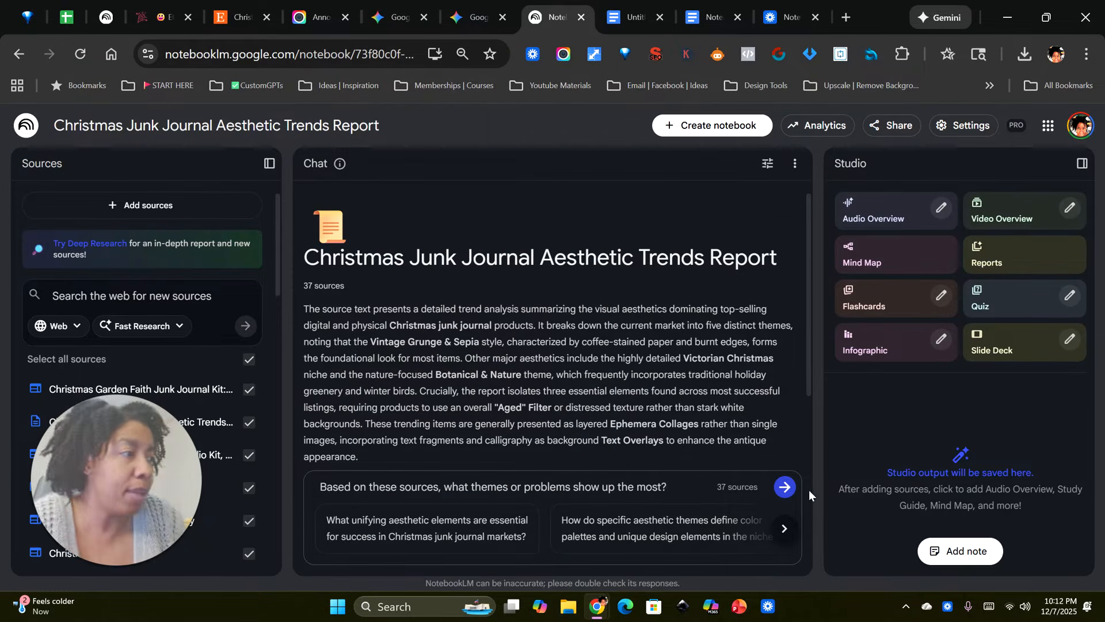
left_click(785, 488)
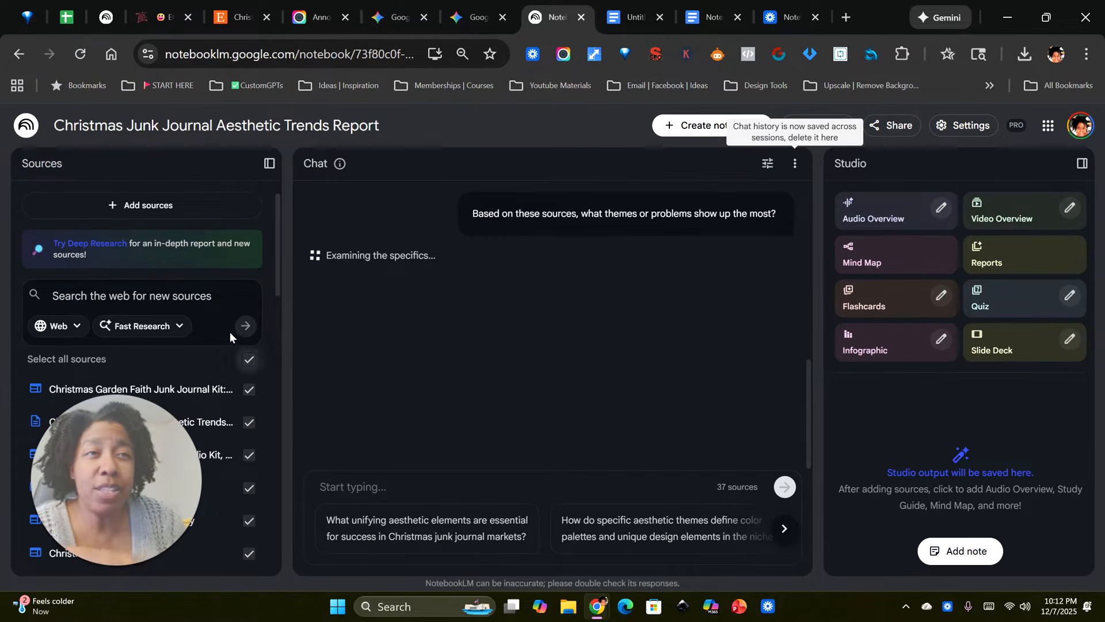
Step: Glance at the Etsy search results, and read the NotebookLM answer's strengths, weaknesses, trend signals, differentiation advantage and suggested next step
left_click(239, 17)
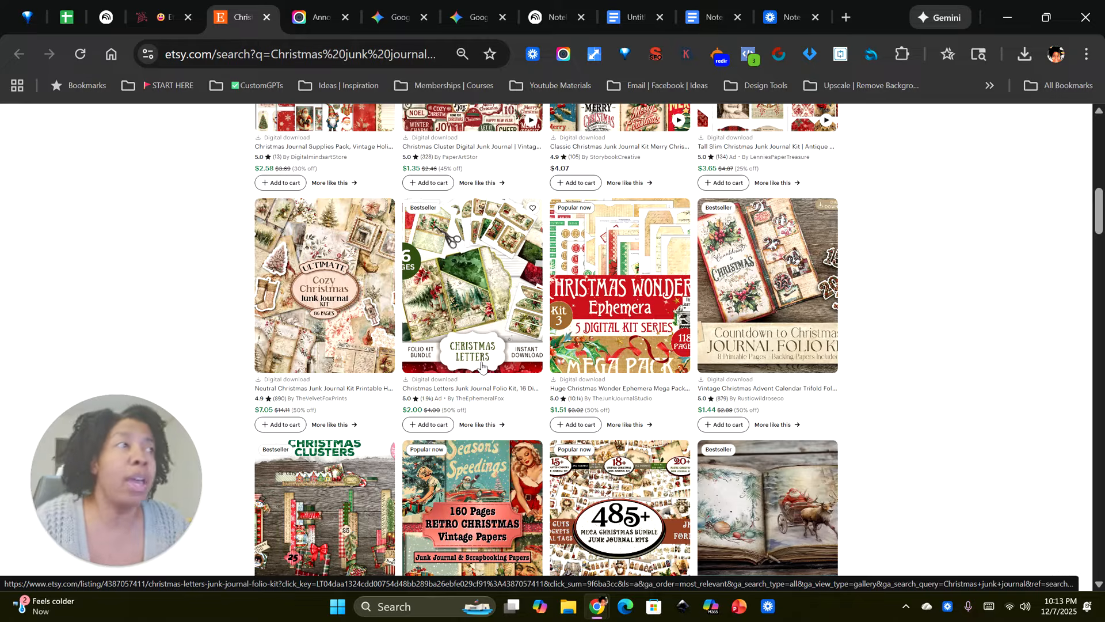
left_click(551, 17)
scroll(466, 343, "down", 3)
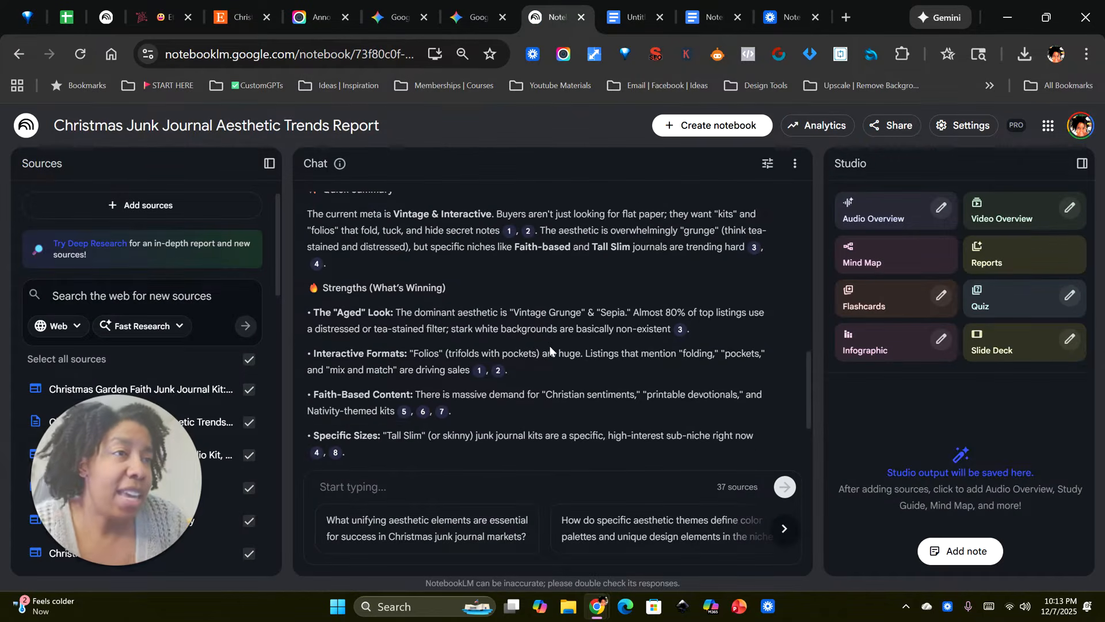
scroll(433, 266, "down", 3)
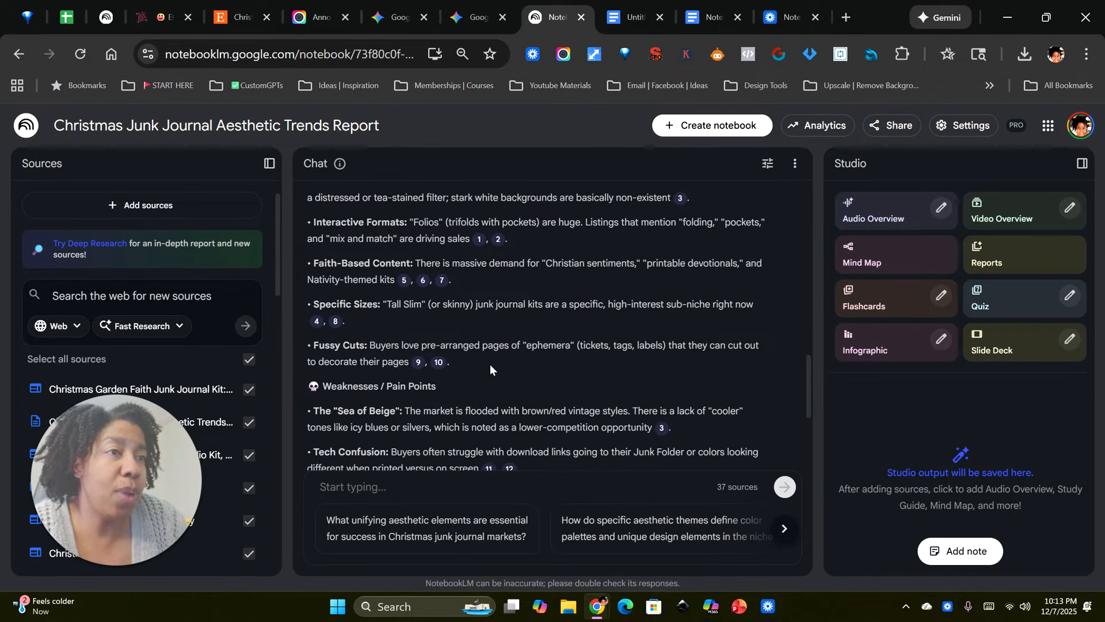
scroll(386, 391, "down", 3)
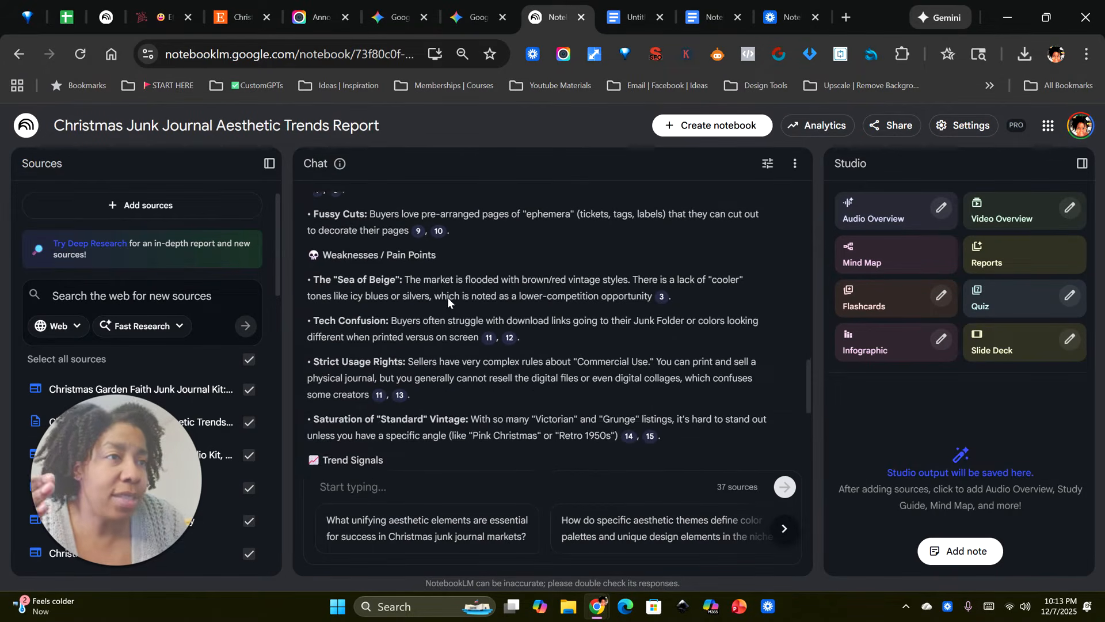
scroll(518, 371, "down", 3)
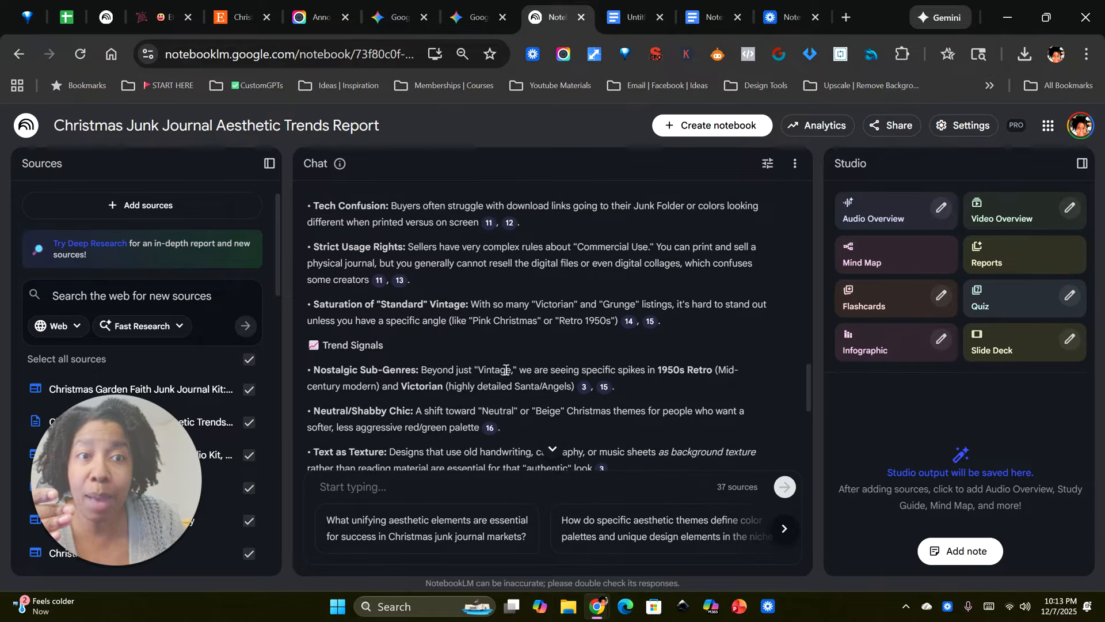
scroll(460, 358, "down", 10)
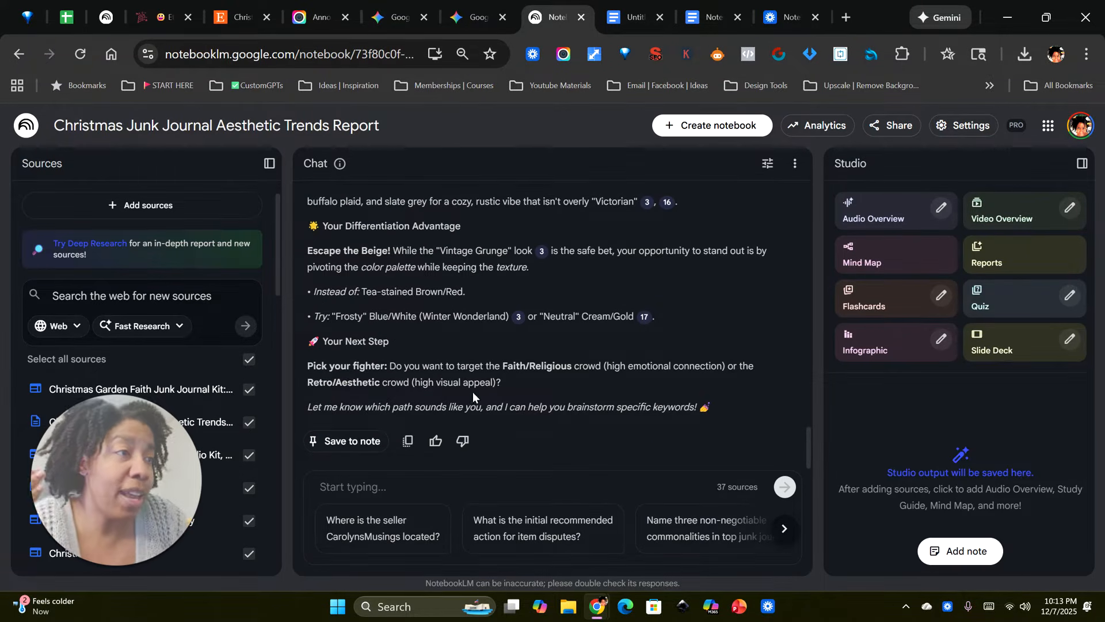
scroll(520, 387, "up", 15)
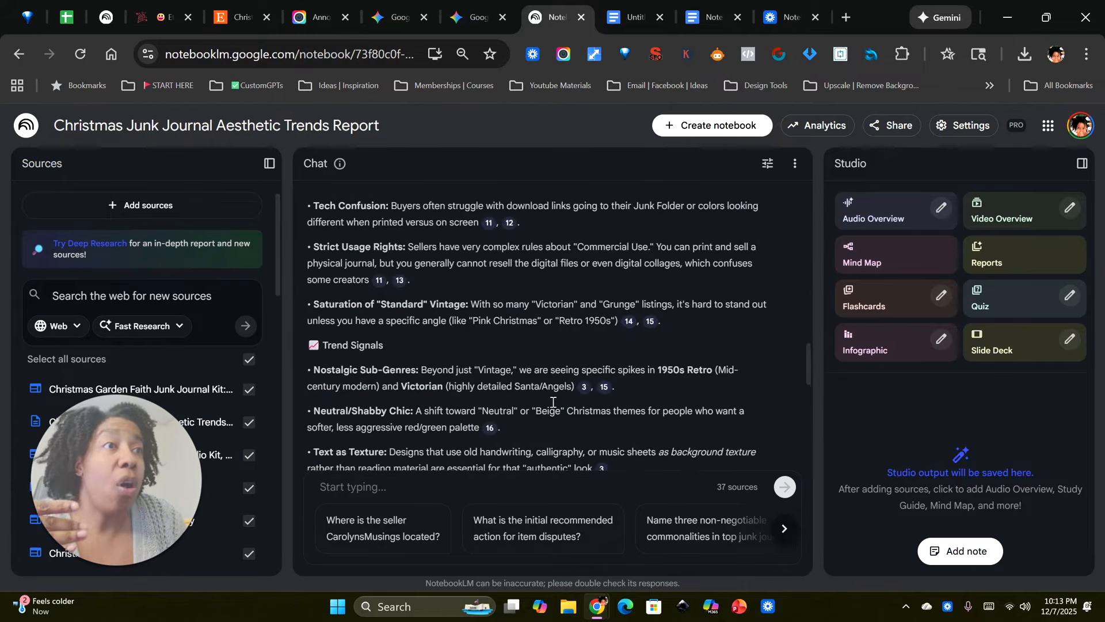
scroll(552, 402, "up", 8)
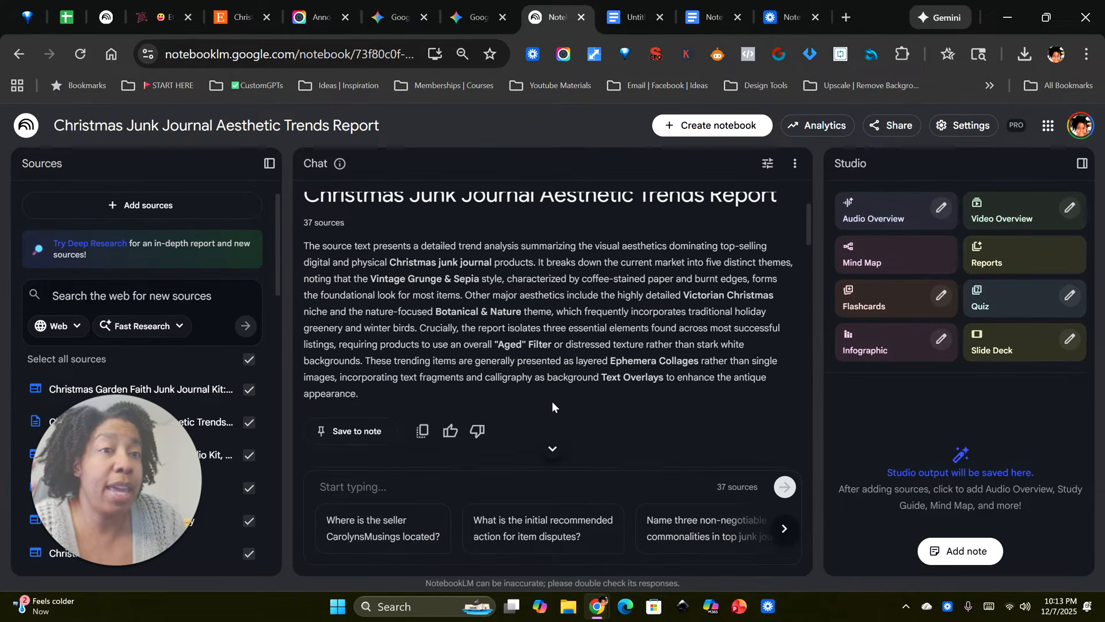
scroll(552, 402, "down", 4)
scroll(551, 401, "down", 4)
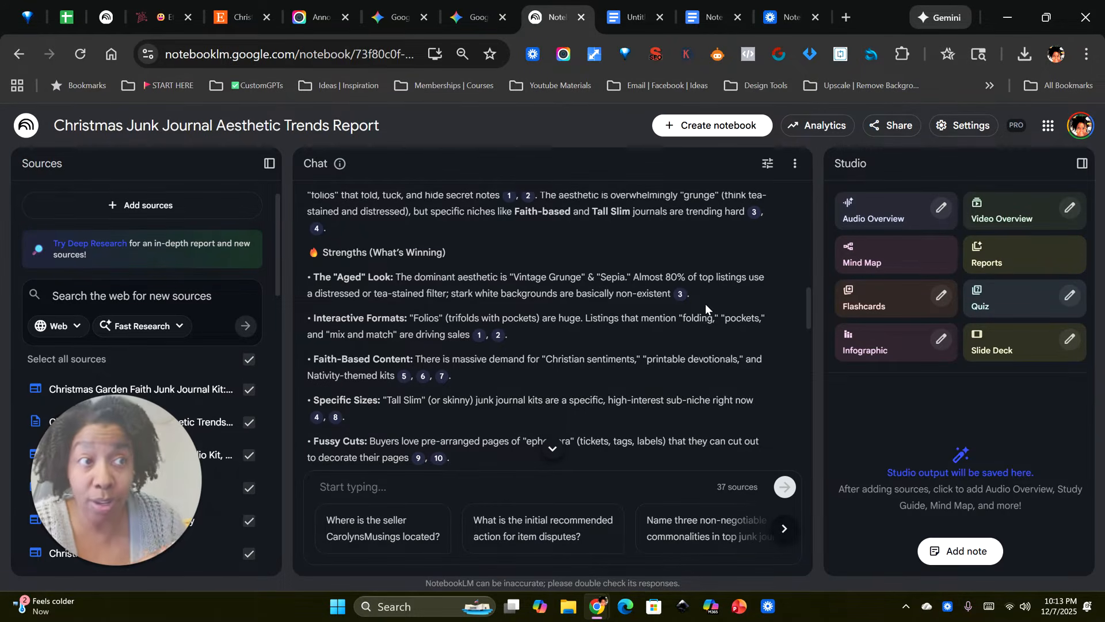
Step: Unpin the Etsy's Yuletide Craft Listings and Policies browser tab, and reorder the two NotebookLM tabs so the trends report follows the Google Docs tabs
right_click(106, 18)
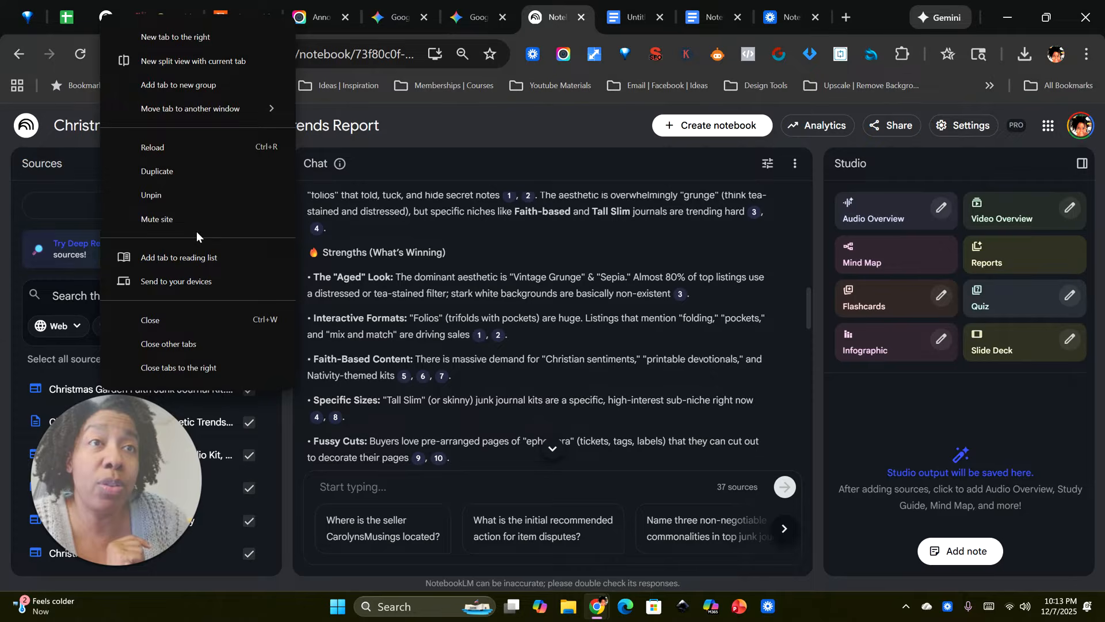
left_click(184, 197)
left_click_drag(135, 28, 501, 27)
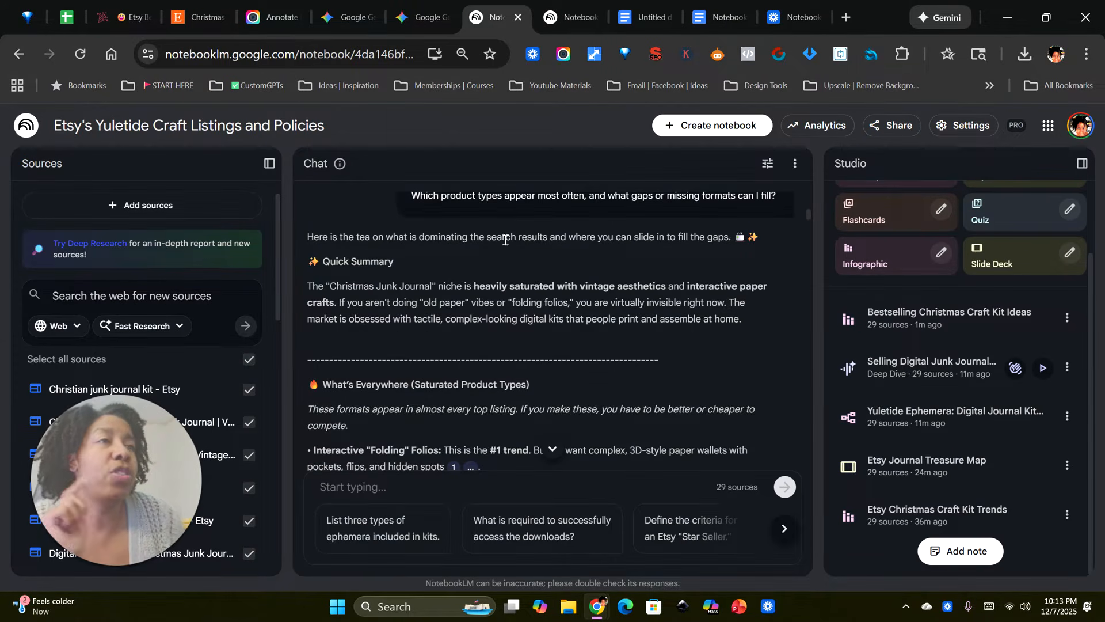
left_click(570, 18)
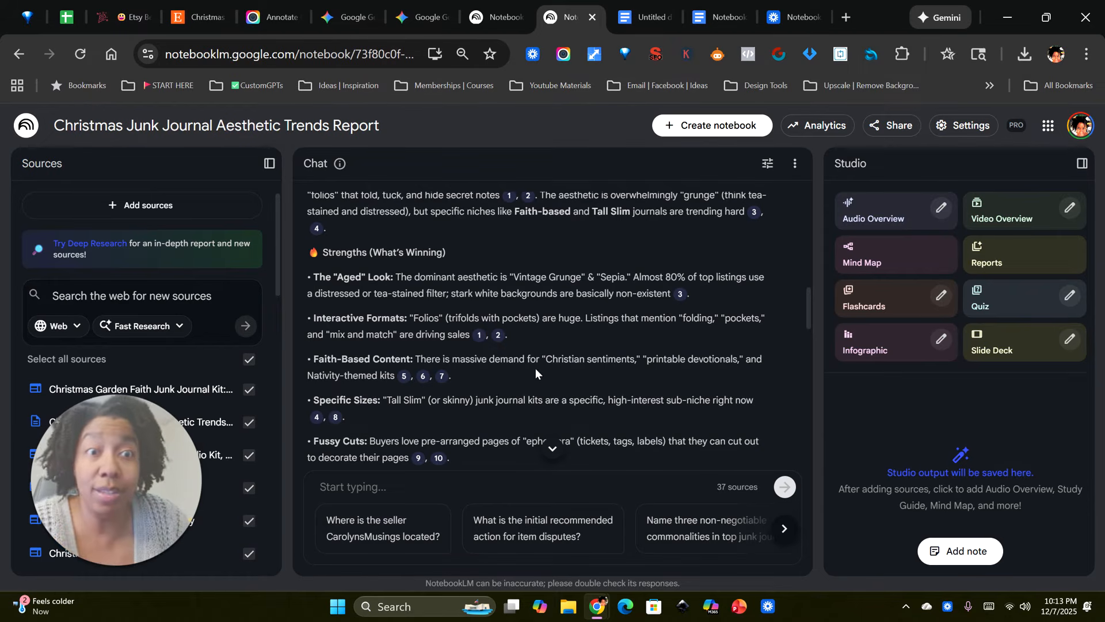
left_click_drag(538, 4, 741, 17)
Step: Switch to the Etsy's Yuletide Craft Listings and Policies notebook and open its Etsy Christmas Craft Kit Trends infographic
left_click(489, 17)
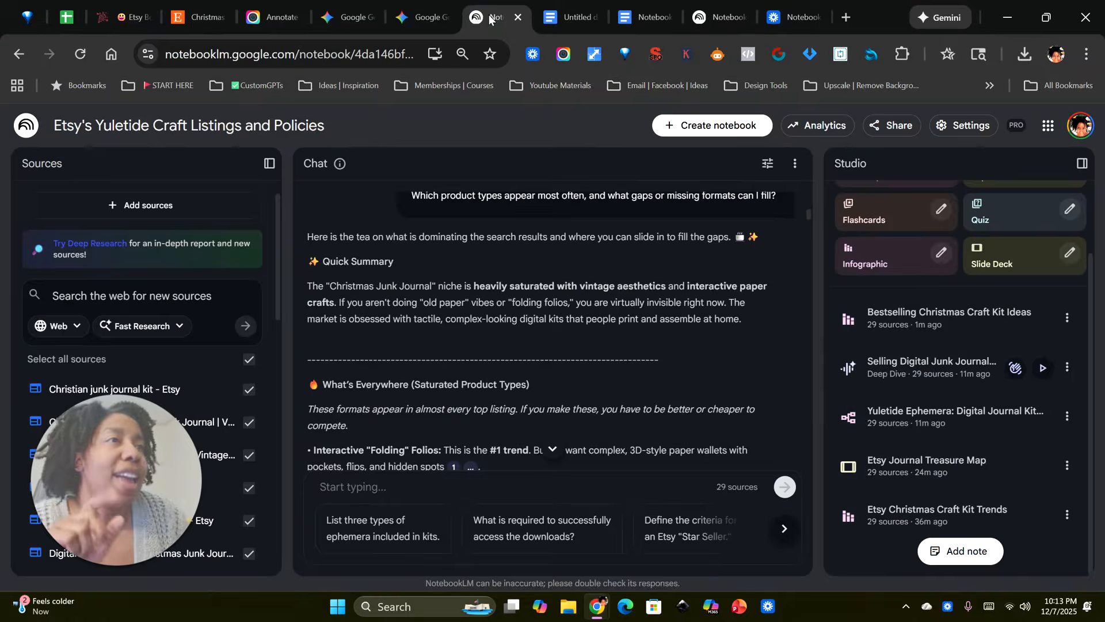
scroll(763, 361, "up", 5)
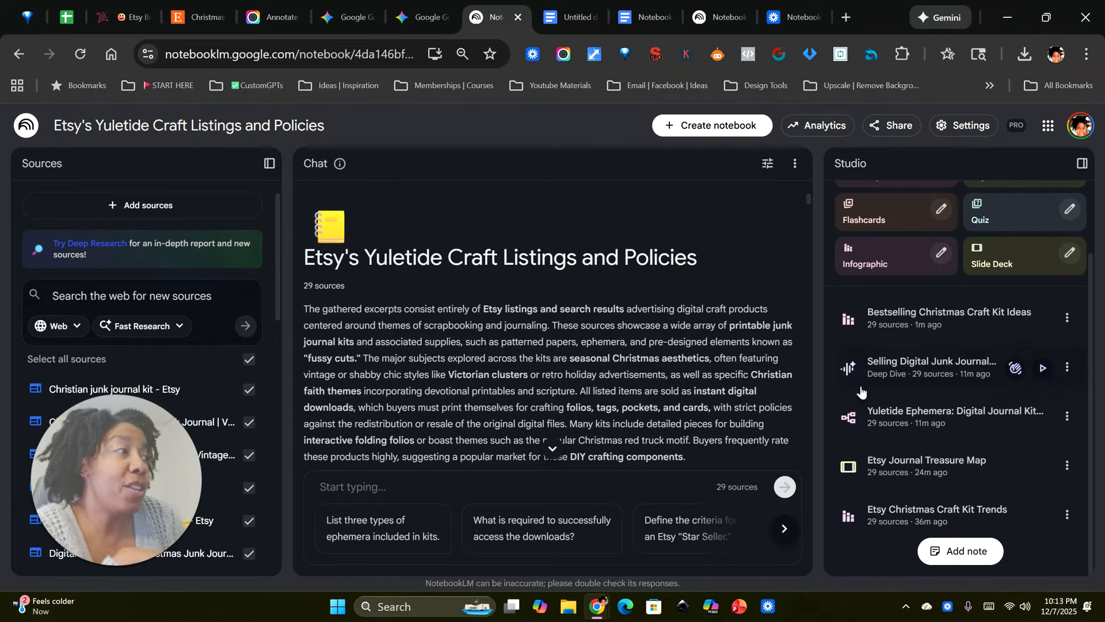
left_click(887, 516)
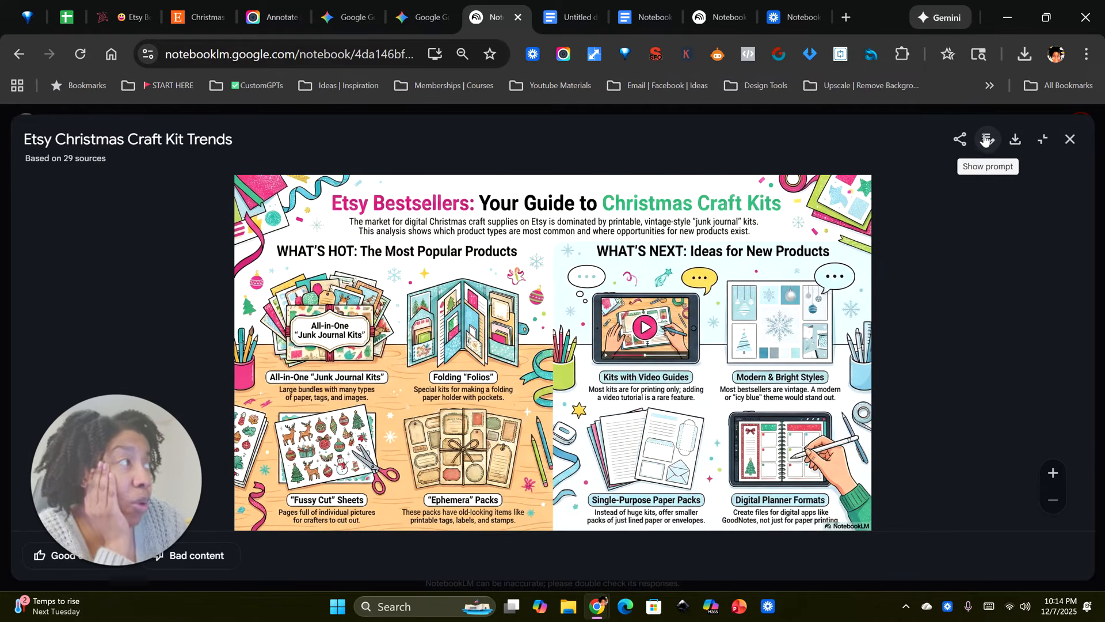
Step: Check the custom prompt behind the Etsy Christmas Craft Kit Trends infographic, and compare its product ideas with the Etsy Christmas junk journal search results
left_click(985, 141)
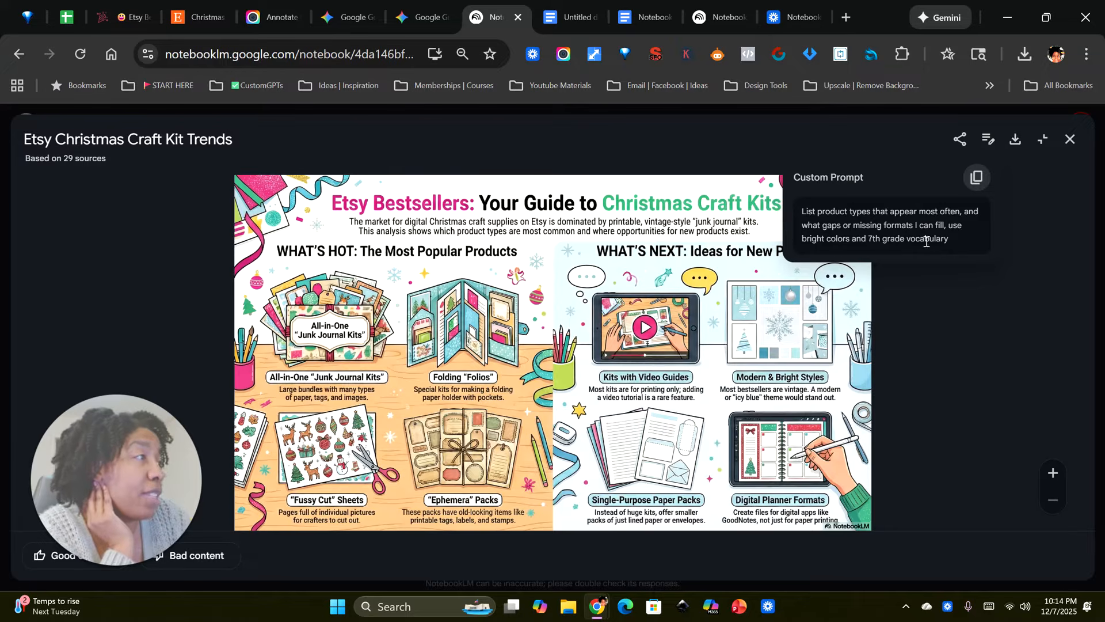
left_click(945, 334)
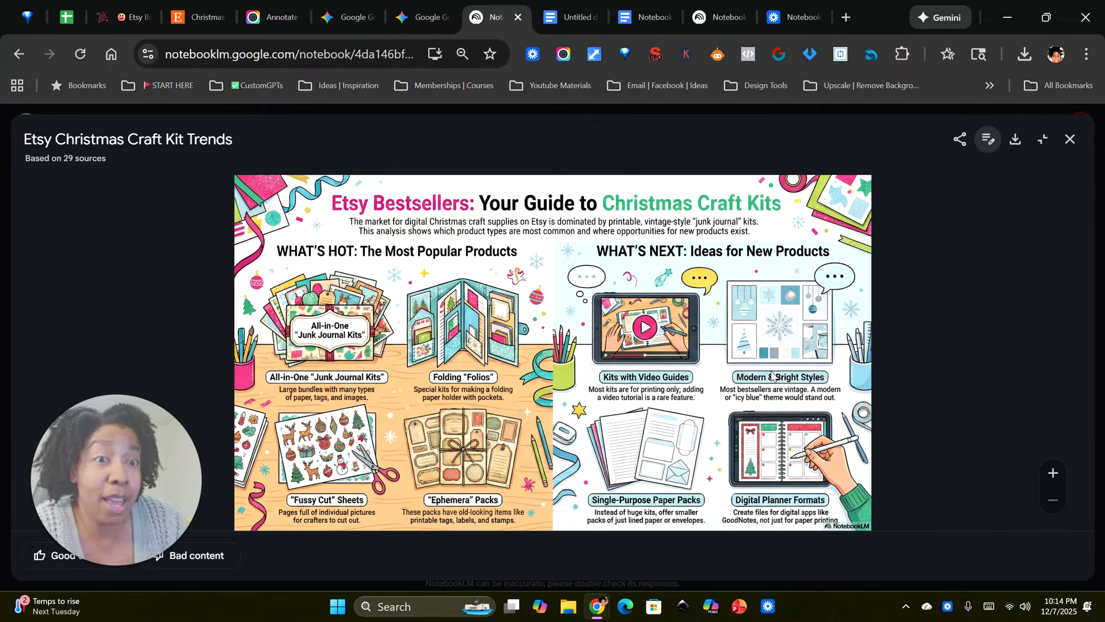
mouse_move(121, 21)
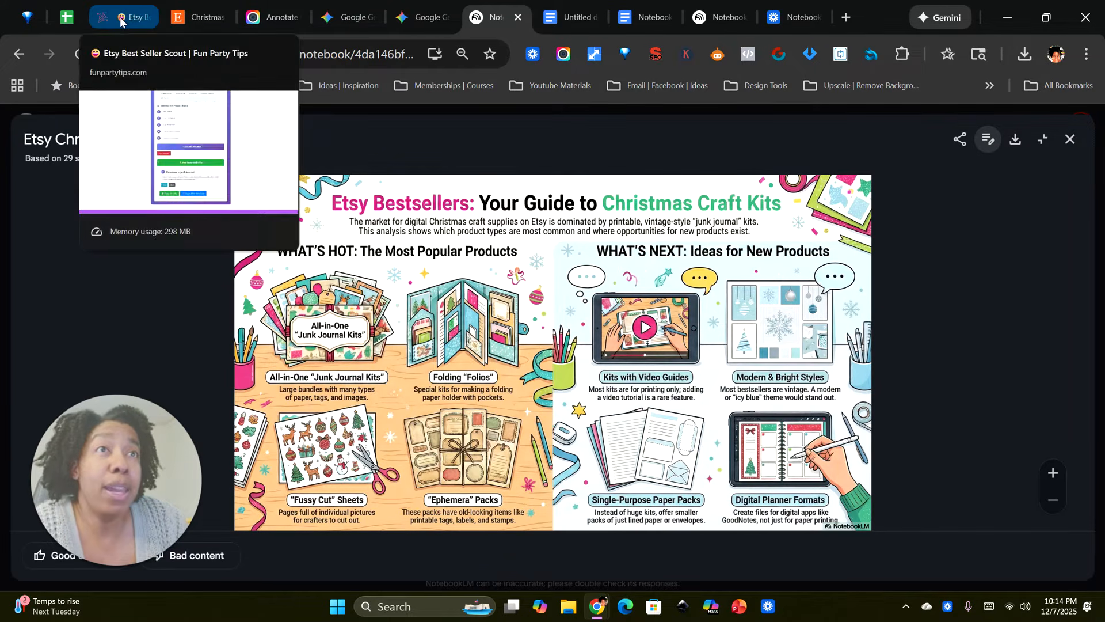
left_click(194, 19)
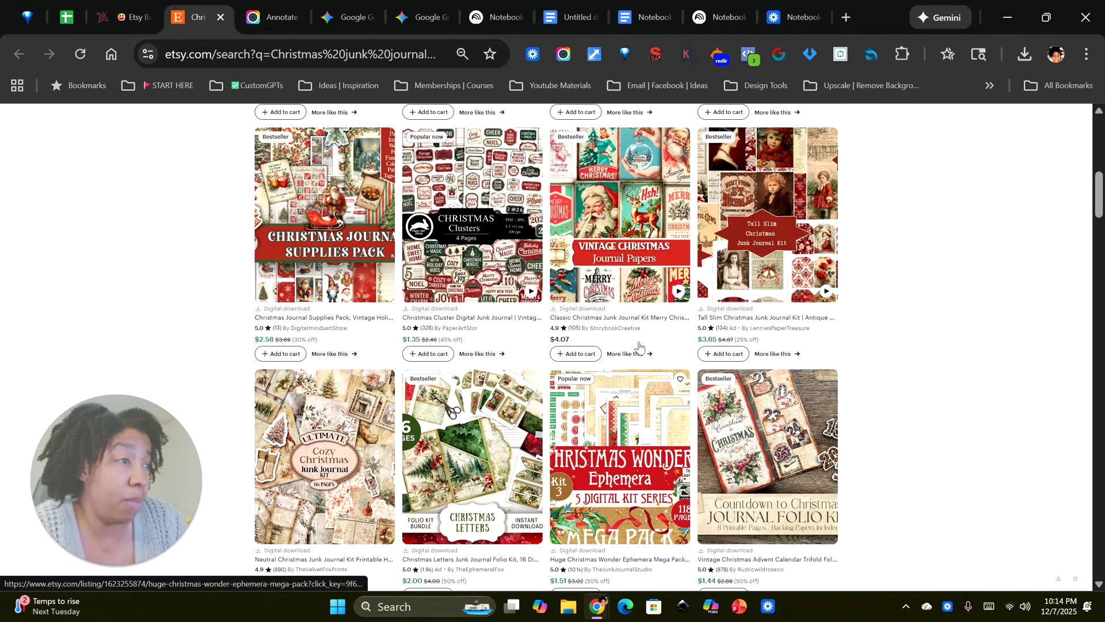
scroll(639, 346, "up", 10)
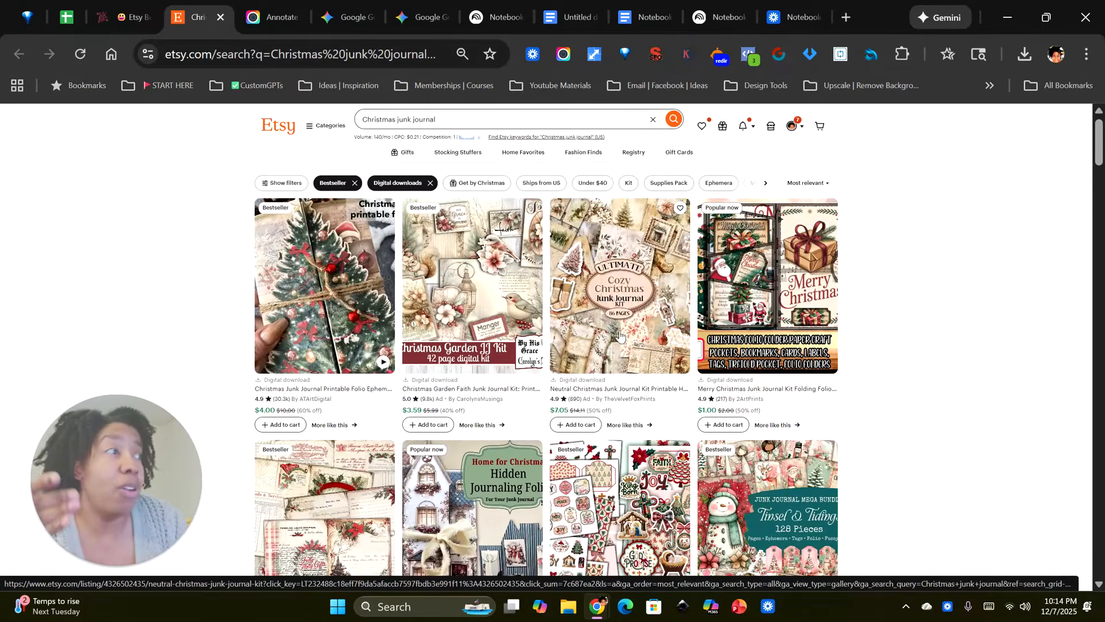
scroll(619, 336, "down", 6)
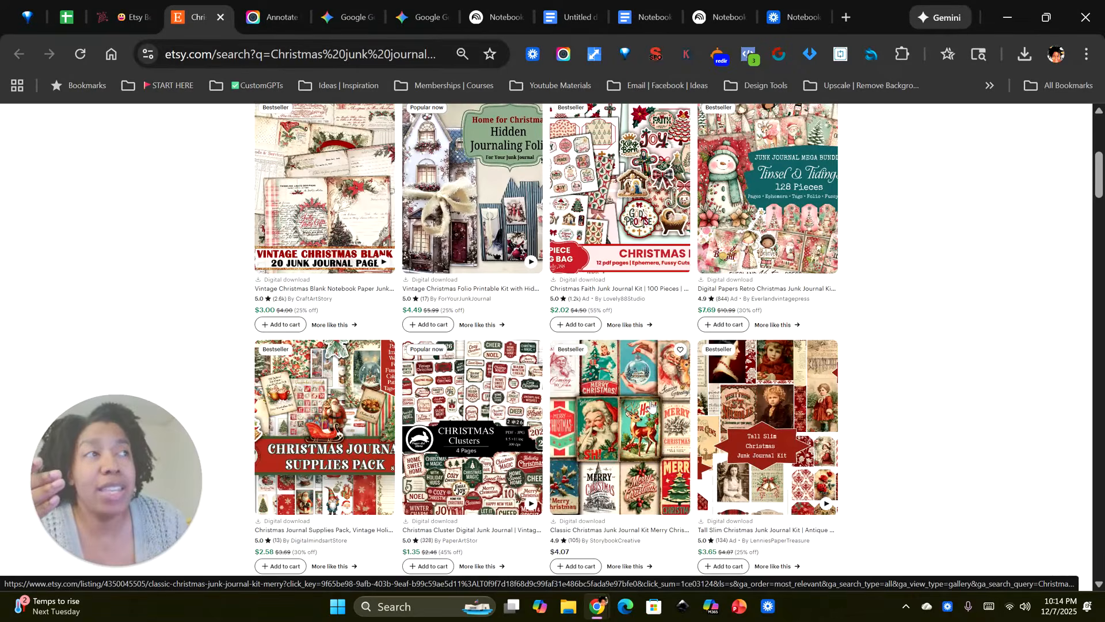
scroll(651, 406, "down", 4)
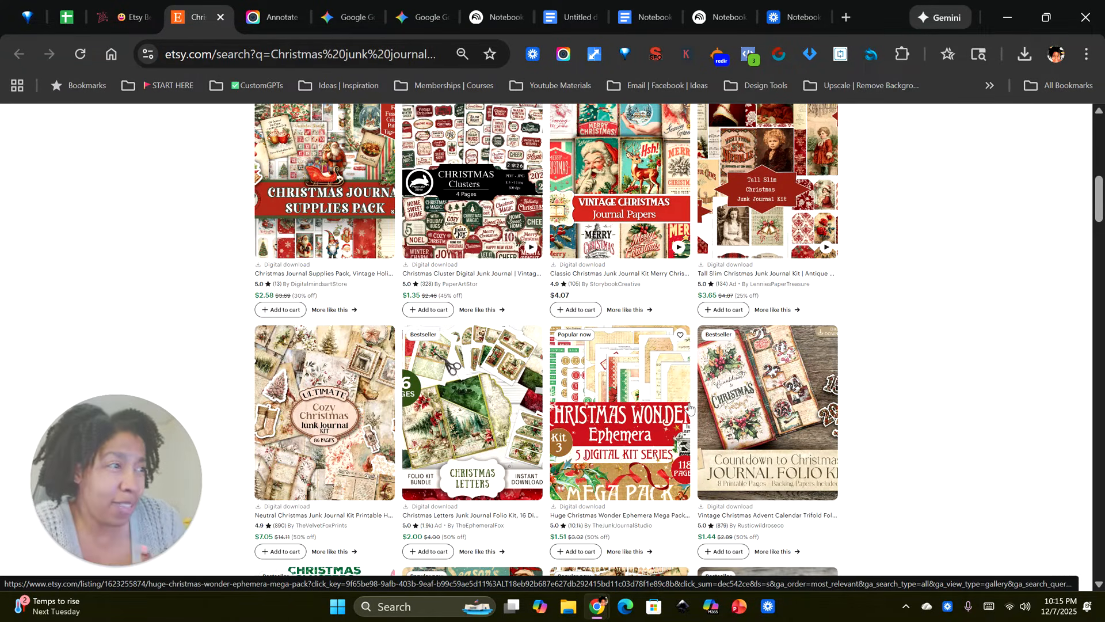
scroll(602, 419, "up", 7)
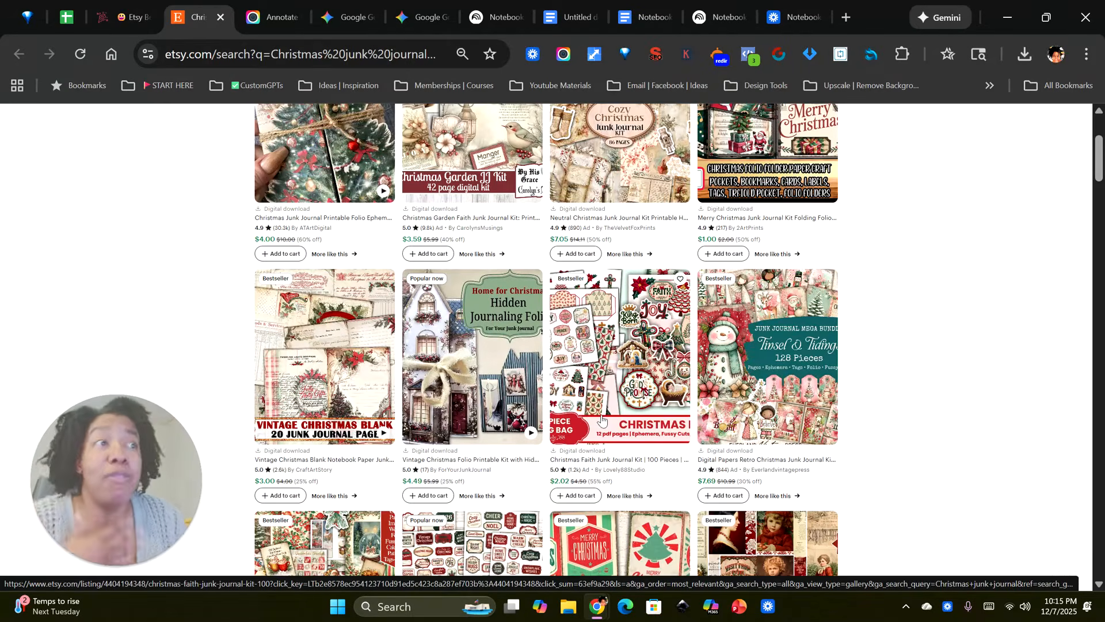
scroll(602, 418, "up", 2)
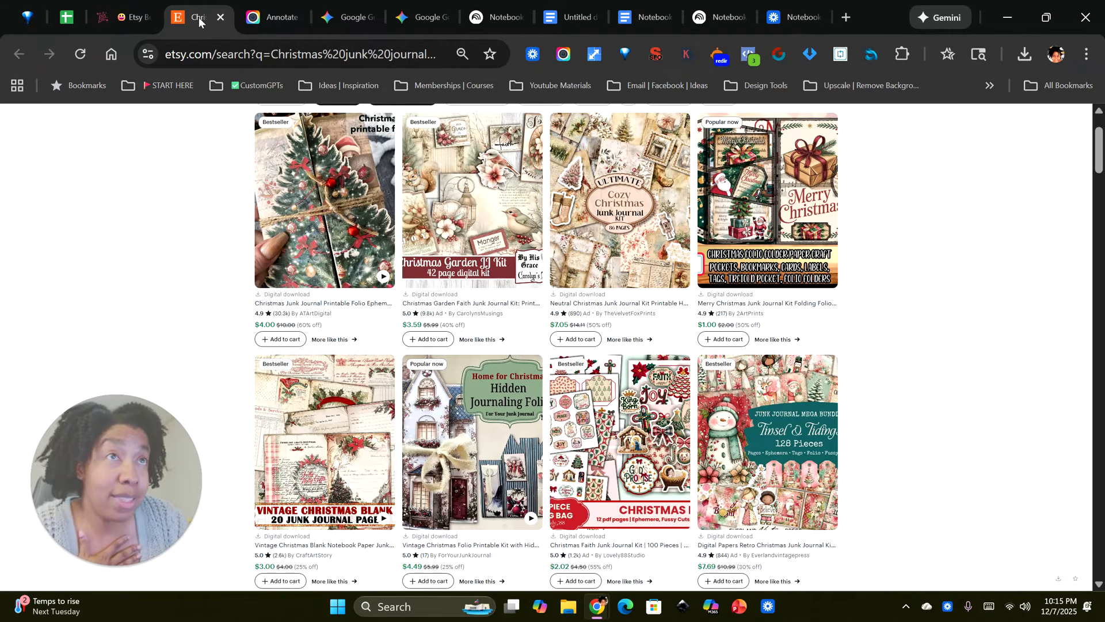
left_click(510, 20)
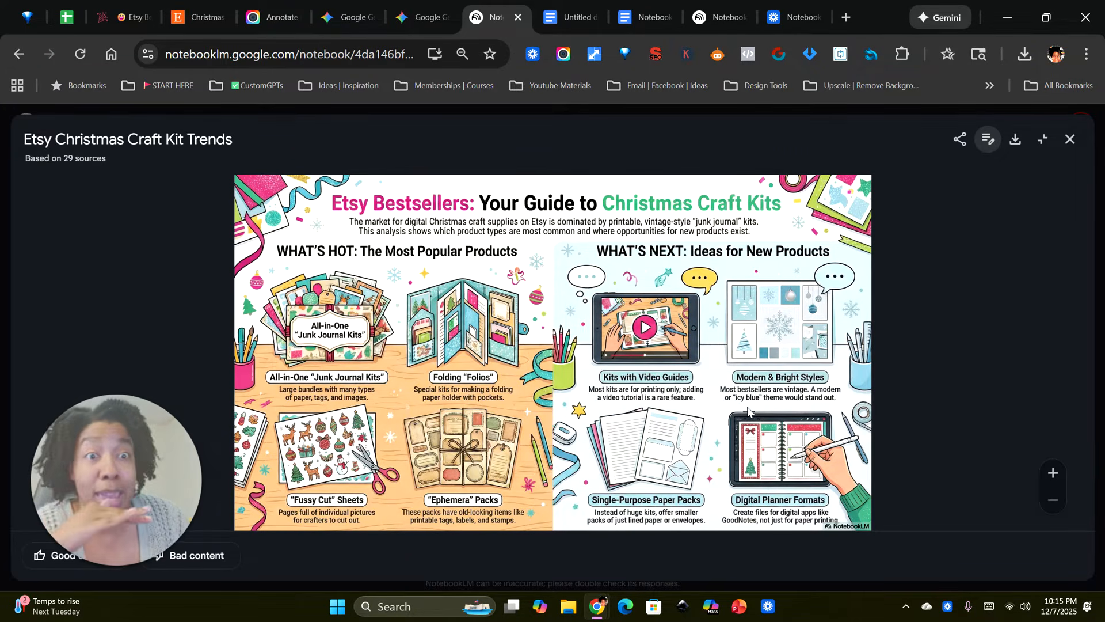
Step: Close the infographic and copy the full custom prompt text of Etsy Christmas Craft Kit Trends from the generated items
left_click(1069, 139)
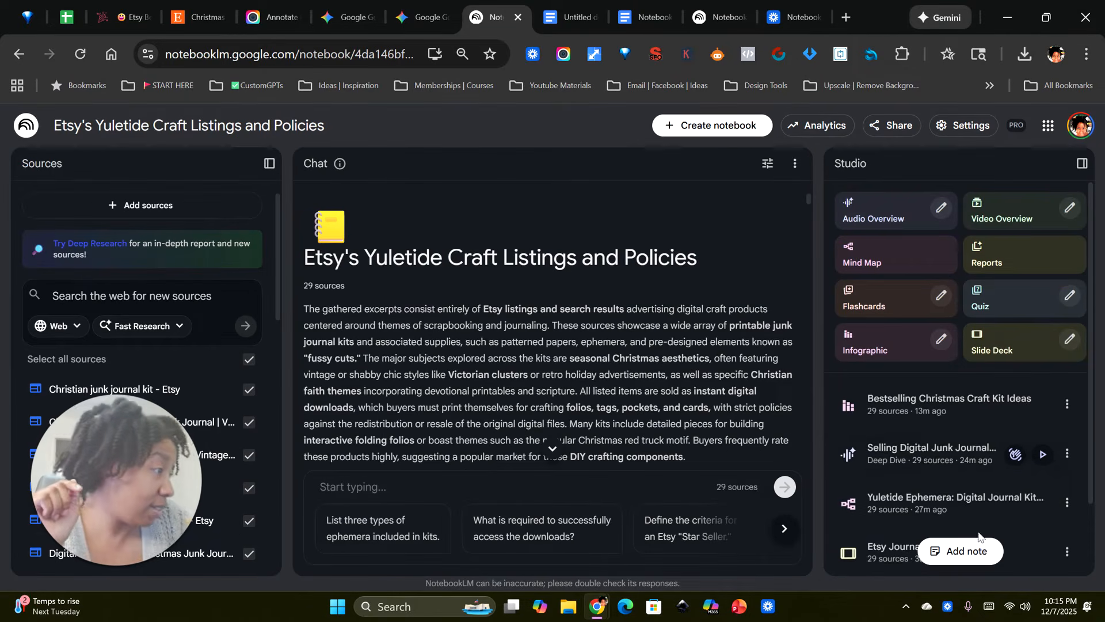
scroll(977, 442, "down", 2)
left_click(1067, 514)
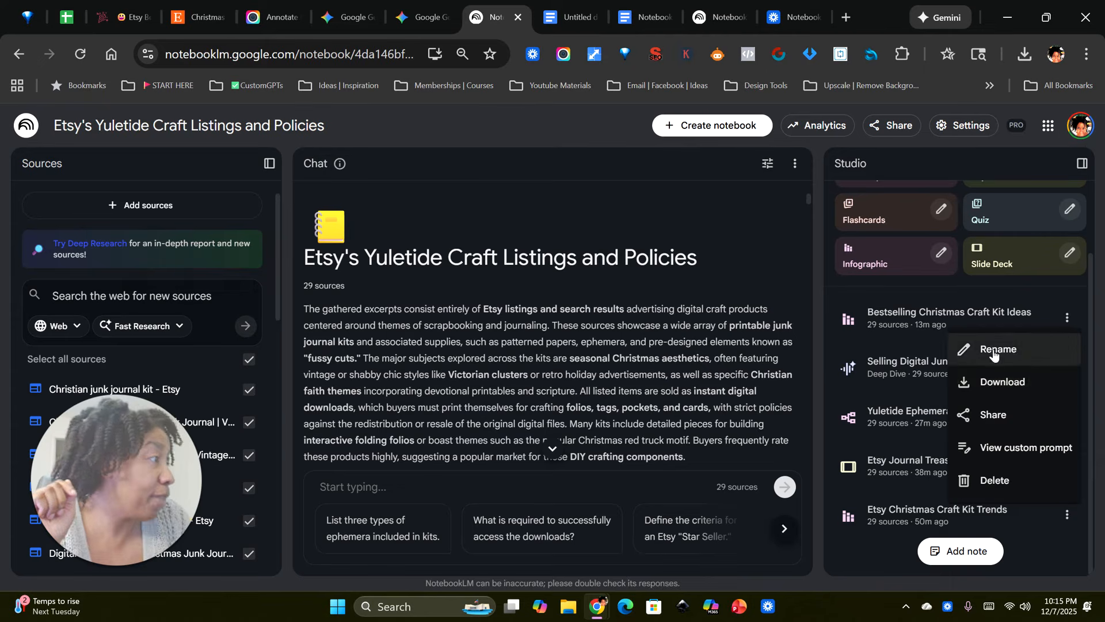
left_click(1001, 450)
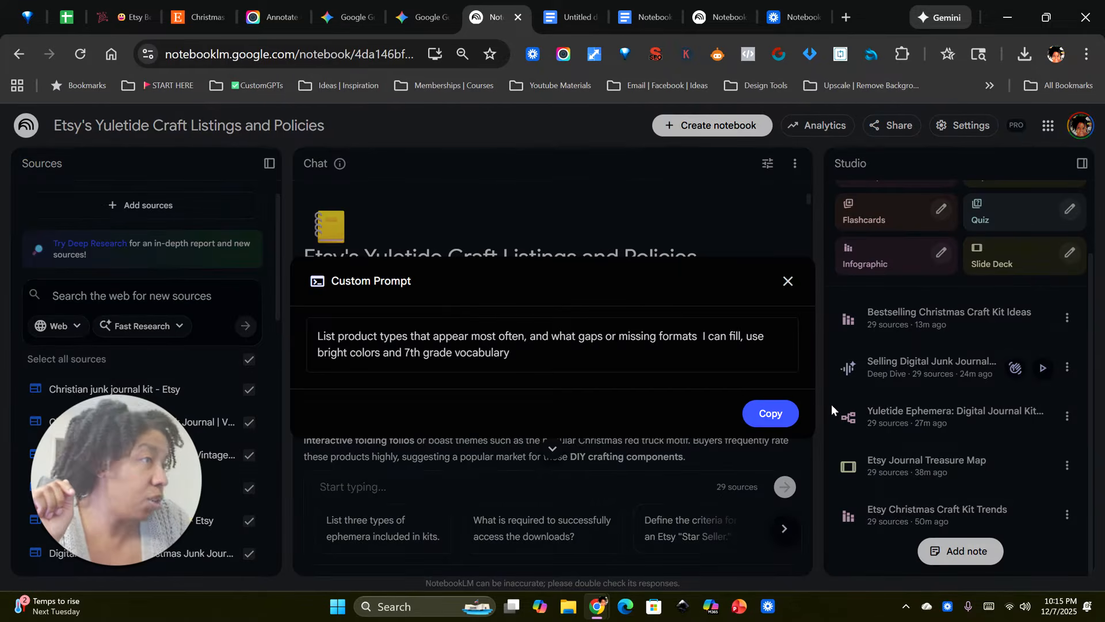
left_click_drag(561, 349, 307, 320)
right_click(348, 345)
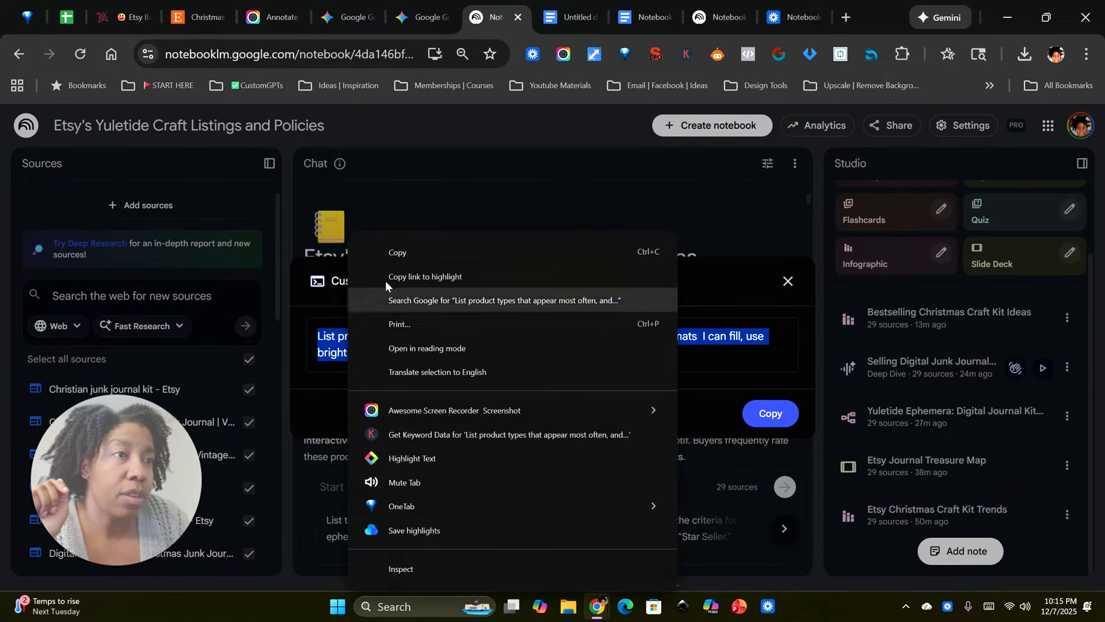
left_click(407, 252)
left_click(787, 281)
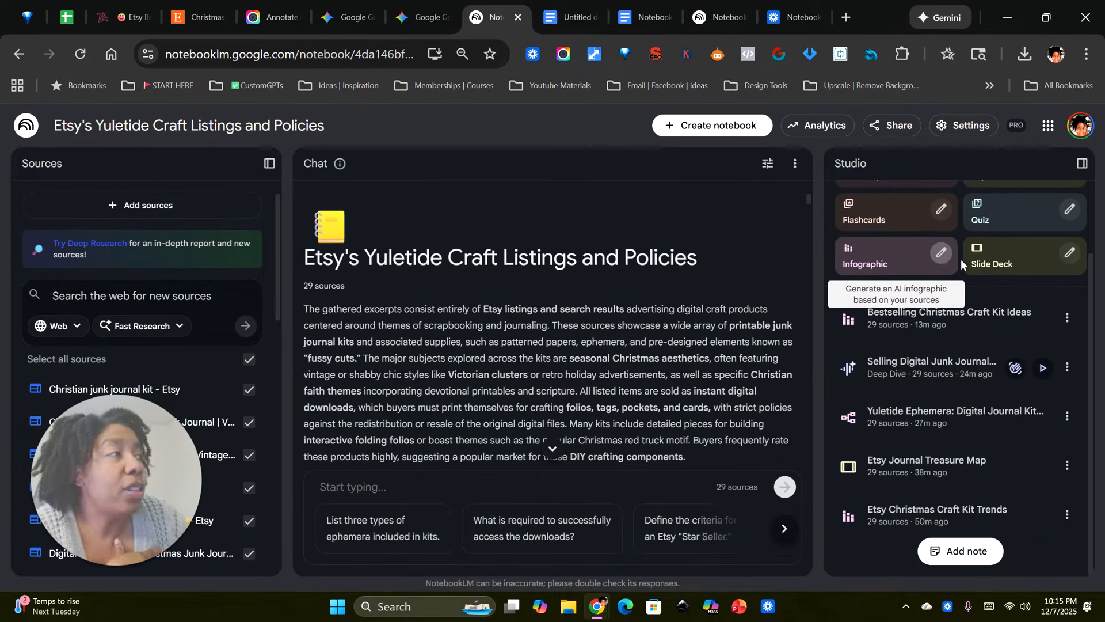
Step: Generate a new customized infographic in the Etsy's Yuletide Craft Listings and Policies notebook, using the copied prompt as its description
left_click(941, 253)
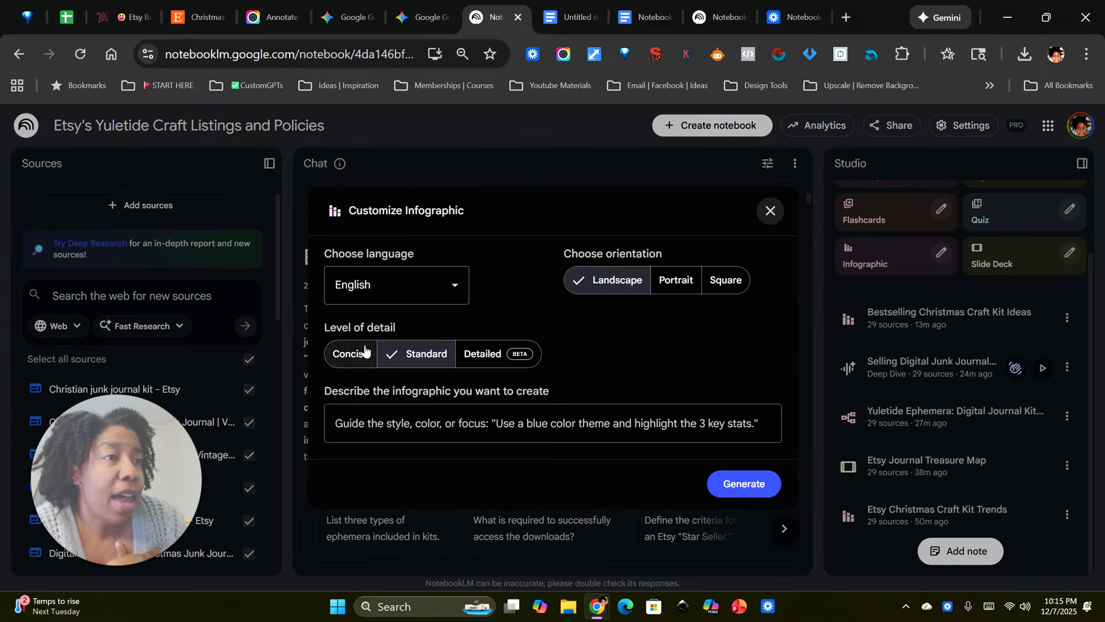
left_click(344, 422)
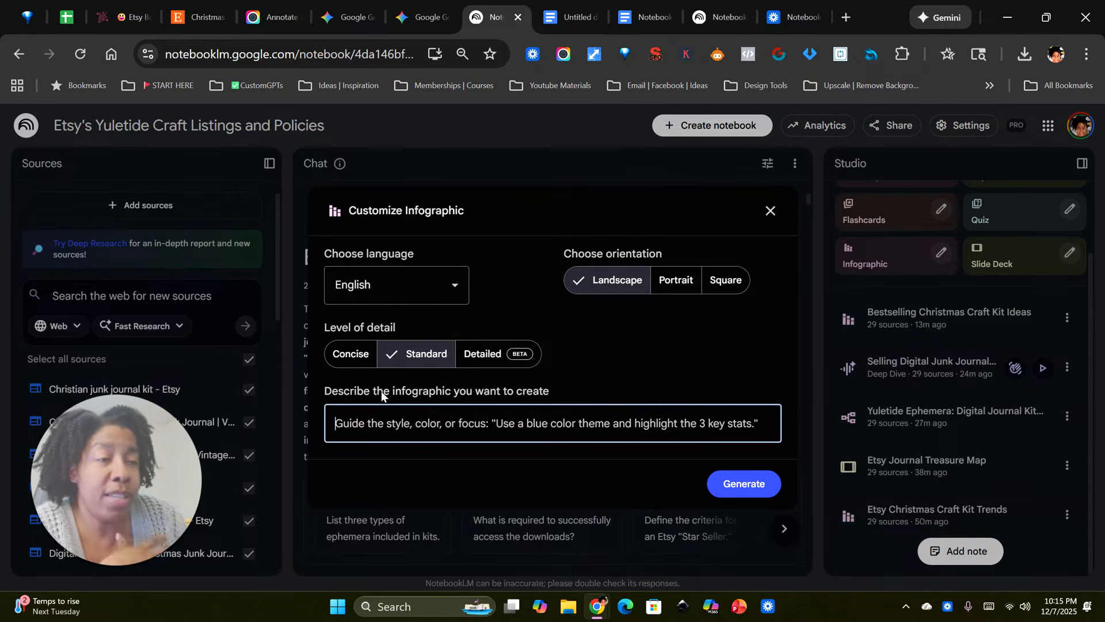
right_click(350, 409)
left_click(409, 298)
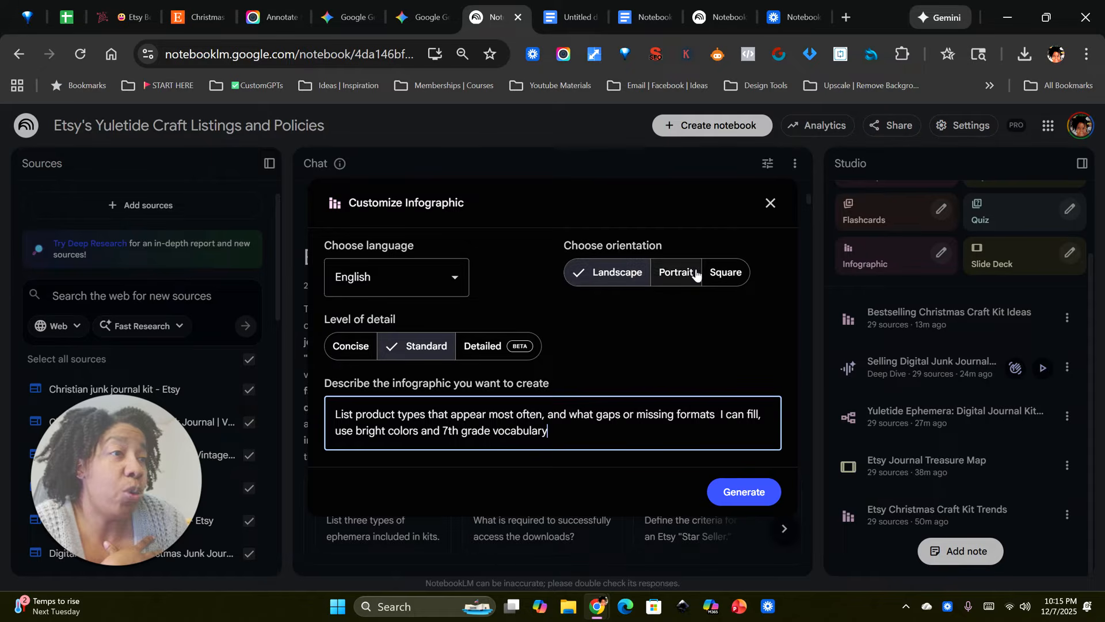
left_click(735, 496)
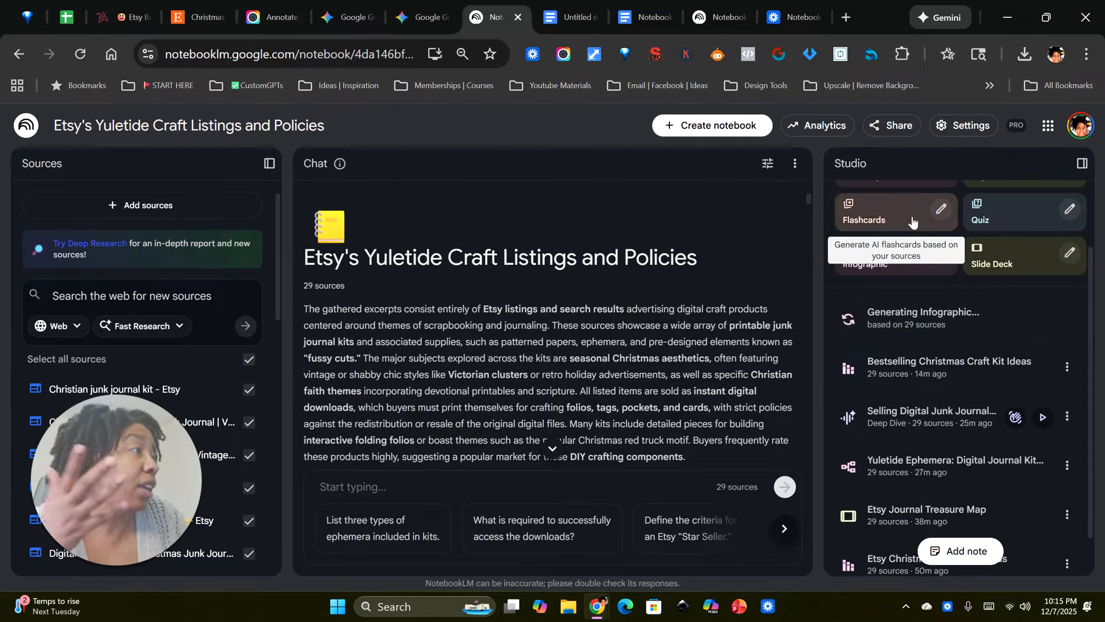
Step: Open the Yuletide Ephemera mind map and expand Aesthetic Styles & Themes with its Vintage & Distressed, Seasonal Looks and Thematic Content branches
scroll(947, 303, "up", 2)
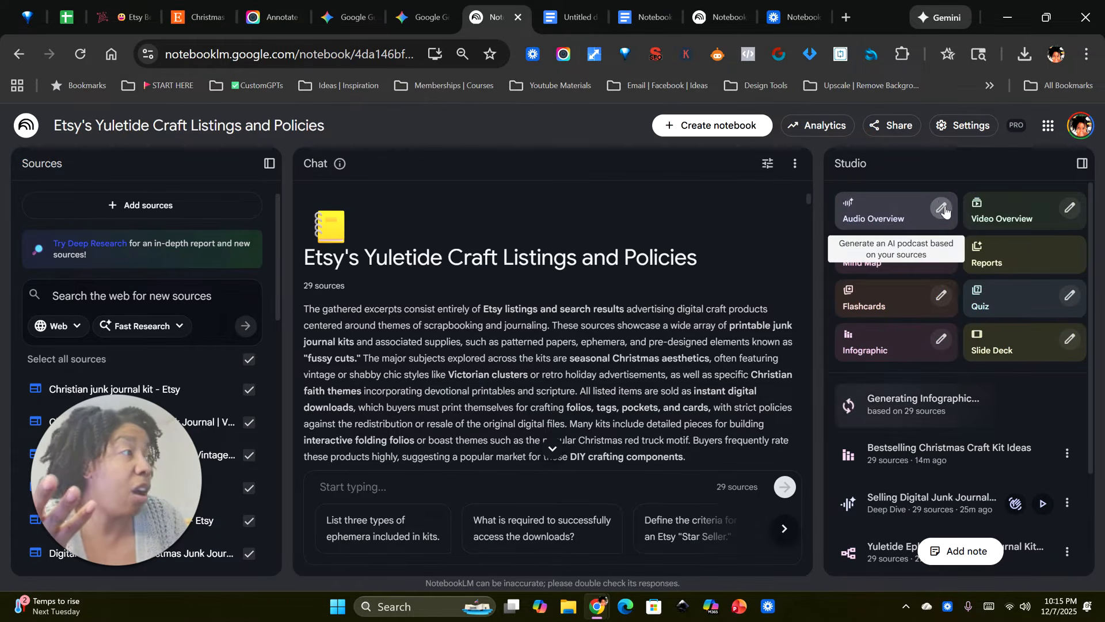
scroll(921, 426, "down", 2)
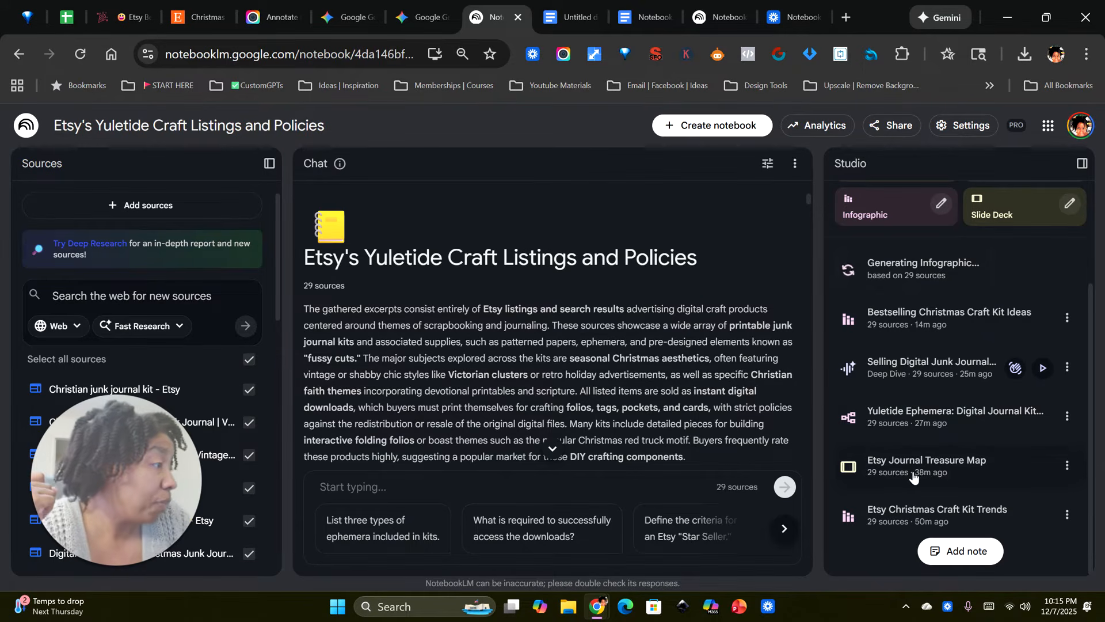
left_click(899, 416)
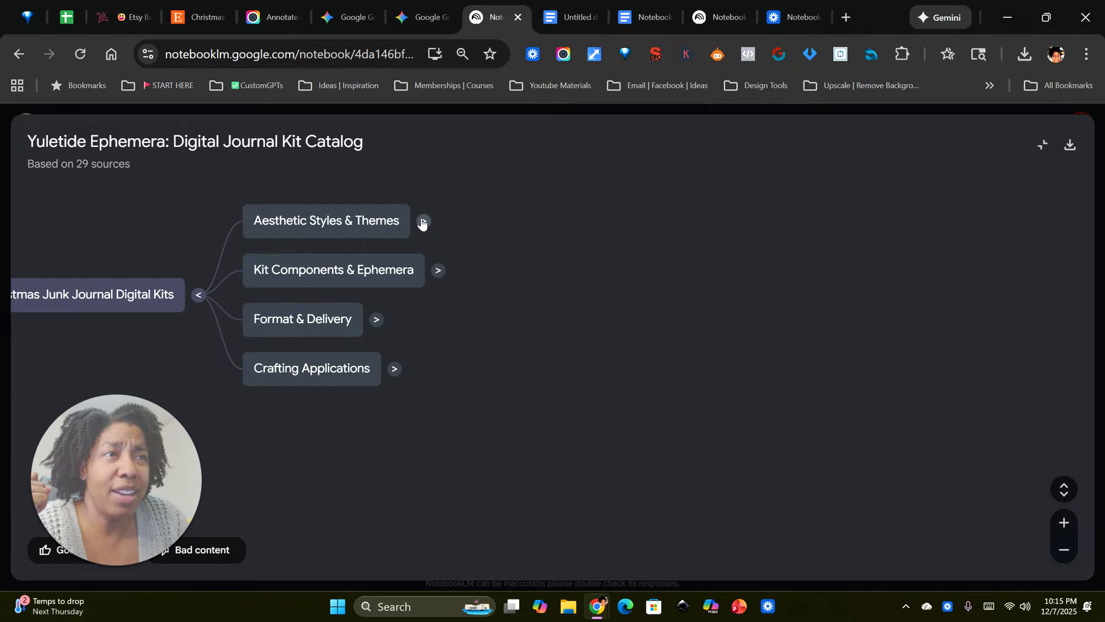
left_click(423, 223)
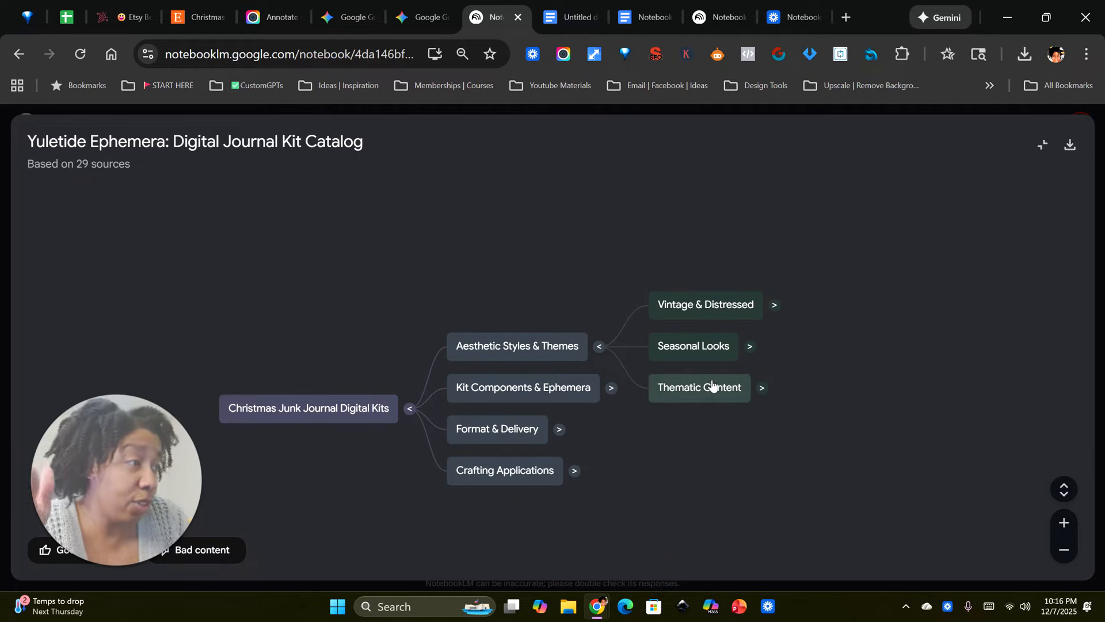
left_click(774, 306)
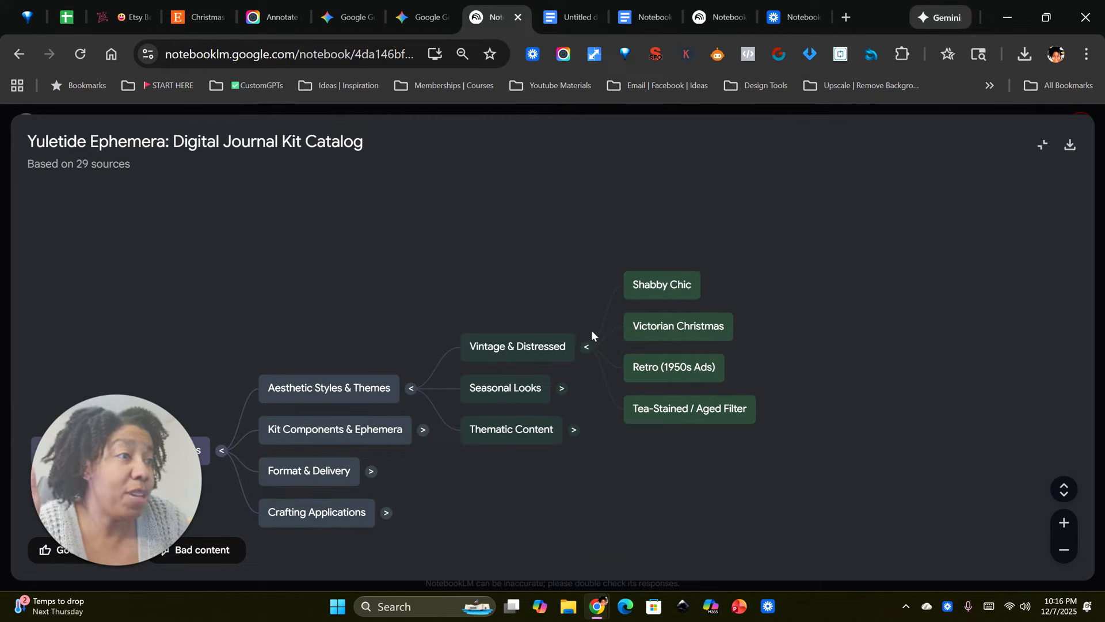
left_click(560, 391)
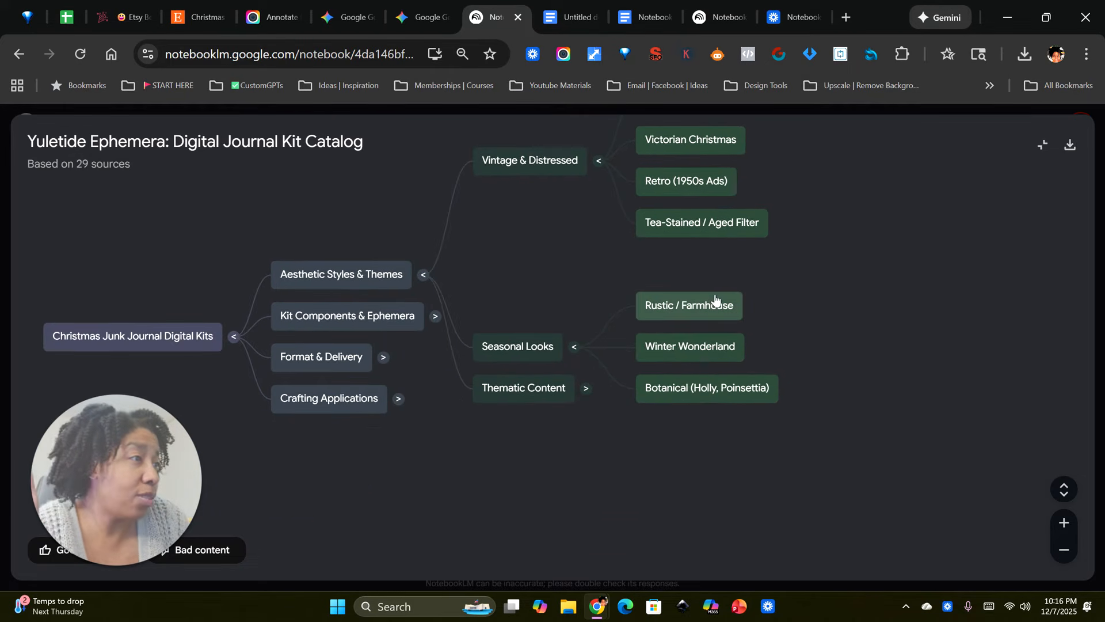
left_click(585, 390)
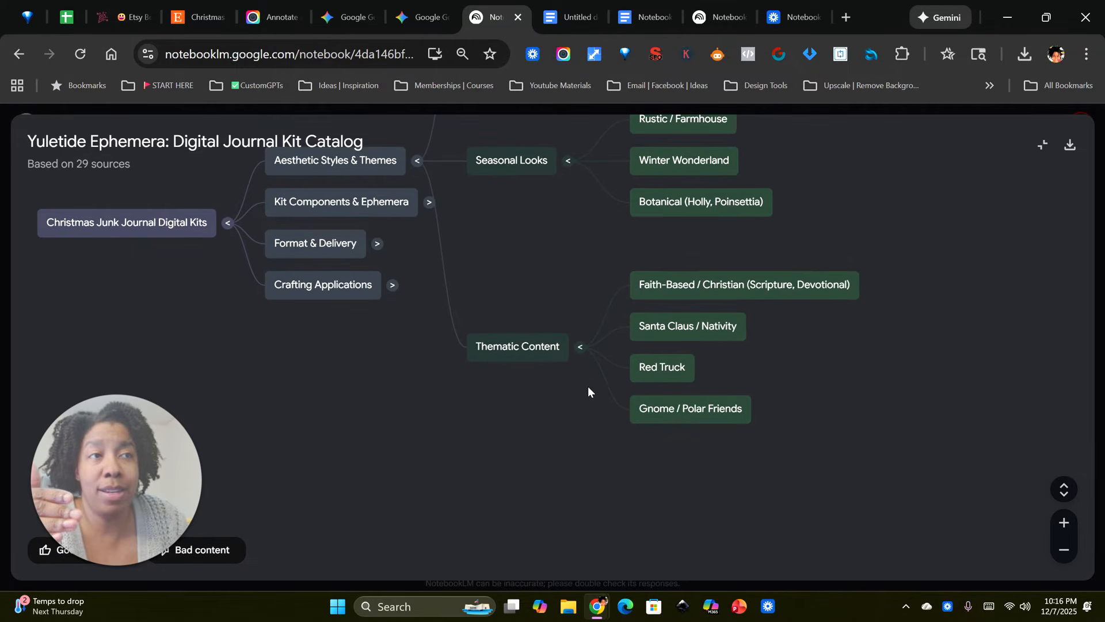
Step: Expand the mind map's Format & Delivery and Crafting Applications branches, and compare them with the Etsy search results
left_click(377, 245)
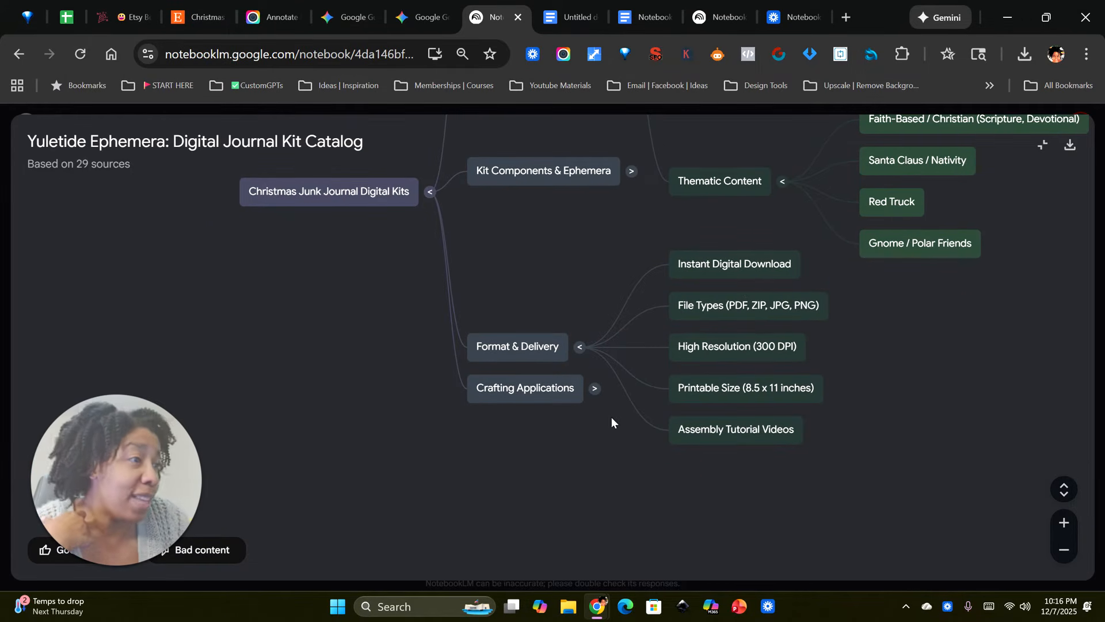
left_click(593, 389)
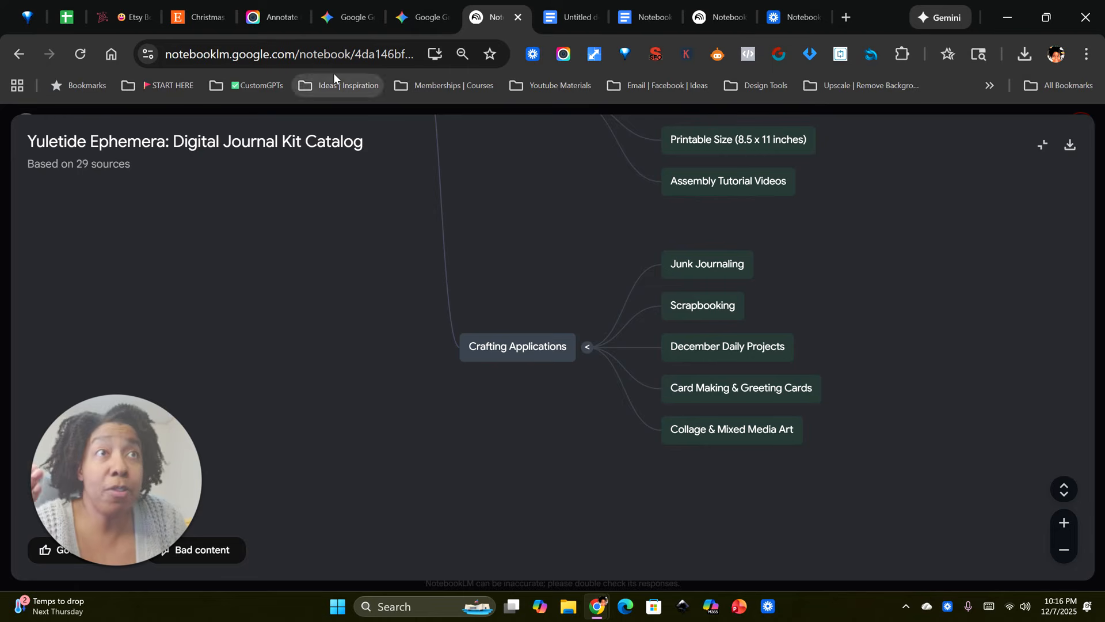
left_click(209, 16)
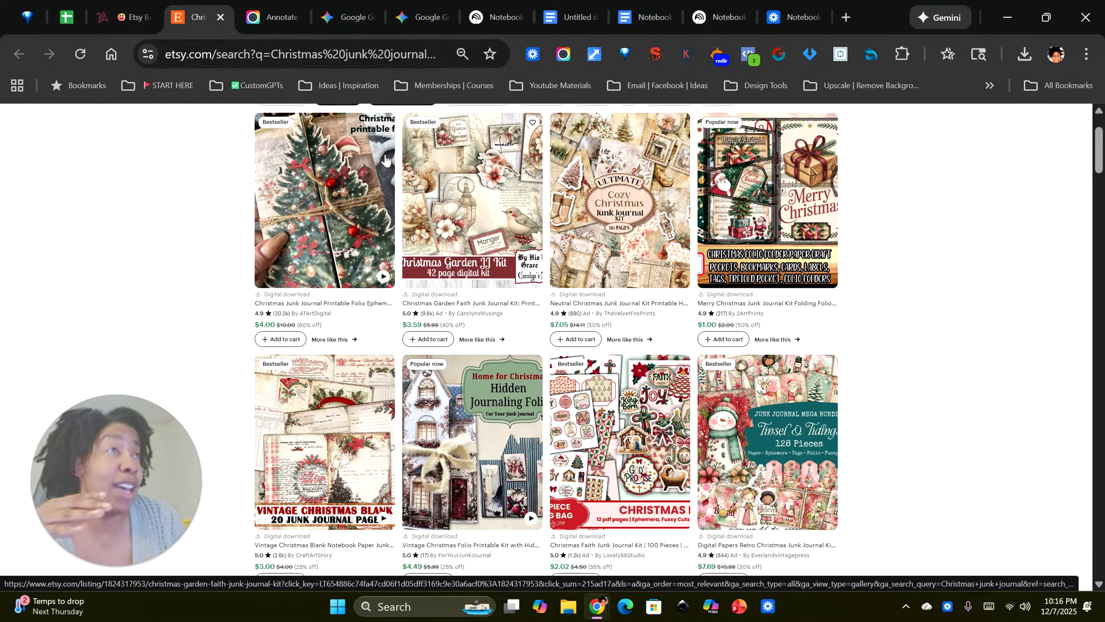
left_click(489, 19)
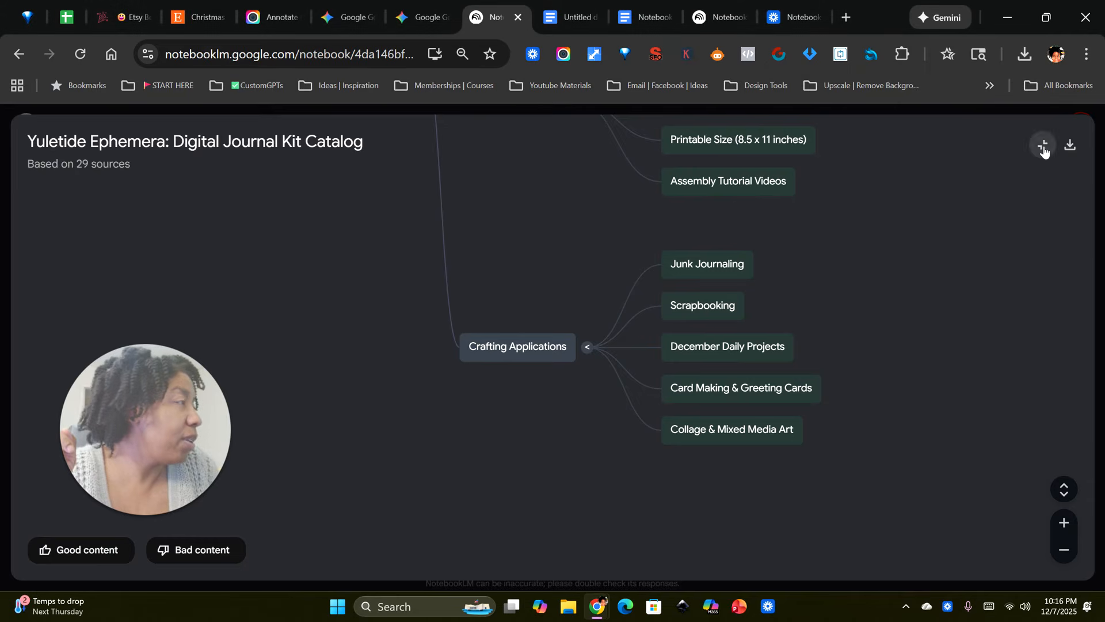
Step: Leave the mind map, open the Bestselling Christmas Craft Kit Ideas infographic and enlarge it to read its bestsellers and opportunities
left_click(1042, 144)
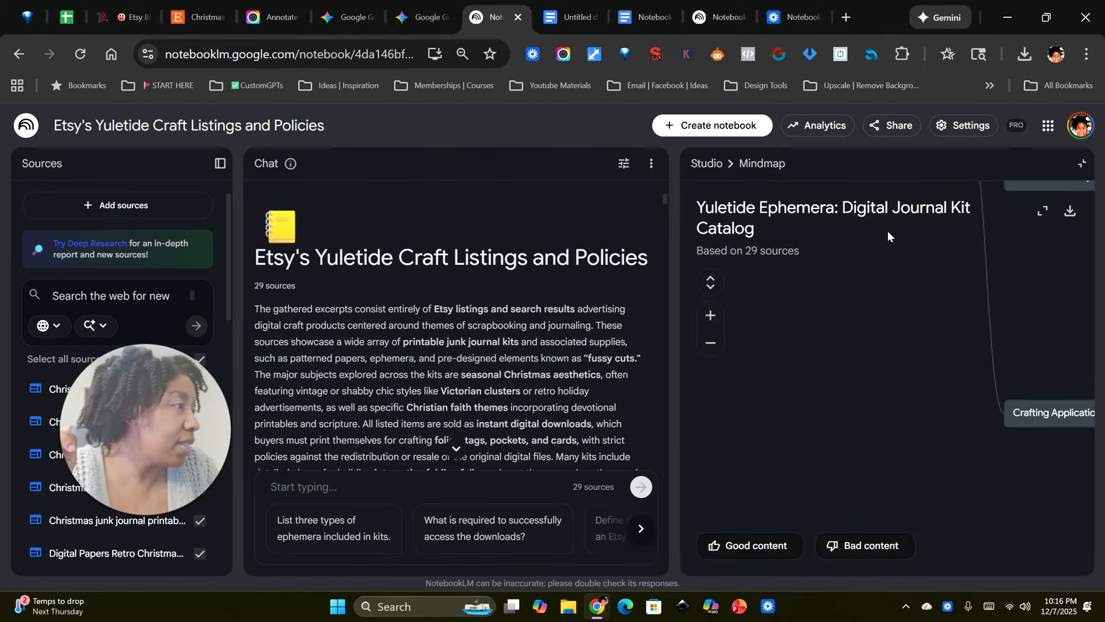
left_click(706, 164)
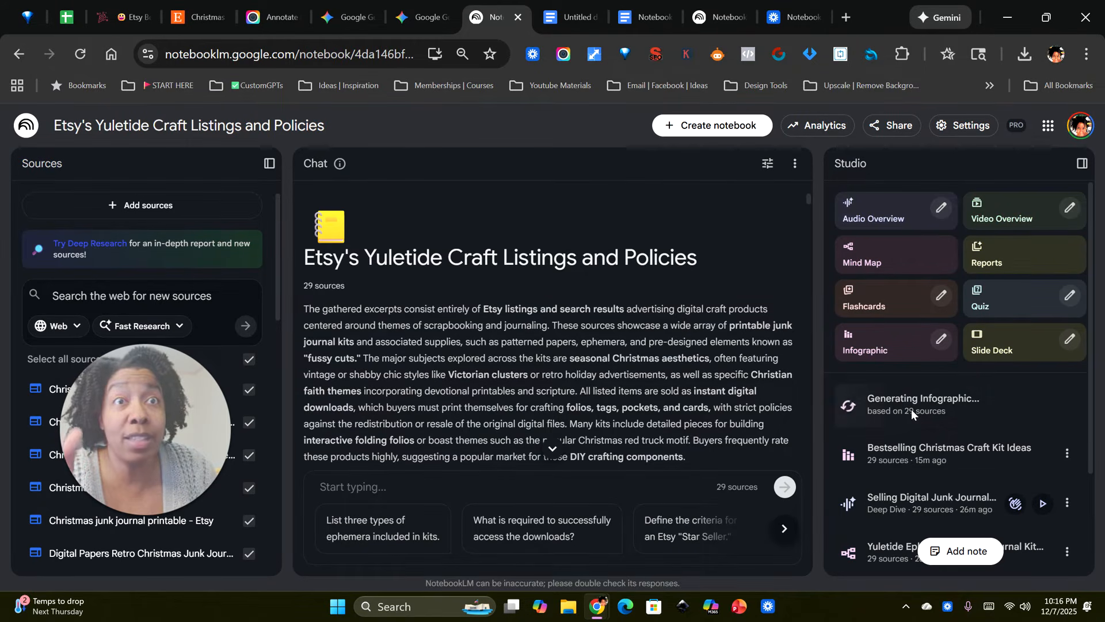
scroll(921, 415, "down", 3)
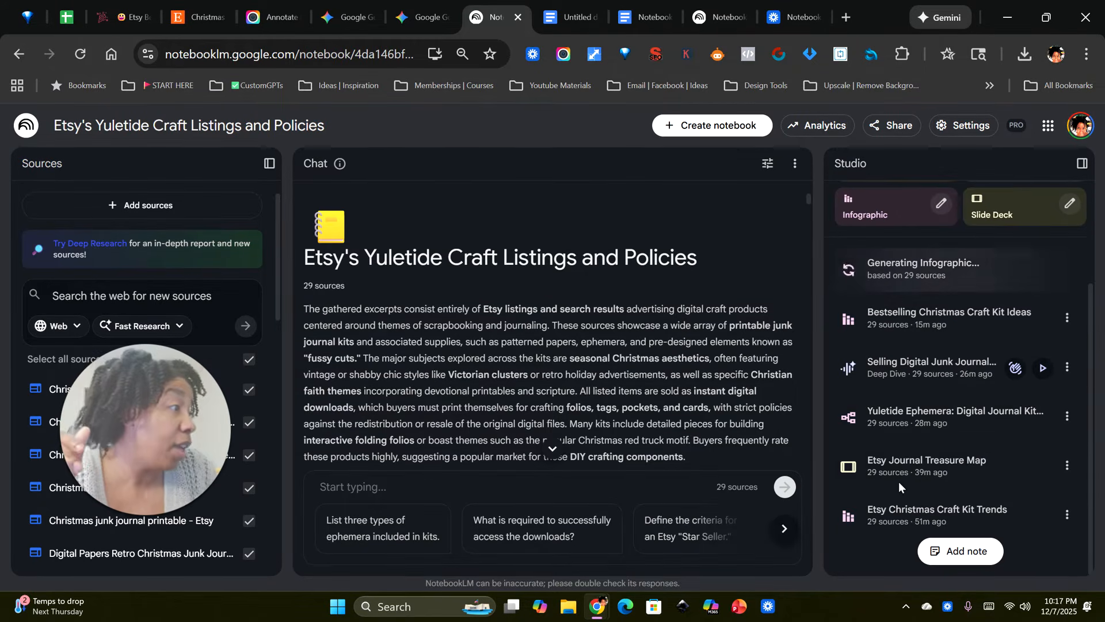
left_click(890, 317)
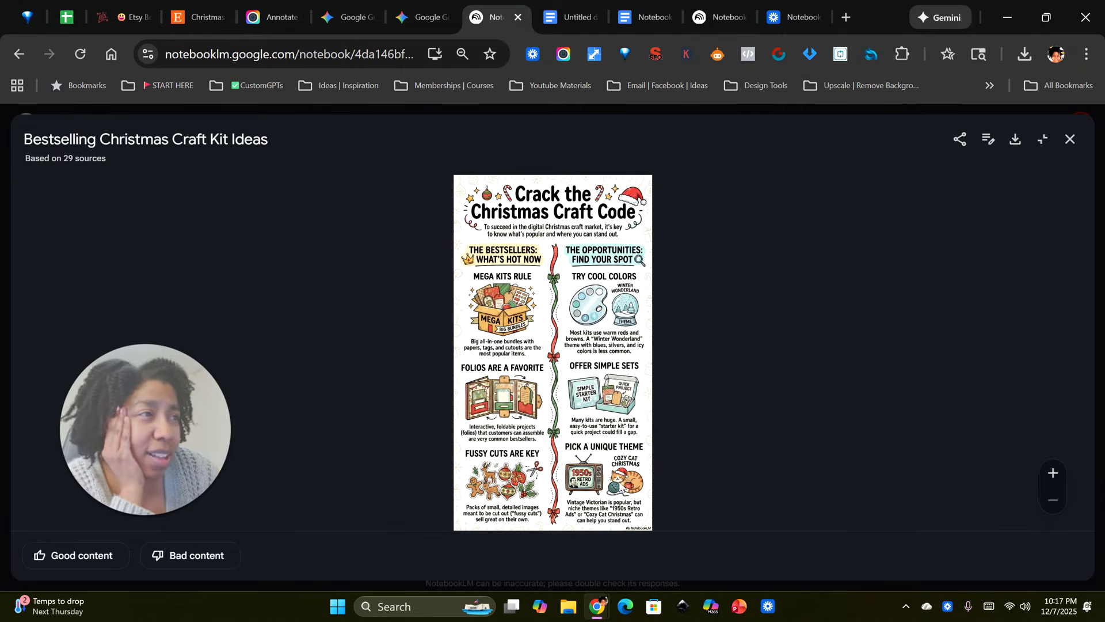
left_click(1053, 473)
left_click(1053, 472)
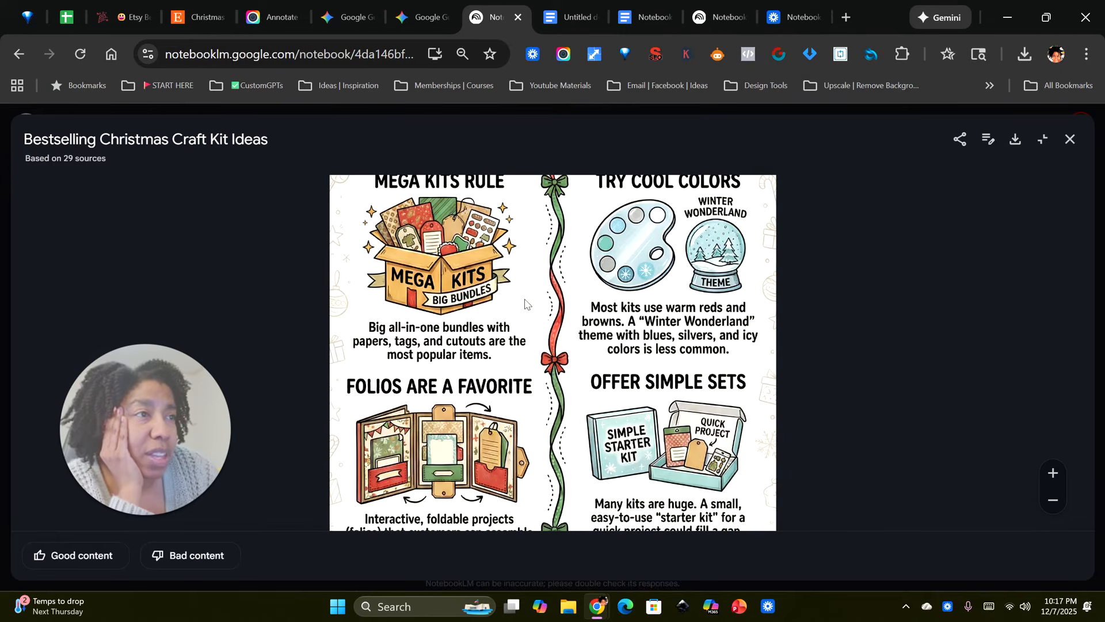
Step: Read the Bestselling Christmas Craft Kit Ideas infographic up close, zoom back out to the whole page and close the viewer
left_click(1053, 472)
scroll(477, 288, "down", 1)
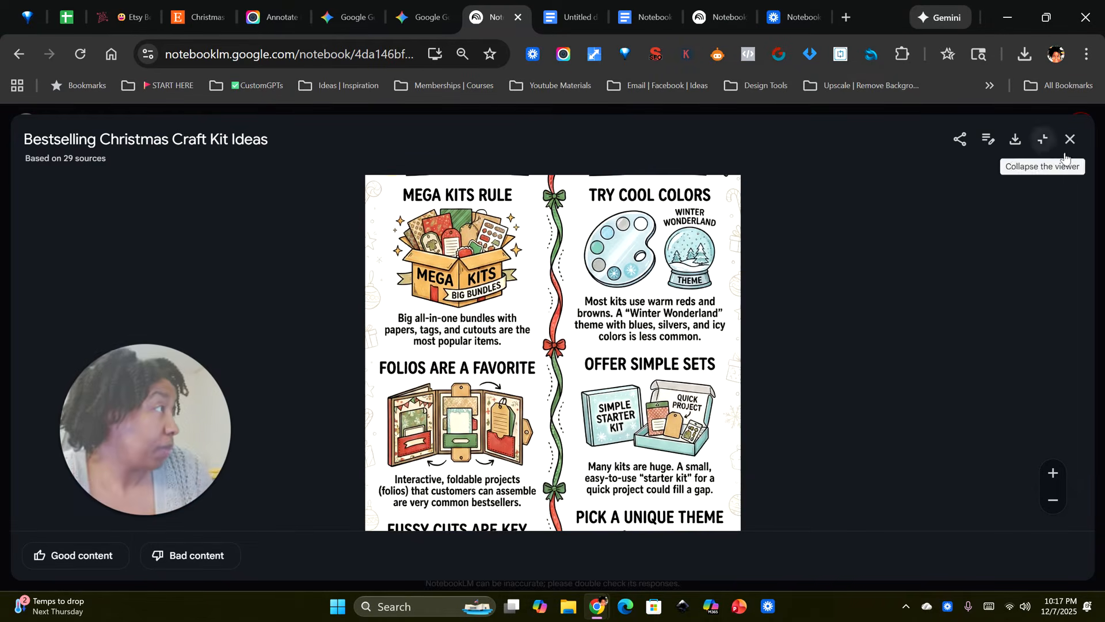
scroll(681, 300, "up", 3)
scroll(681, 299, "down", 5)
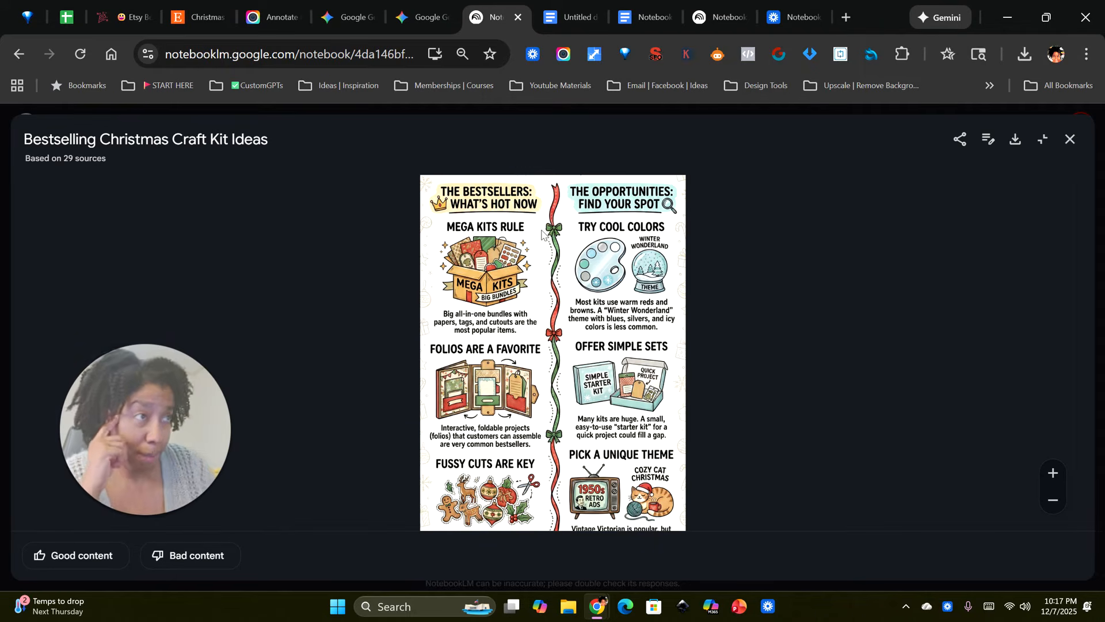
scroll(543, 233, "down", 2)
scroll(547, 370, "down", 1)
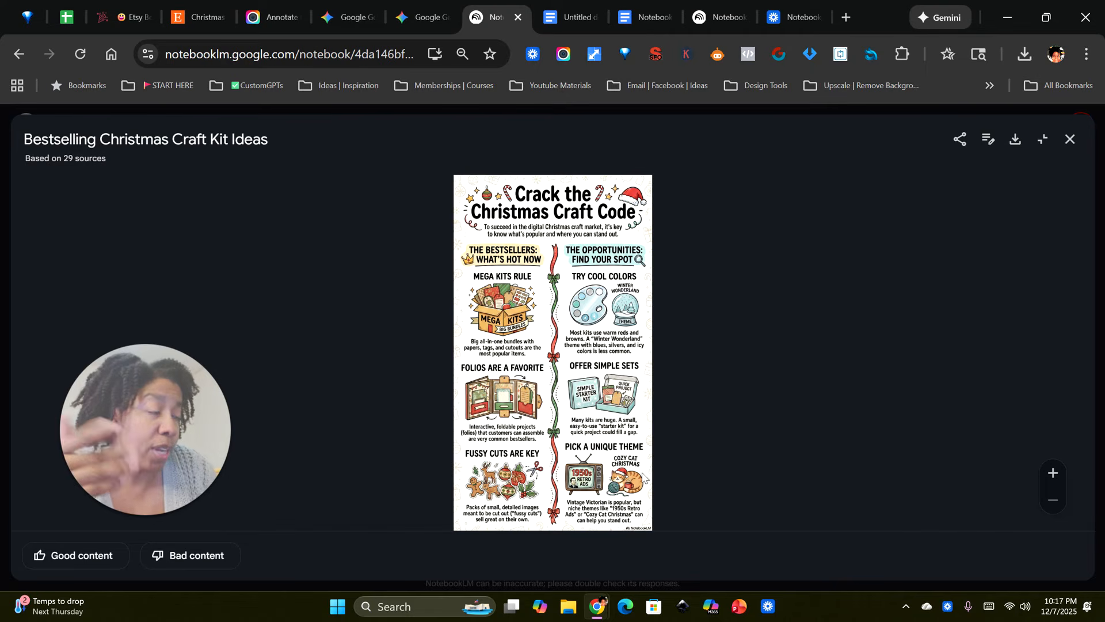
left_click(1071, 142)
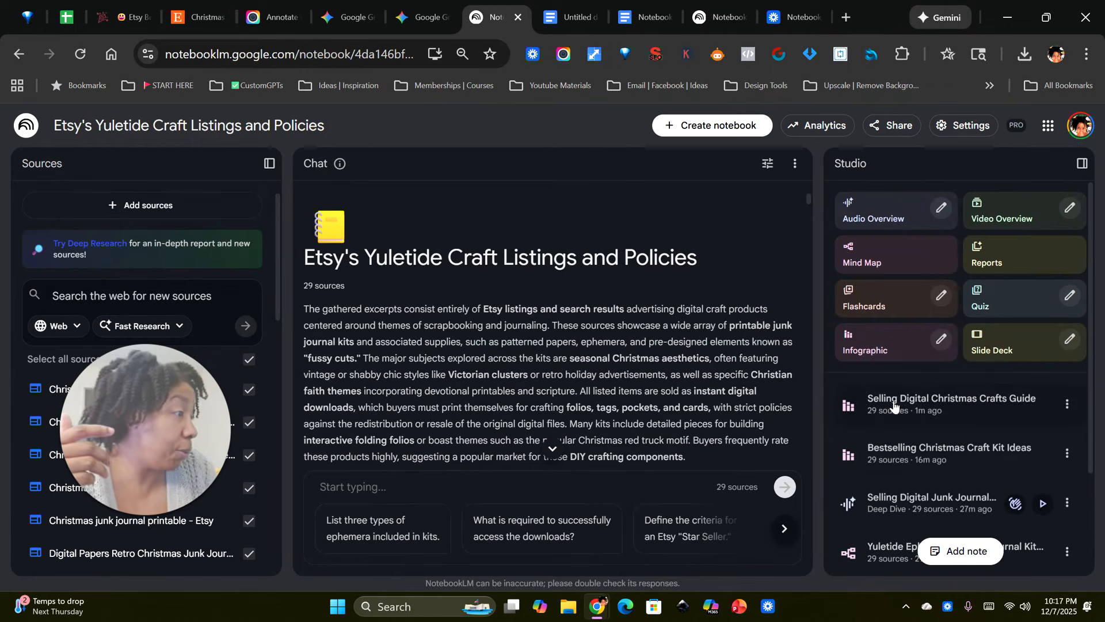
Step: Open the Etsy Journal Treasure Map slide deck, present it through the What Are People Buying slide, and close it
scroll(967, 403, "down", 3)
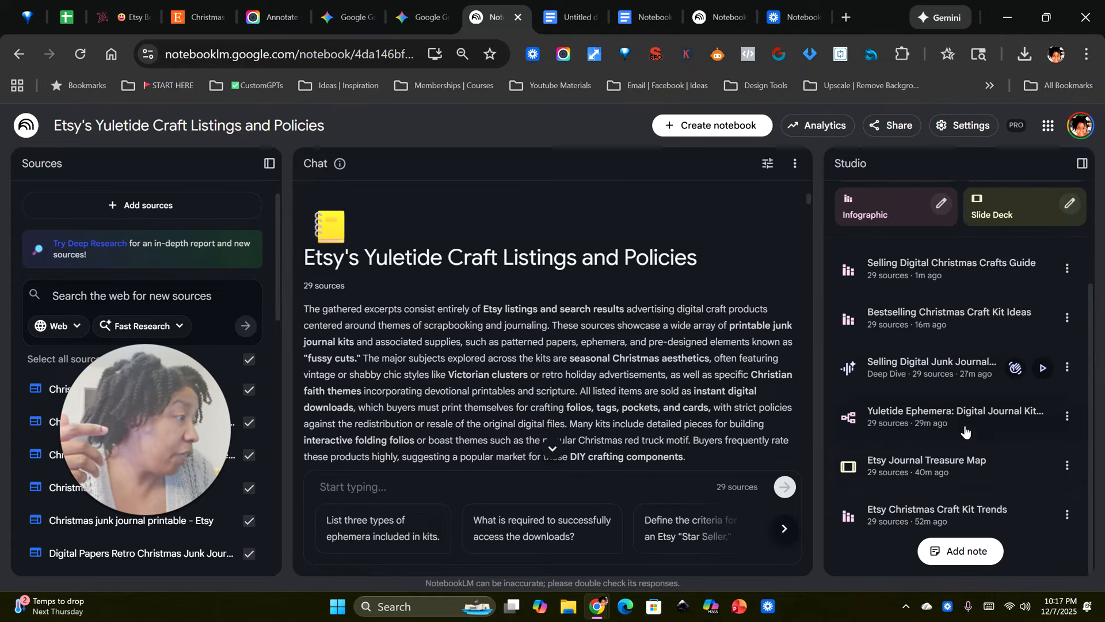
left_click(906, 469)
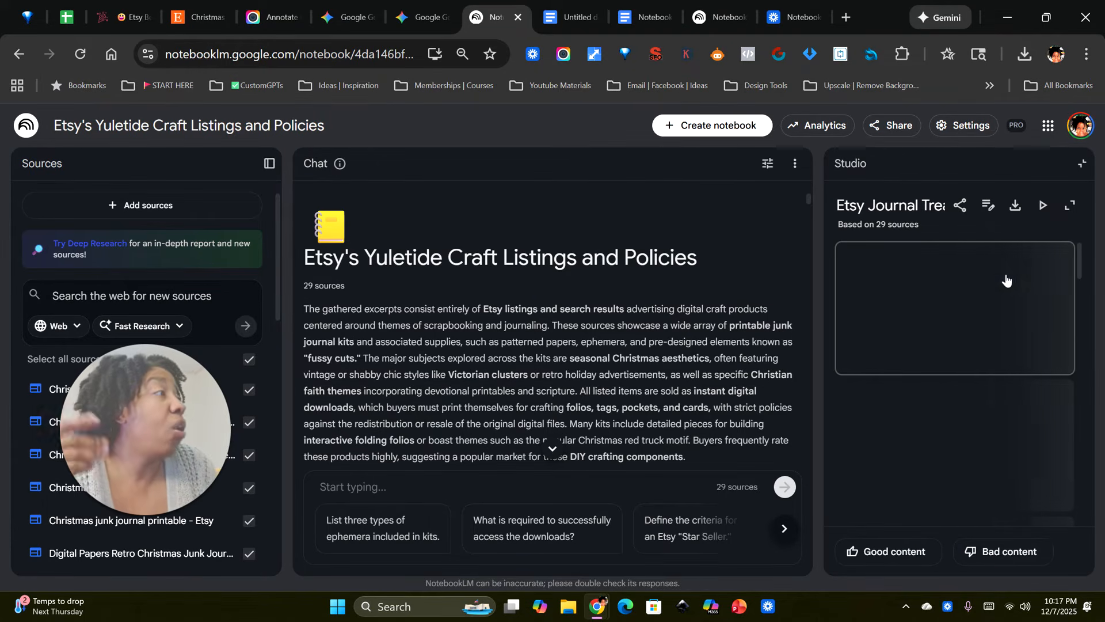
left_click(1069, 205)
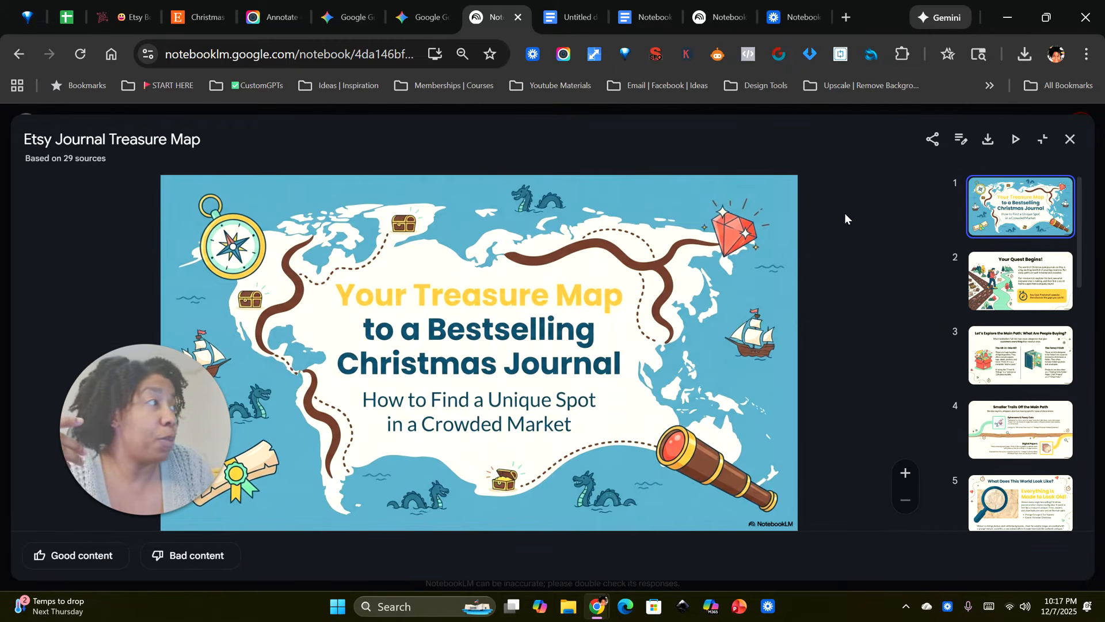
left_click(1015, 139)
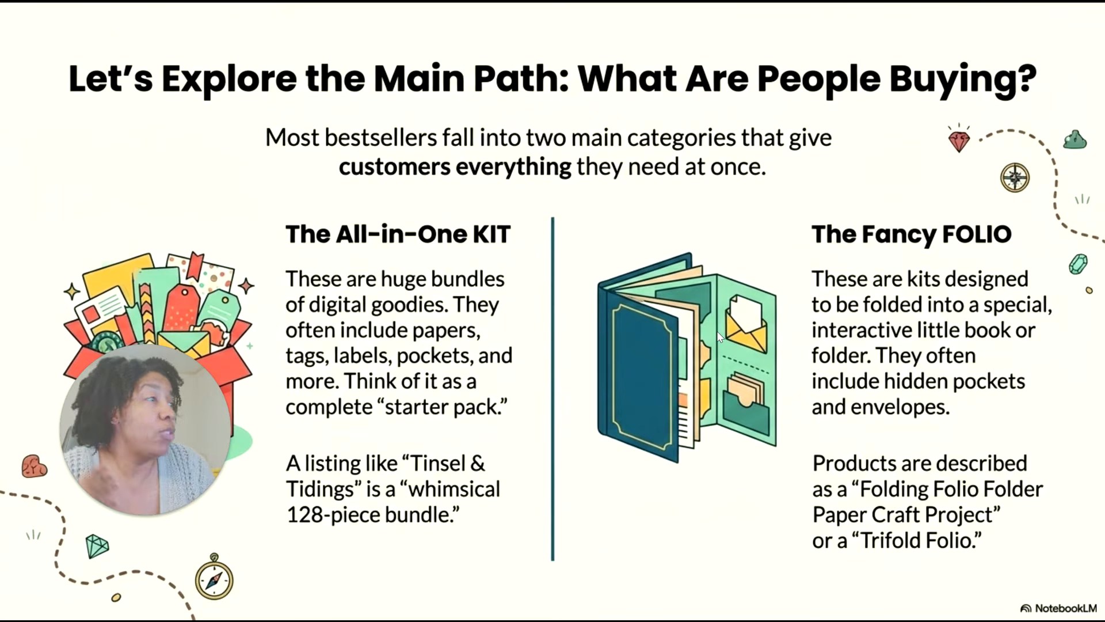
key("Escape")
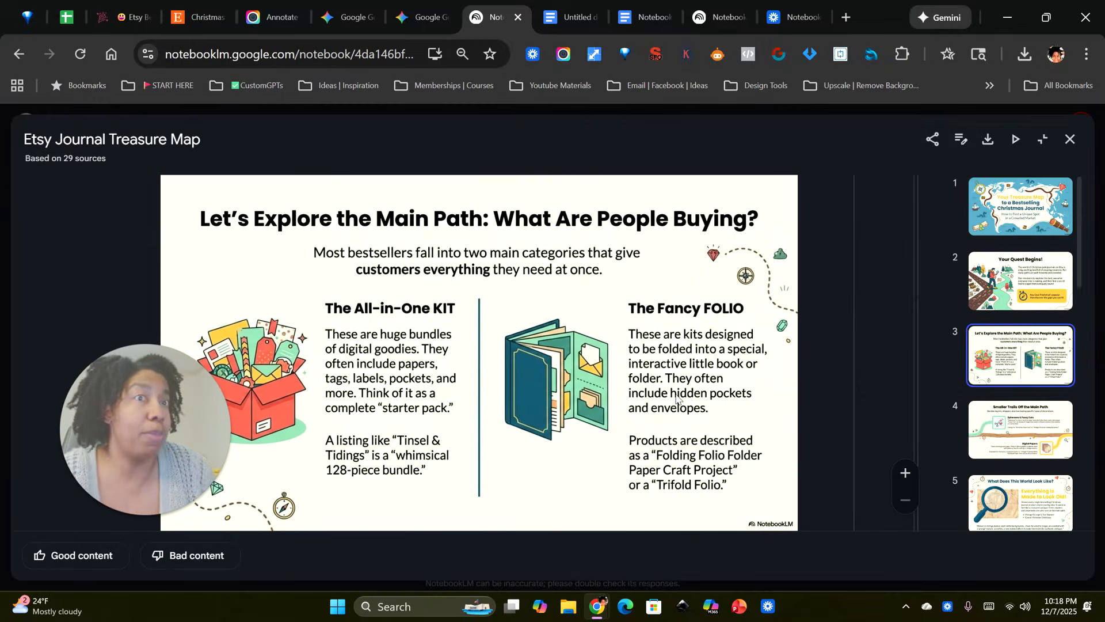
left_click(1068, 140)
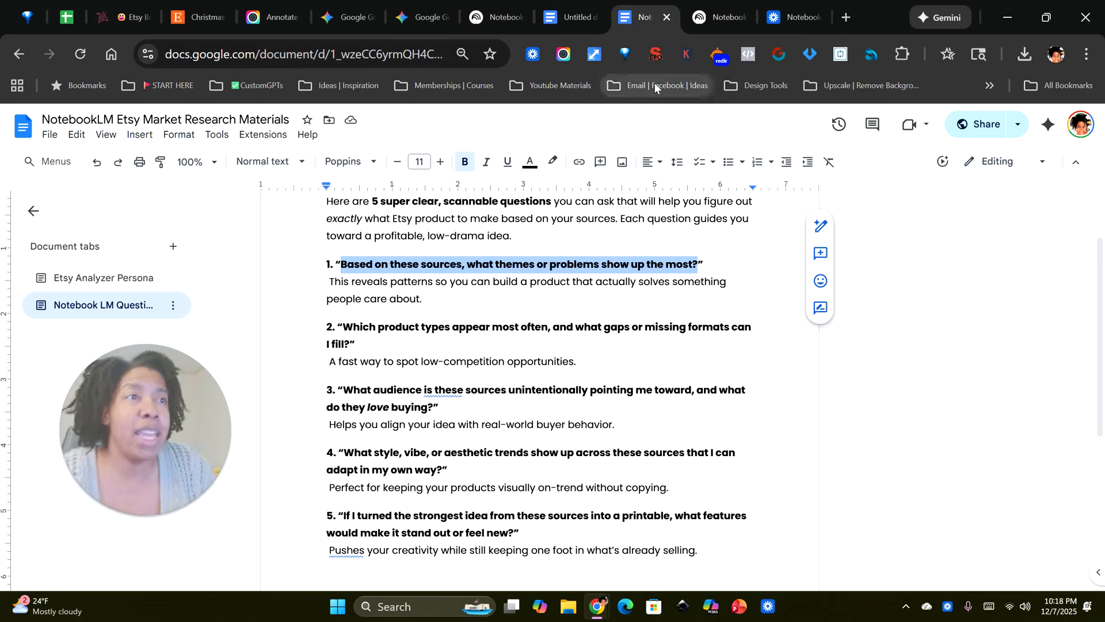
Step: Check the research questions document, then return to the notebook chat and review the answer about common product types and missing formats
left_click(648, 19)
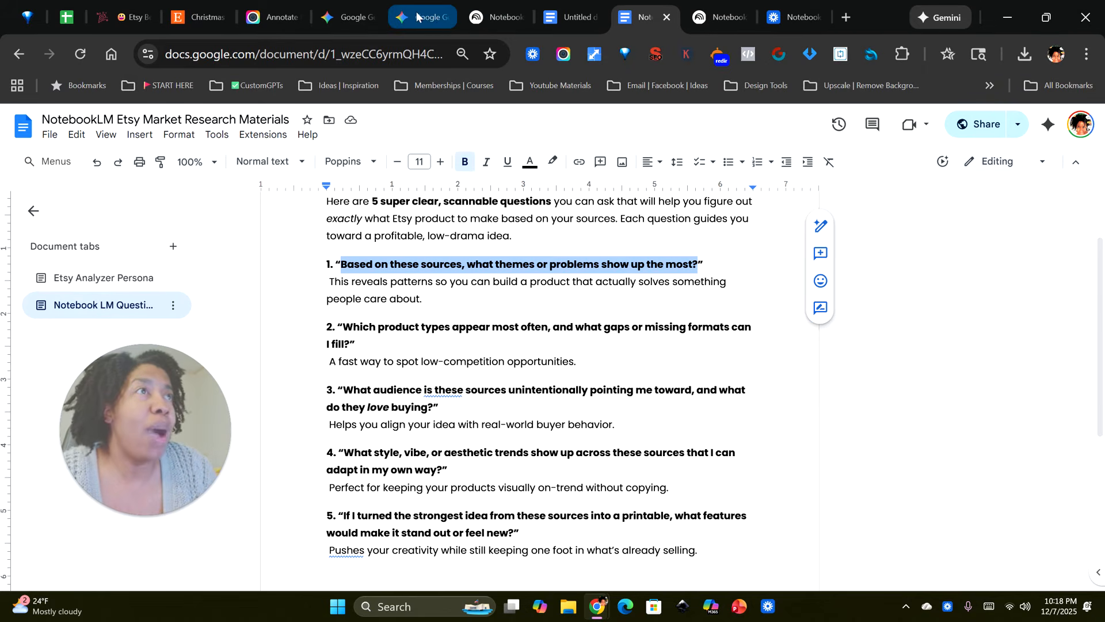
left_click(490, 19)
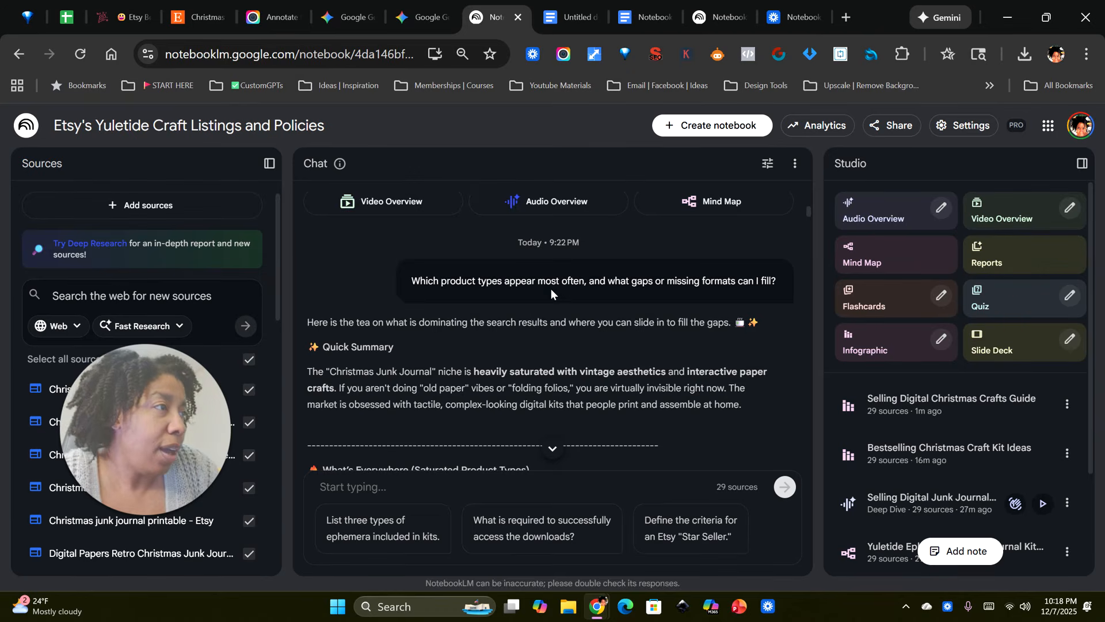
scroll(551, 340, "down", 10)
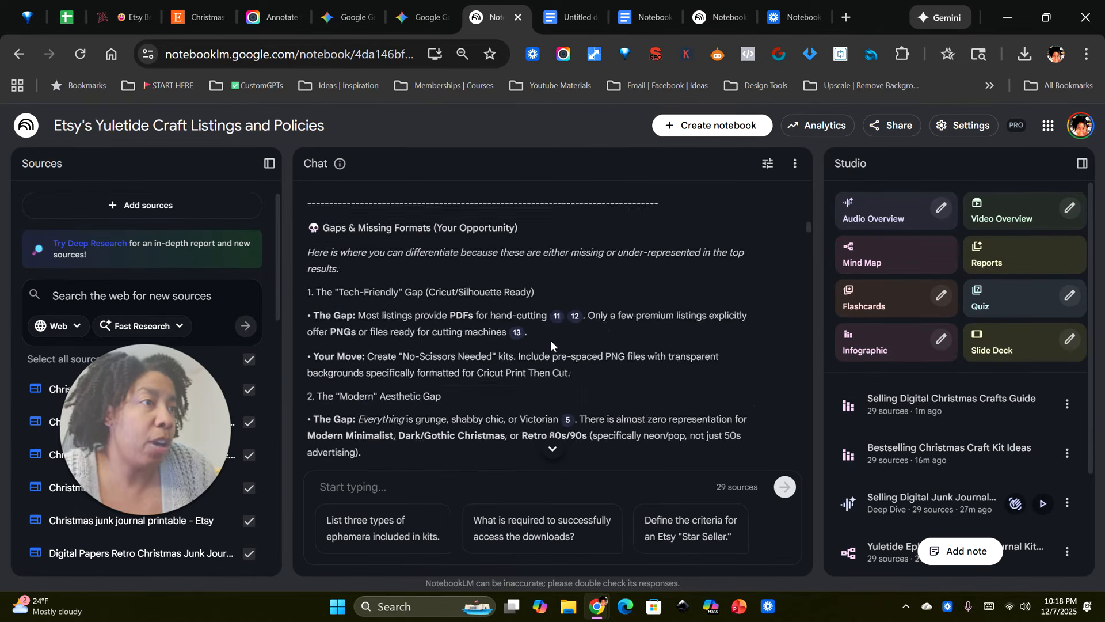
scroll(551, 341, "down", 12)
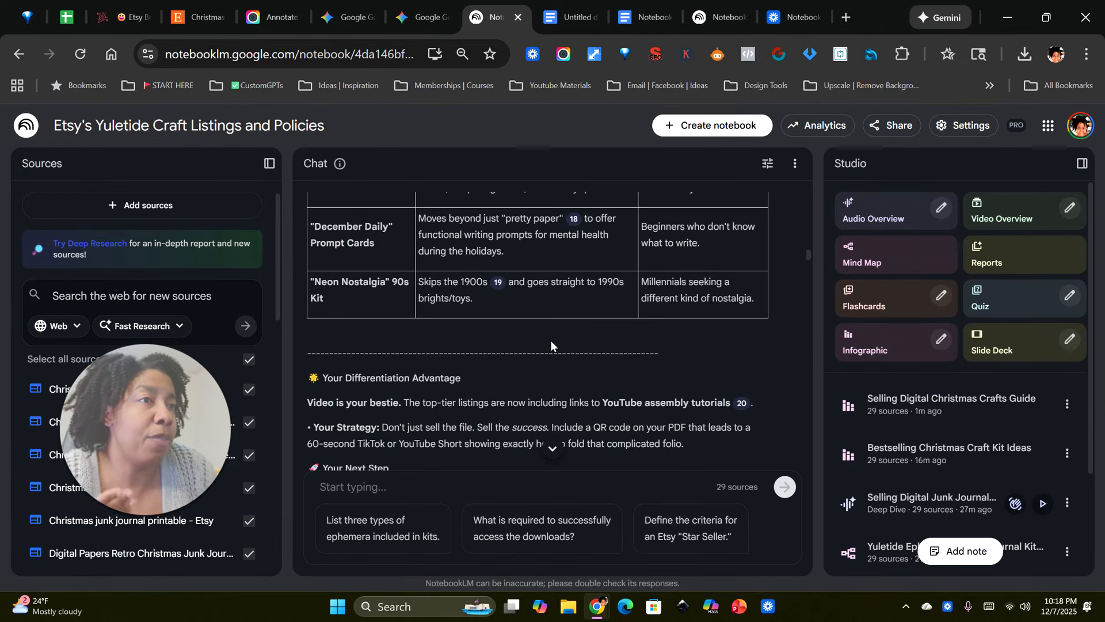
scroll(551, 340, "down", 3)
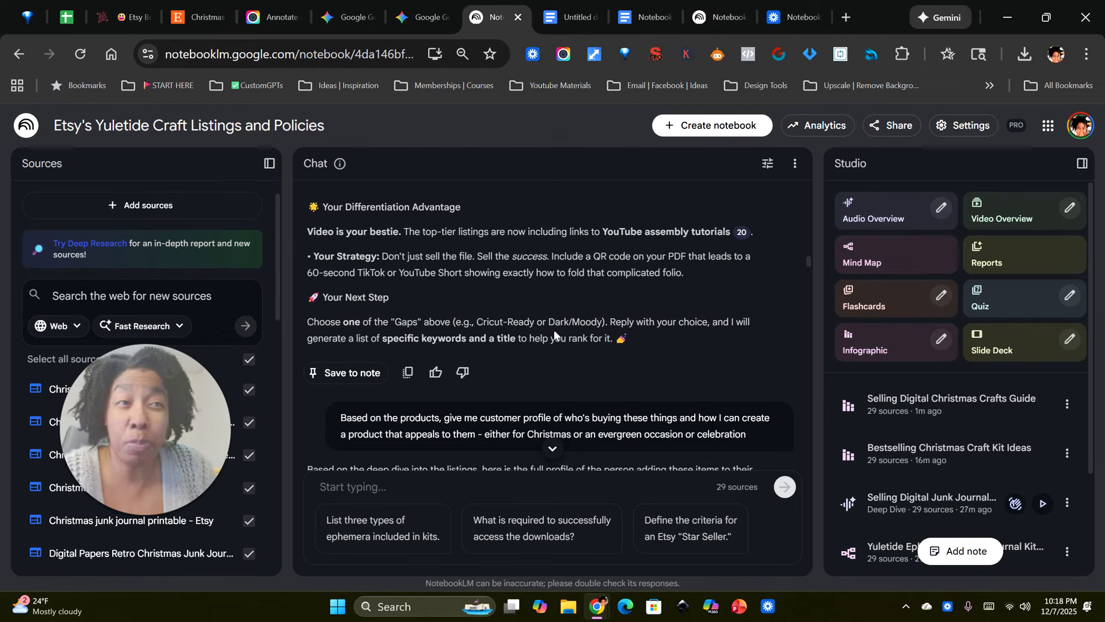
Step: Find the chat prompt asking for a customer profile and highlight its wording to read it through
scroll(558, 335, "down", 3)
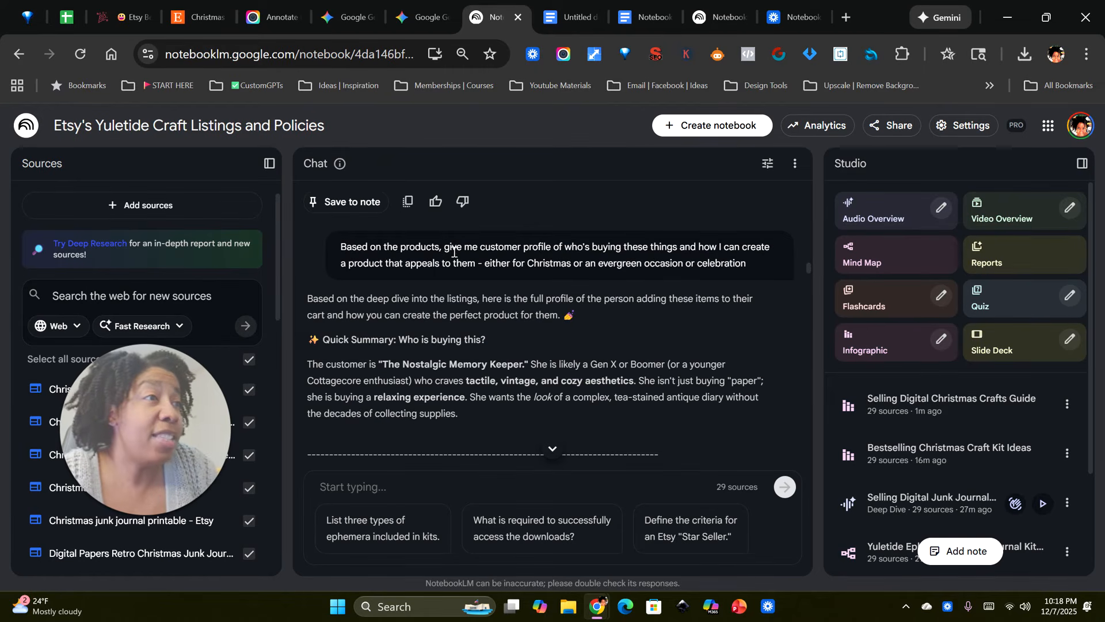
left_click_drag(447, 249, 564, 250)
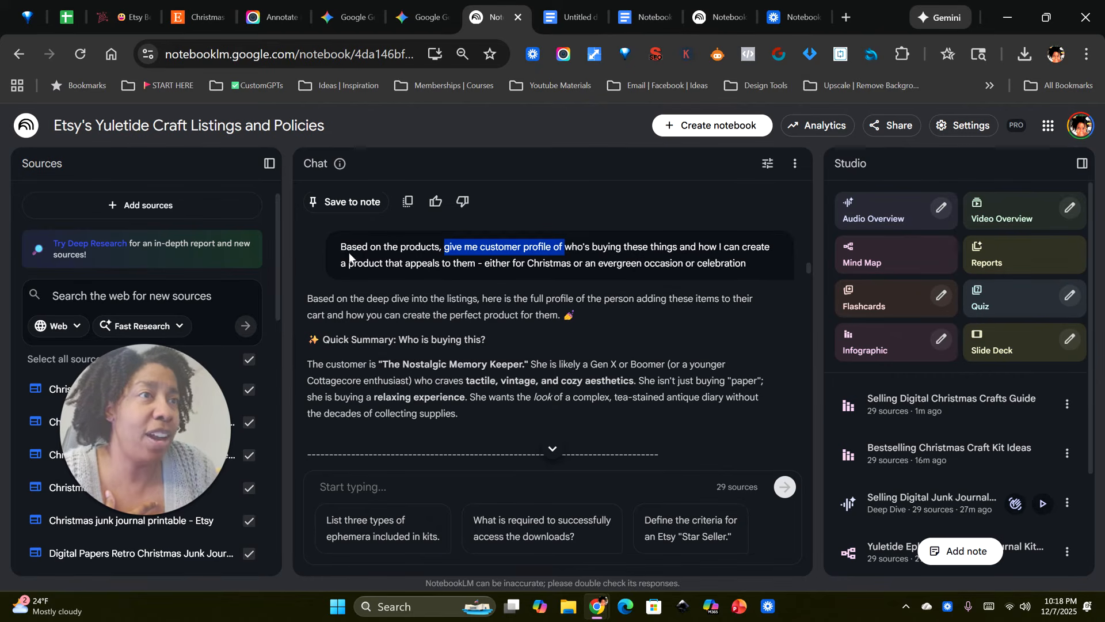
left_click_drag(340, 251, 702, 276)
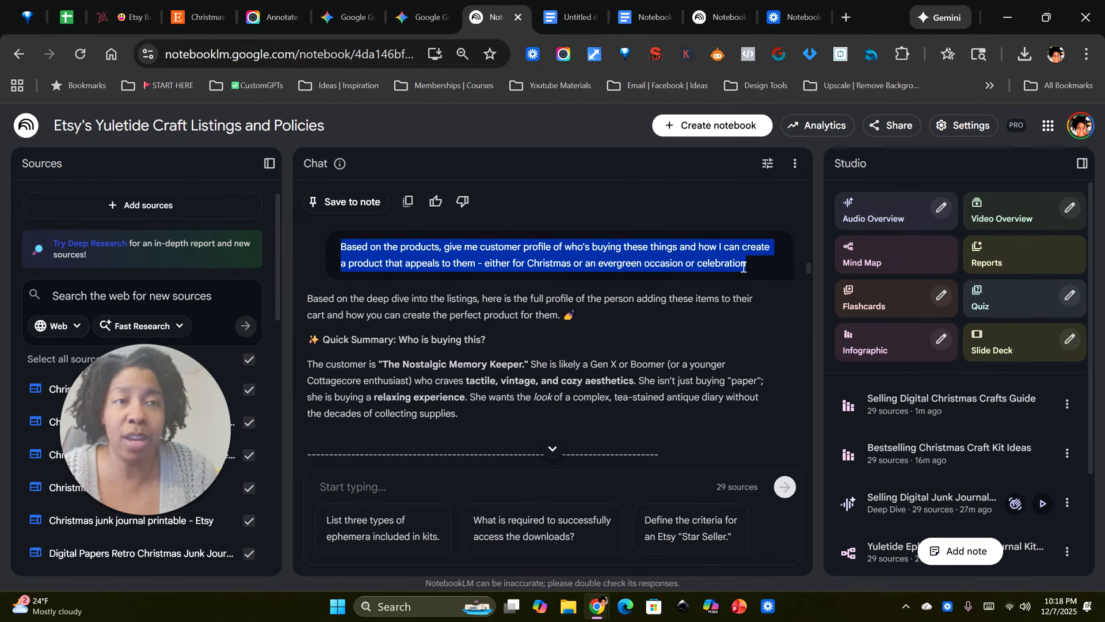
left_click(579, 262)
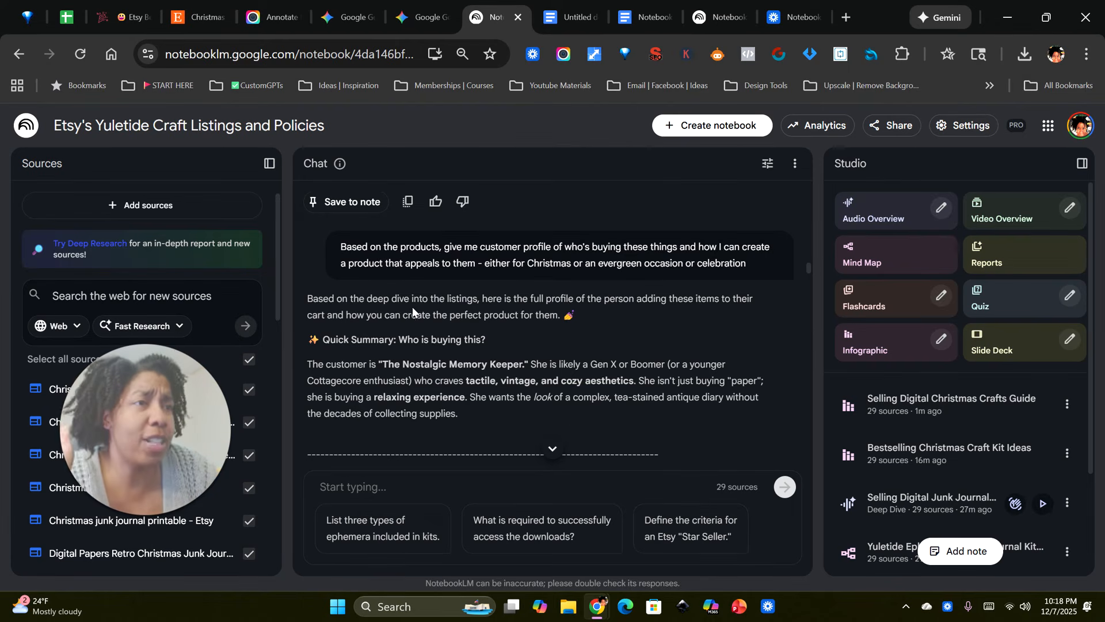
Step: Read the customer avatar table in the chat answer, from aesthetic and pain point to motivation and love language
scroll(479, 333, "down", 1)
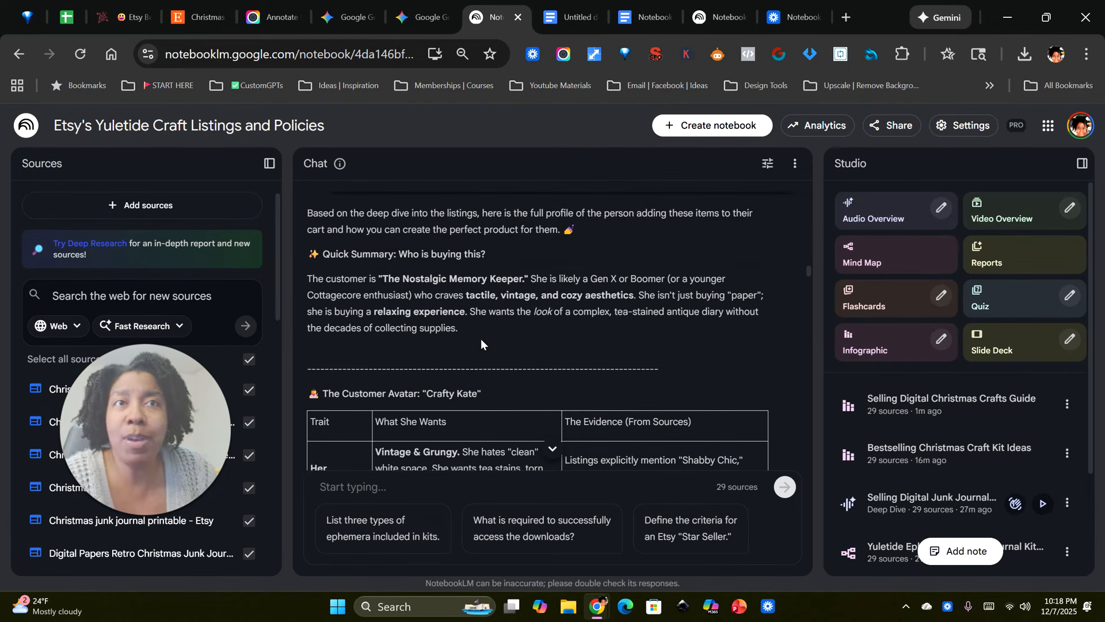
scroll(504, 339, "down", 1)
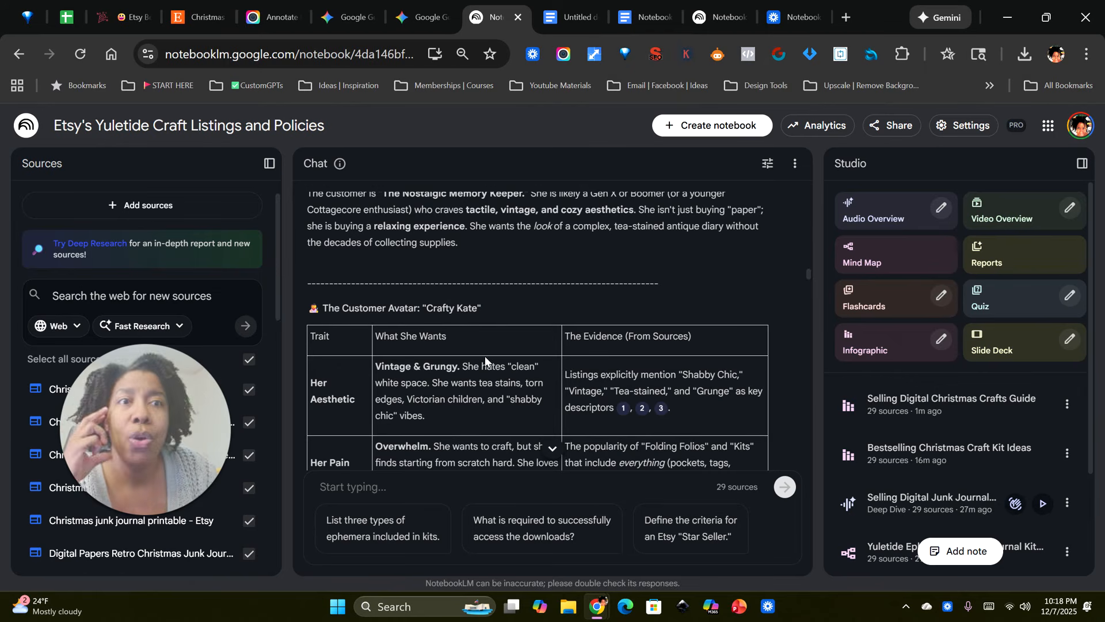
scroll(481, 369, "down", 1)
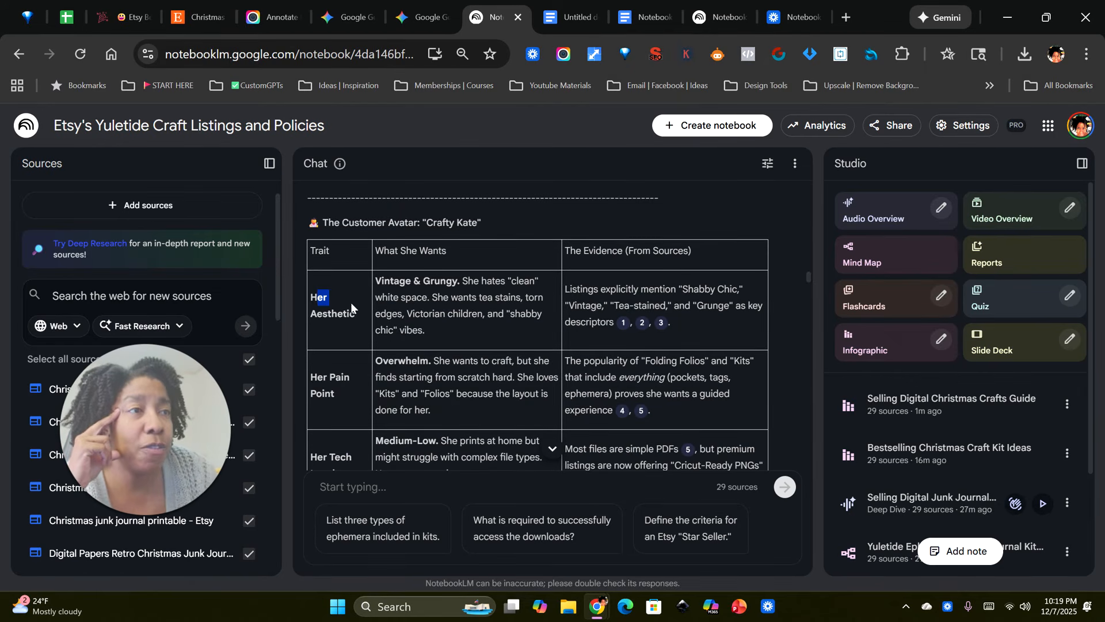
scroll(509, 322, "down", 1)
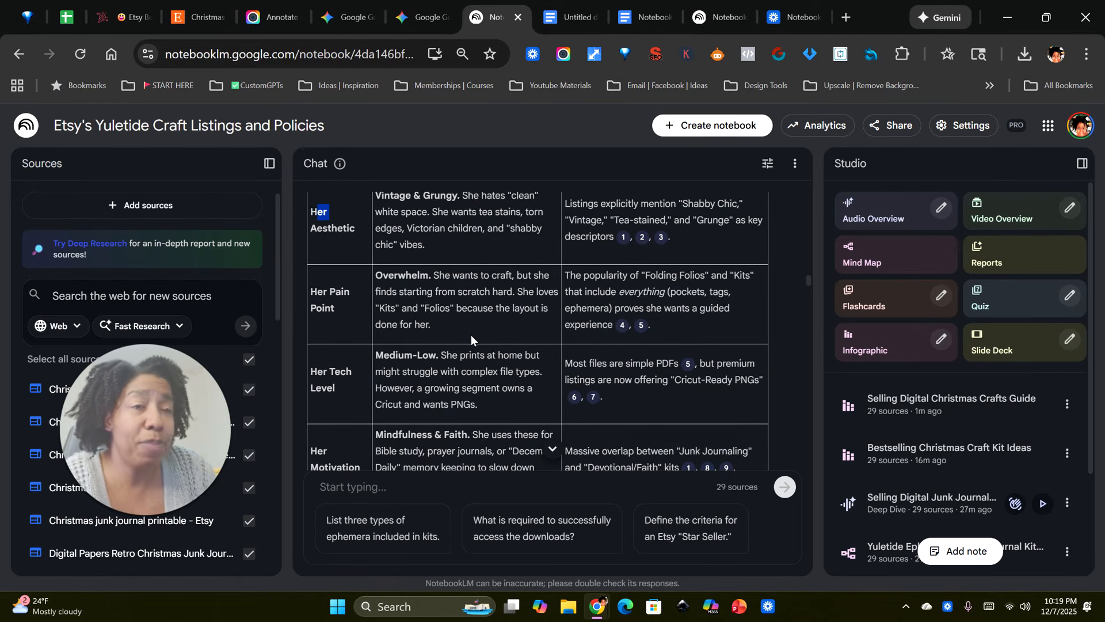
scroll(499, 320, "down", 1)
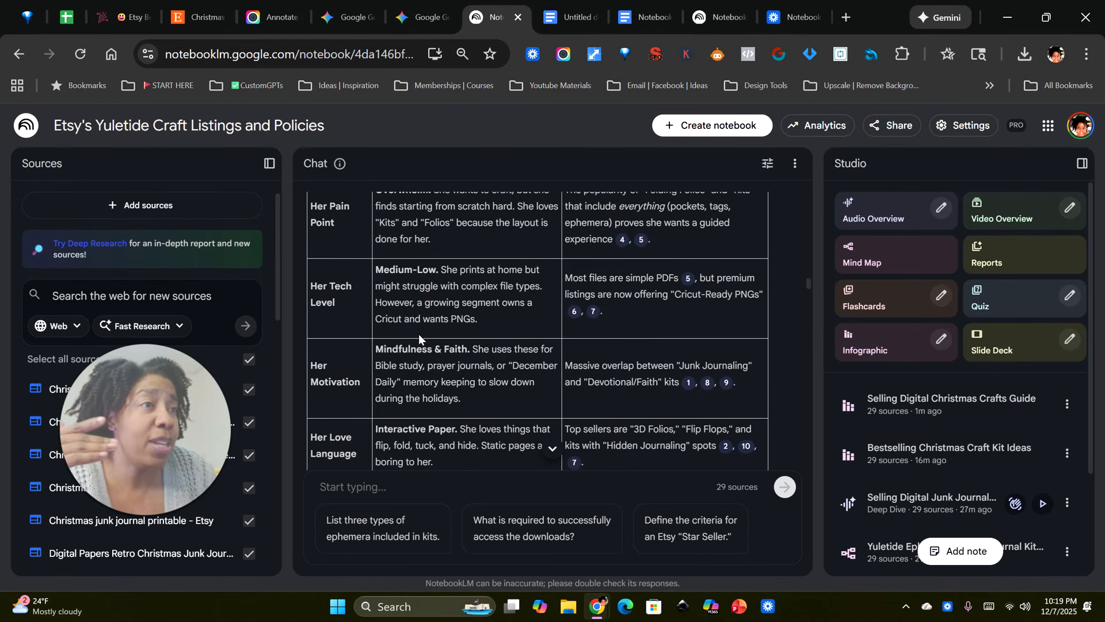
scroll(451, 324, "down", 1)
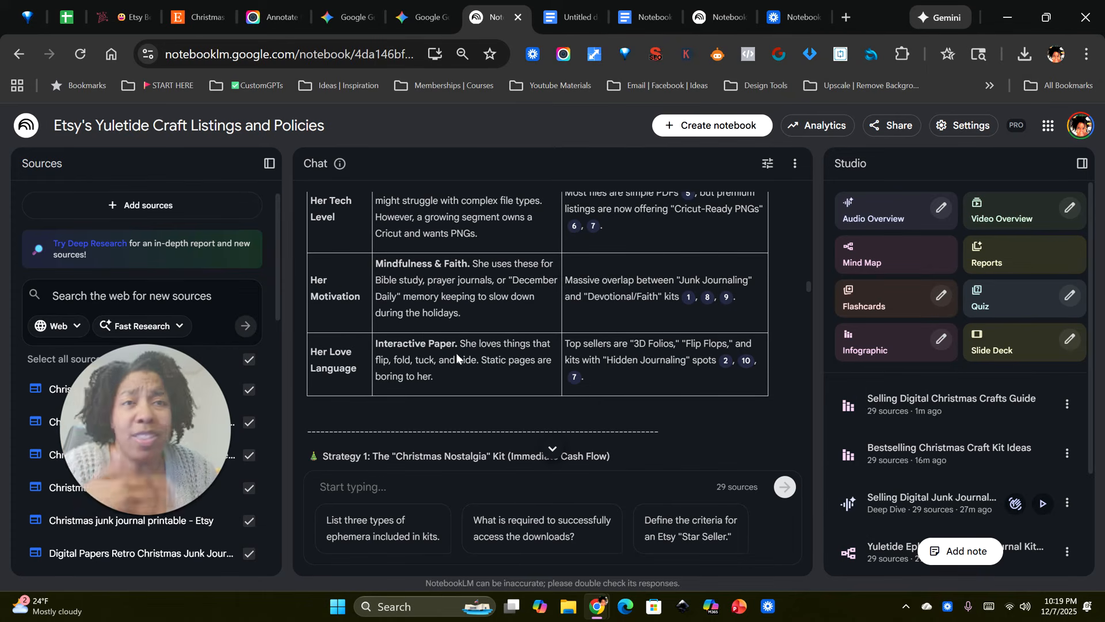
scroll(506, 287, "down", 1)
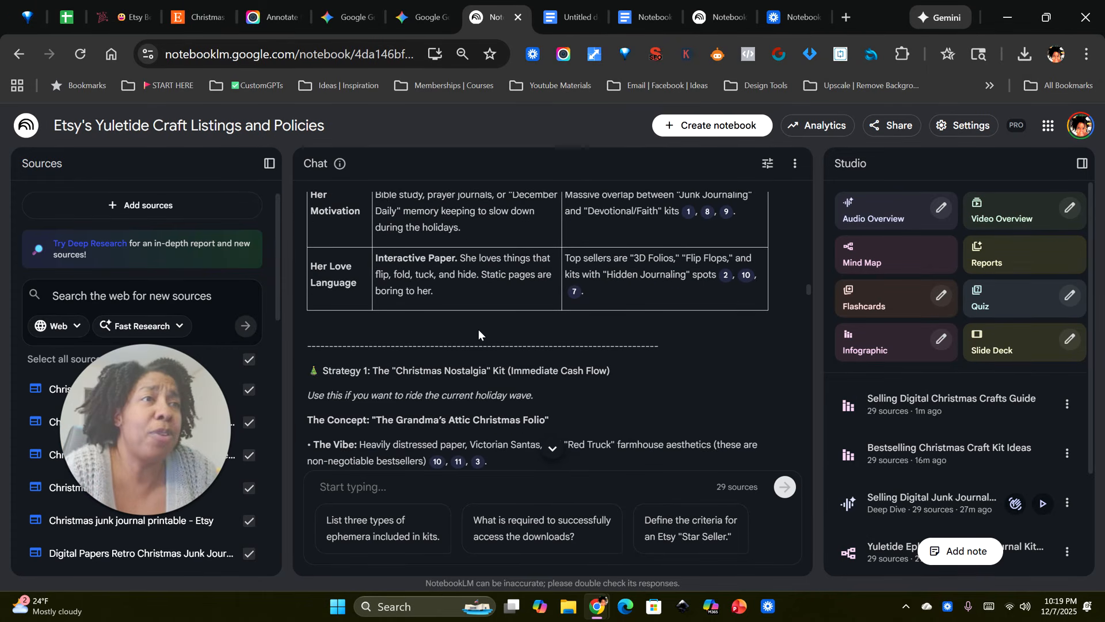
Step: Review the Christmas Nostalgia and Faith & Flora kit strategies and the differentiation advice, then return to the start of the chat
scroll(478, 329, "down", 1)
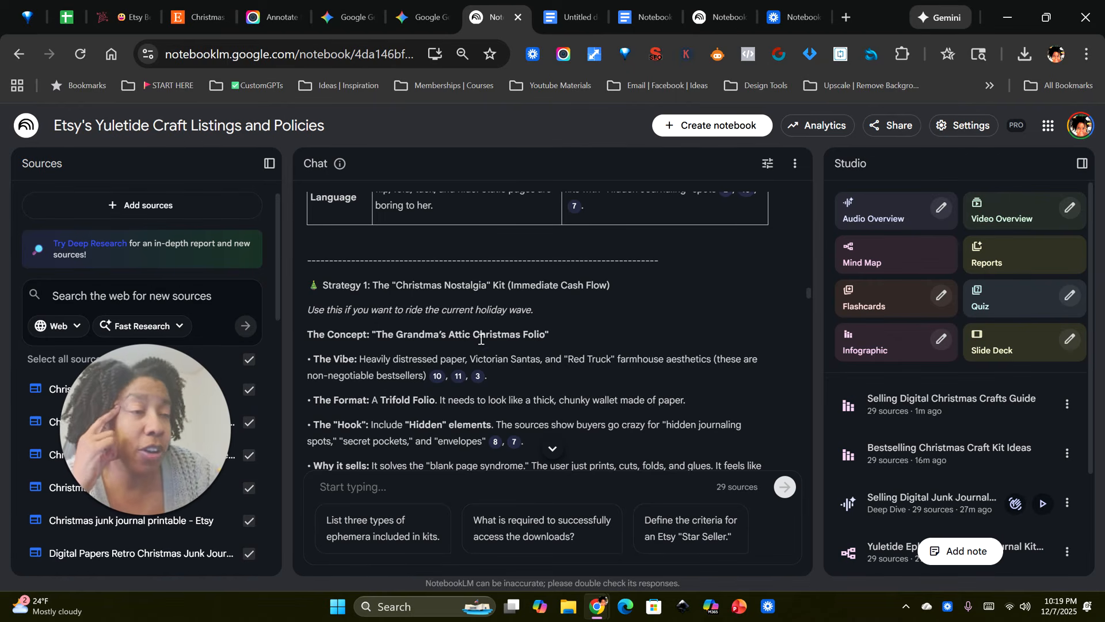
scroll(447, 361, "down", 1)
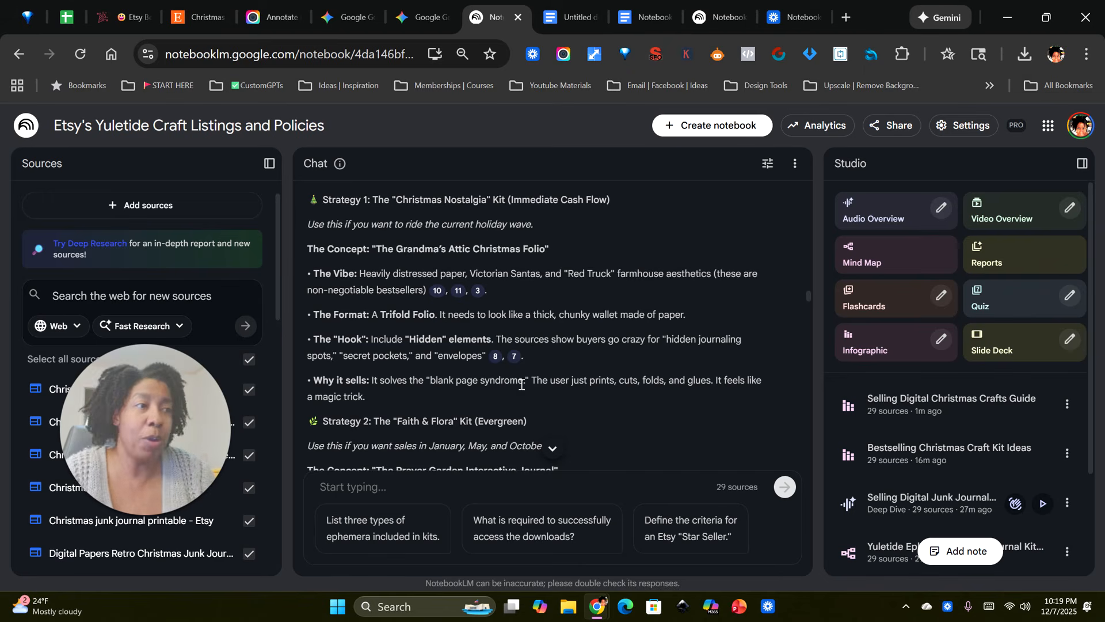
scroll(524, 397, "down", 7)
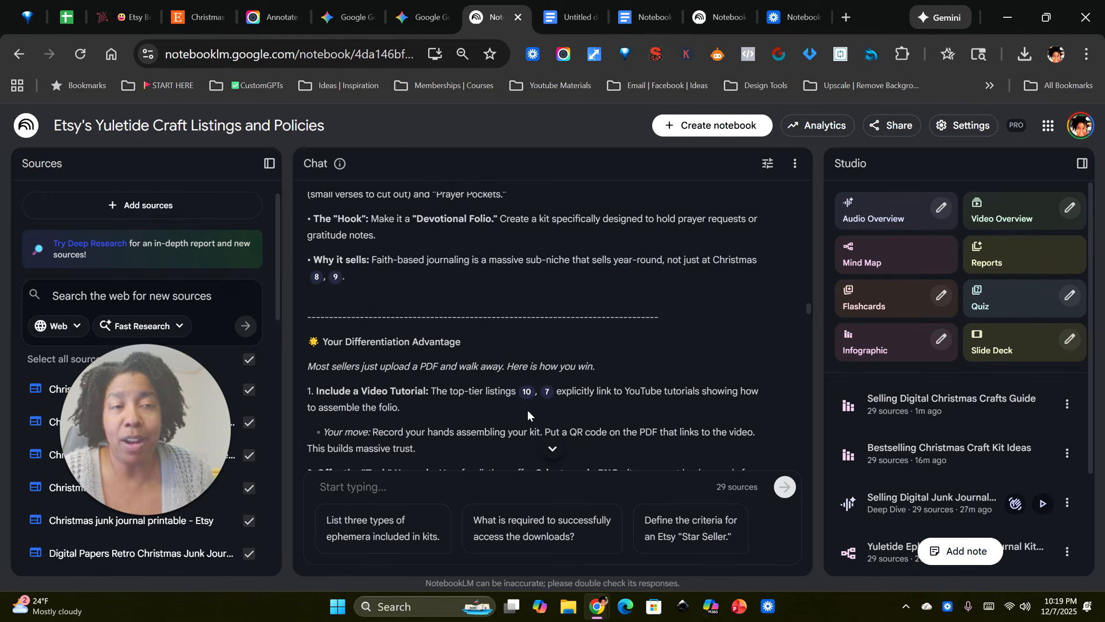
mouse_move(523, 395)
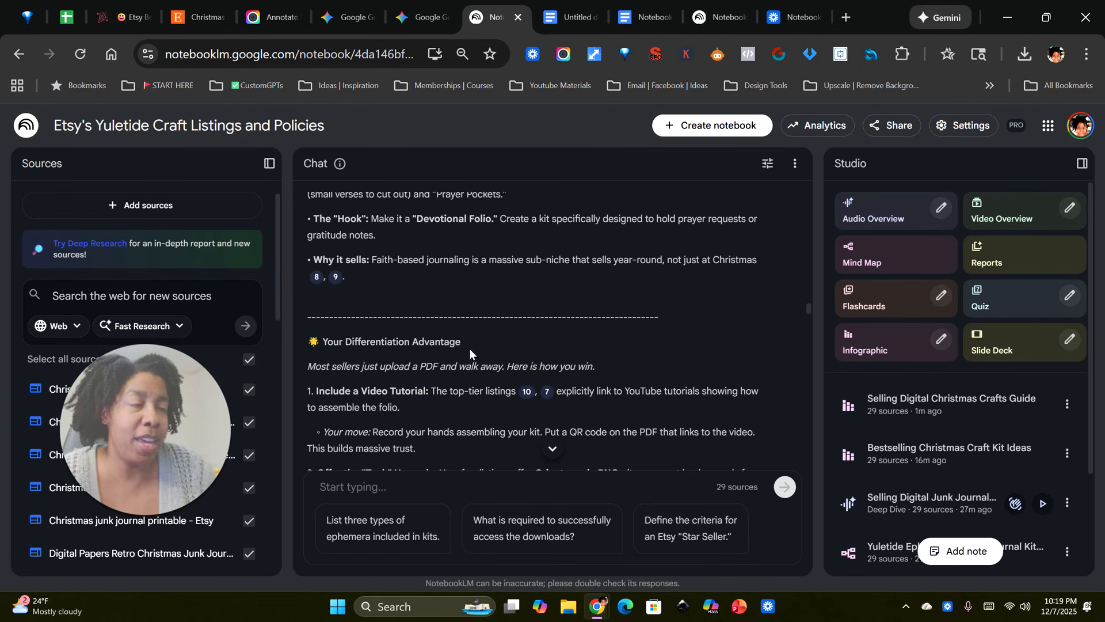
scroll(505, 367, "up", 15)
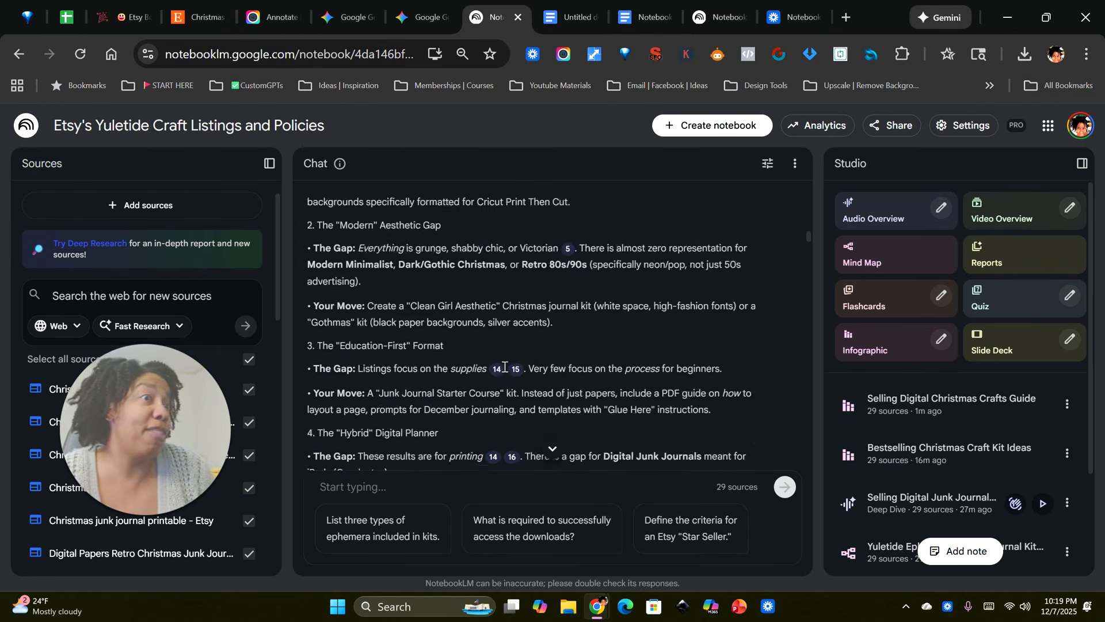
scroll(504, 366, "up", 15)
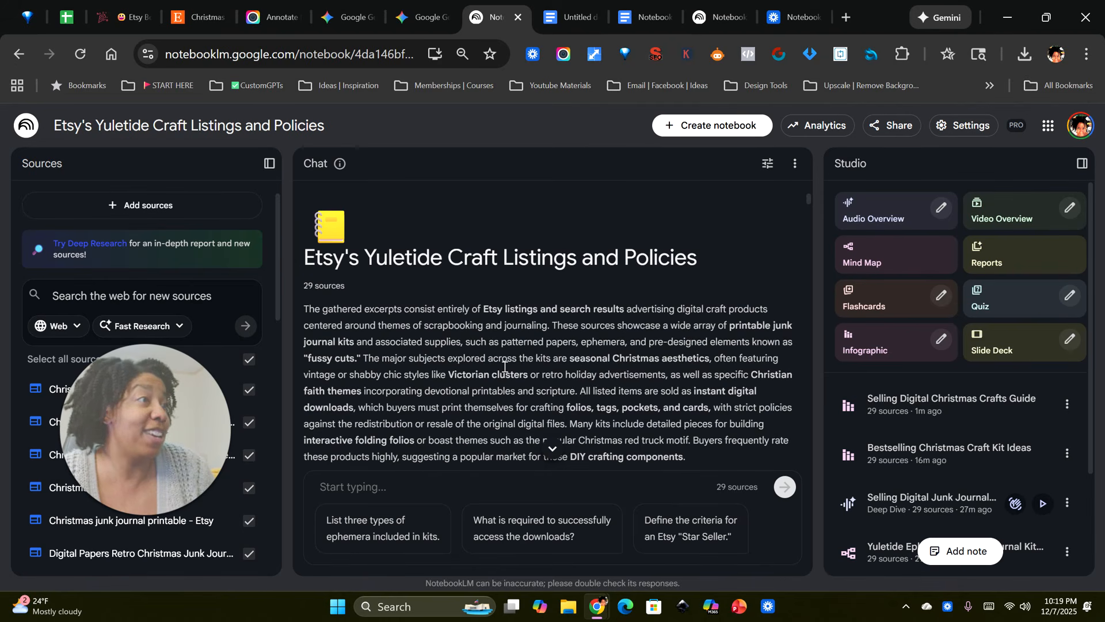